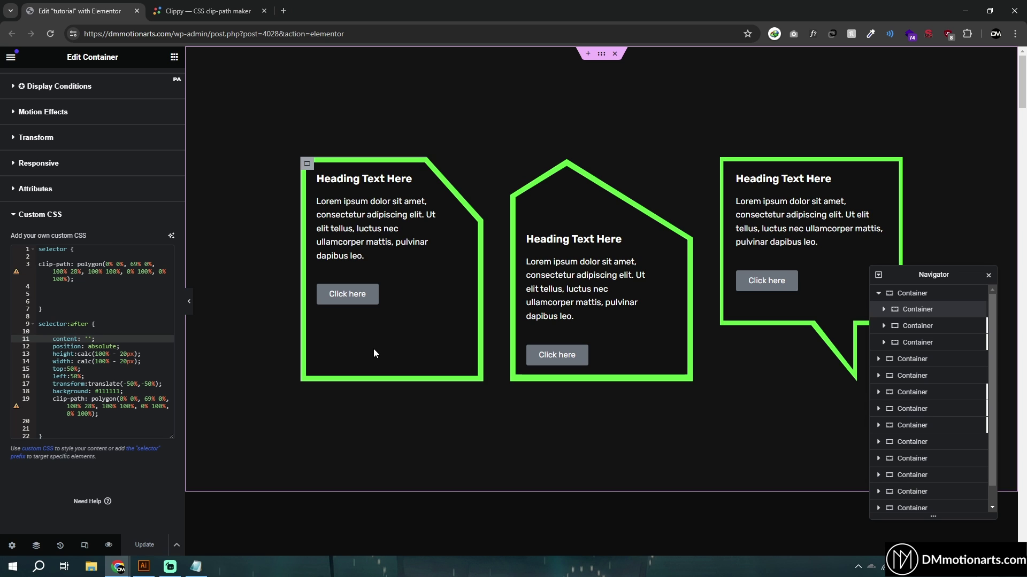
left_click(121, 271)
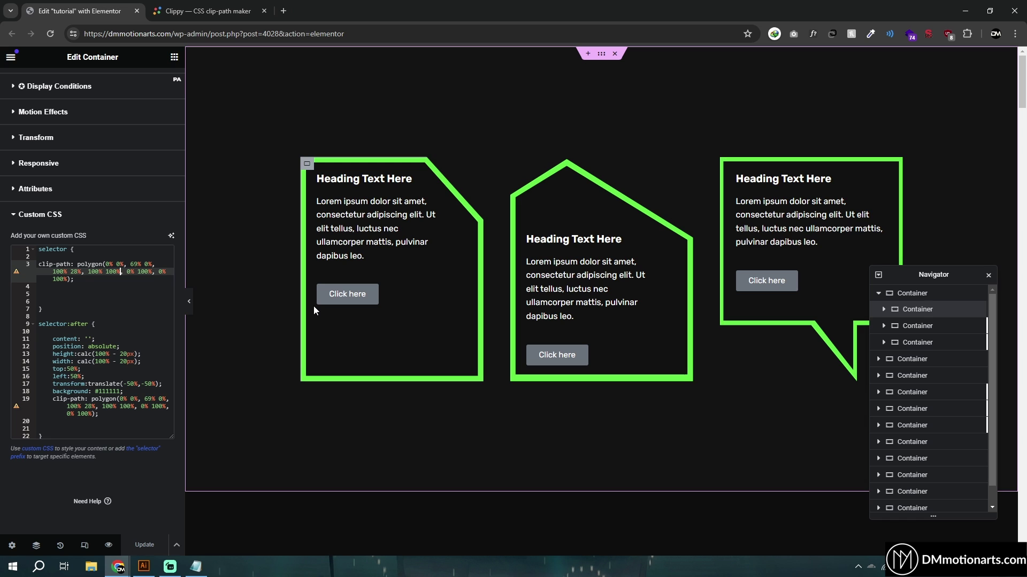
left_click(144, 353)
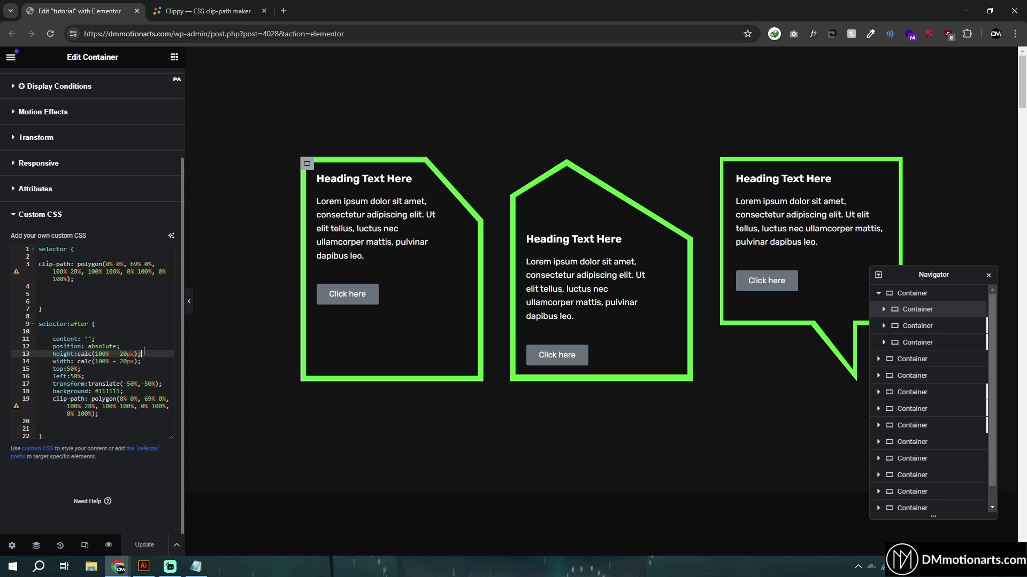
Try a solid 5 px border on the first card's container and reset its border type to Default.
left_click(308, 167)
left_click(95, 91)
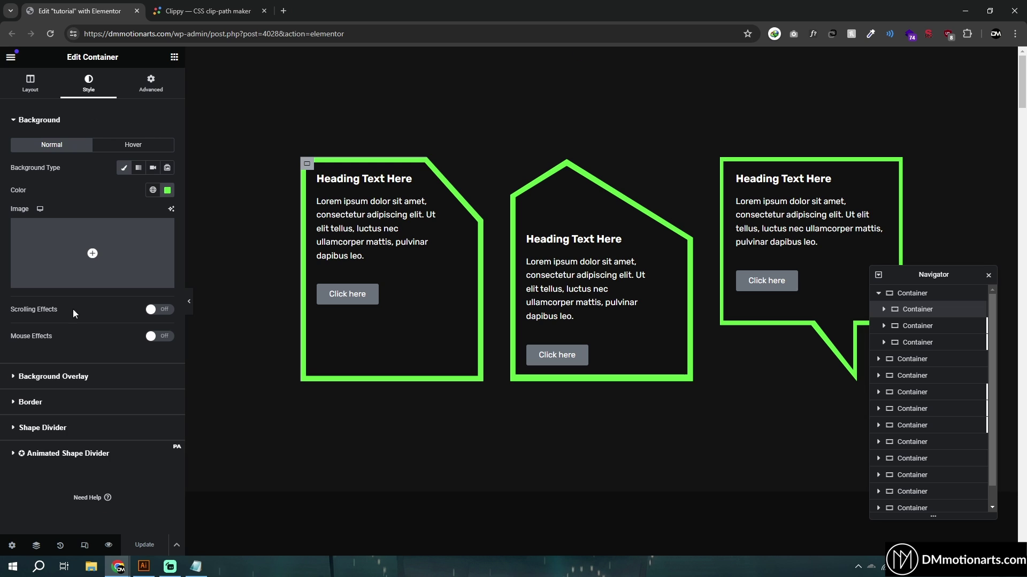
left_click(22, 405)
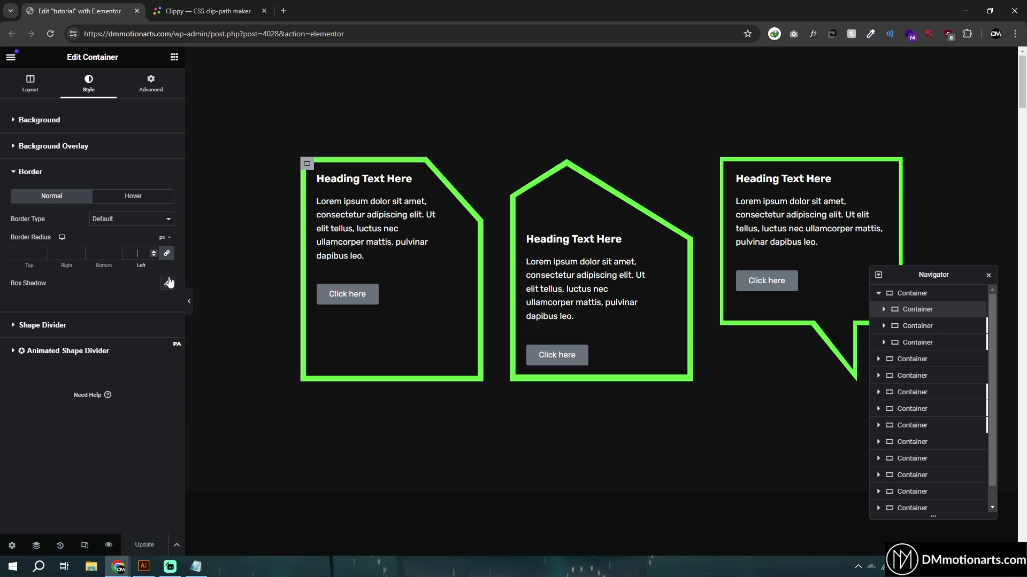
type("5")
left_click(144, 222)
left_click(143, 245)
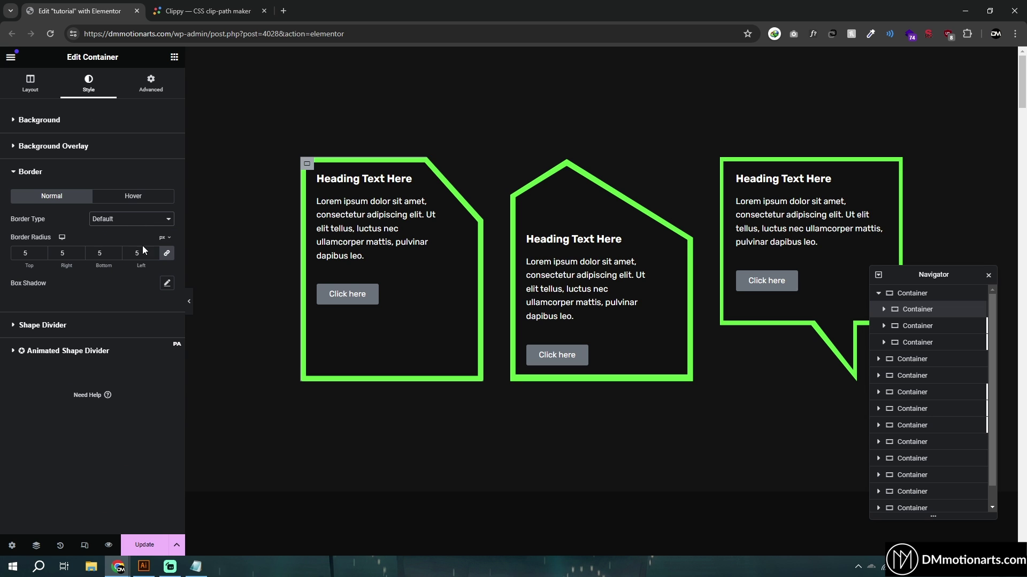
left_click(131, 219)
left_click(131, 245)
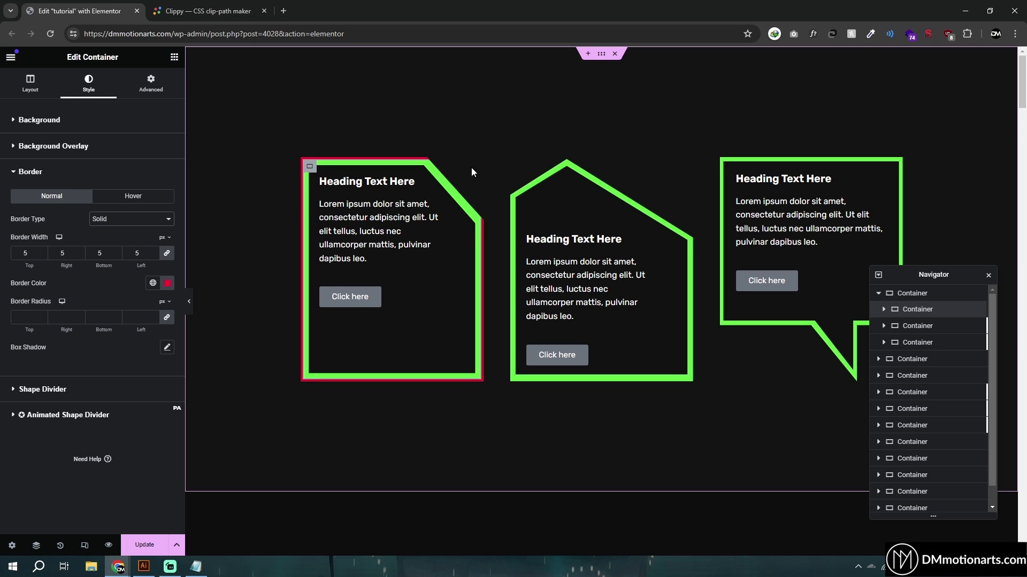
left_click(132, 219)
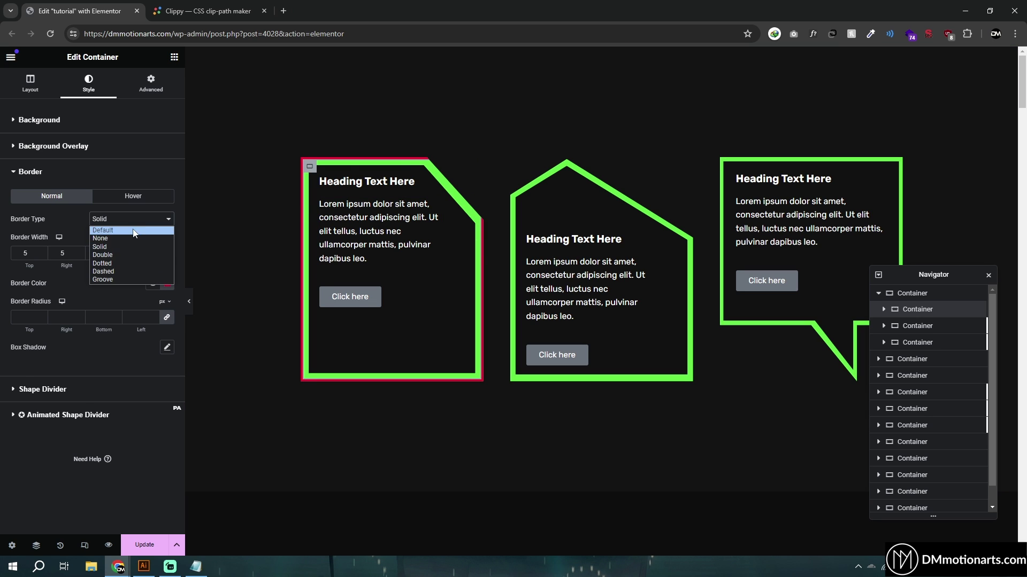
left_click(133, 230)
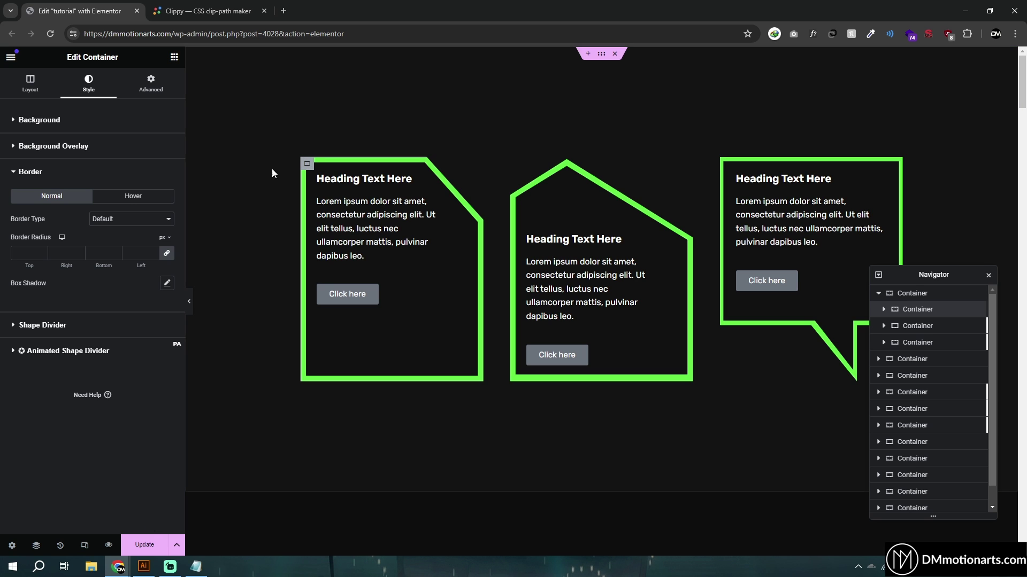
Review the custom CSS of the first card's container with its clip-path code.
left_click(151, 83)
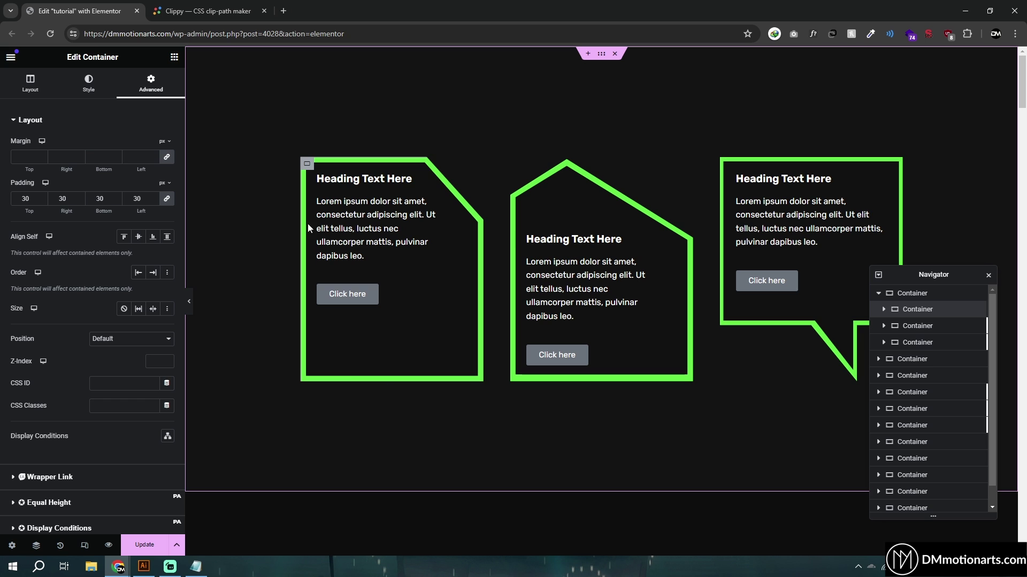
scroll(49, 322, "down", 5)
left_click(53, 458)
scroll(81, 357, "down", 2)
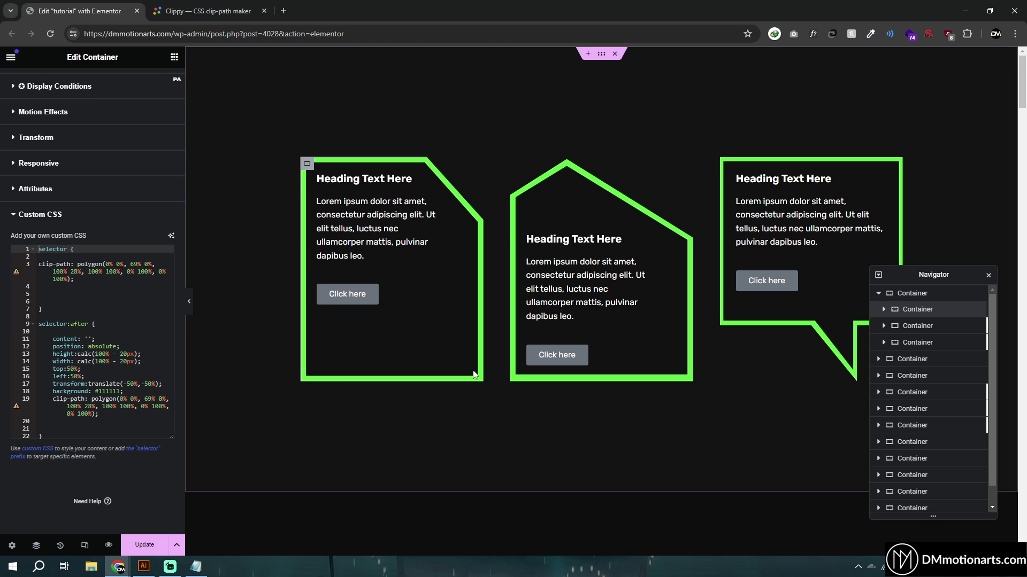
Switch to the Clippy page and make a custom polygon with points at 0% 34%, 31% 0%, 100% 12%, 86% 100% and 0% 86%.
left_click(191, 6)
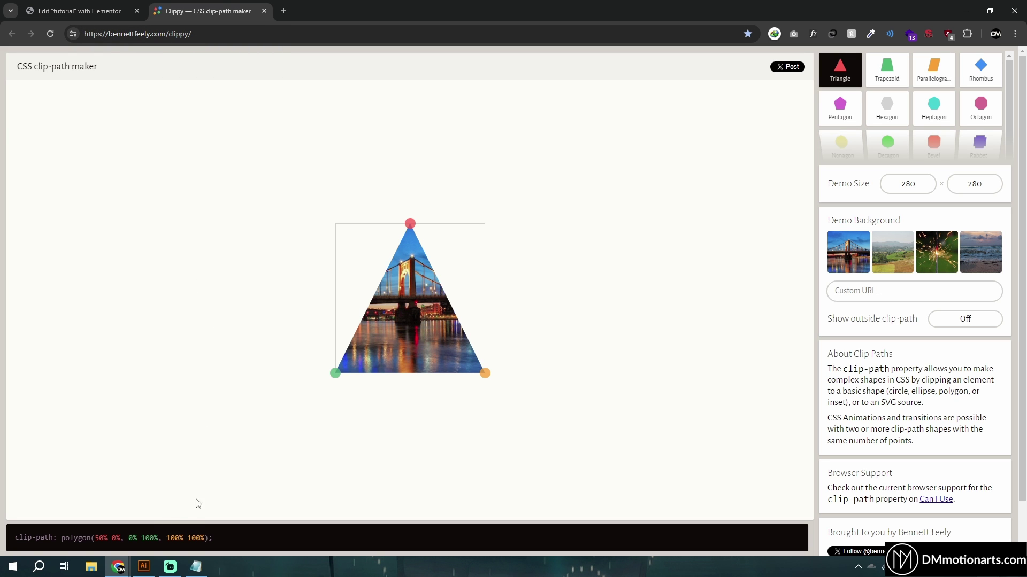
mouse_move(909, 169)
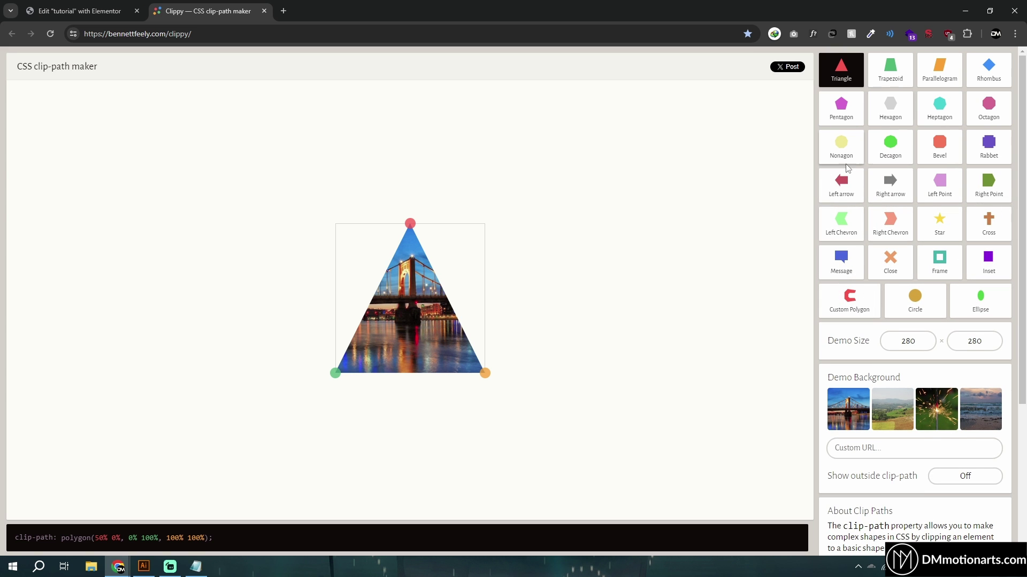
left_click(854, 301)
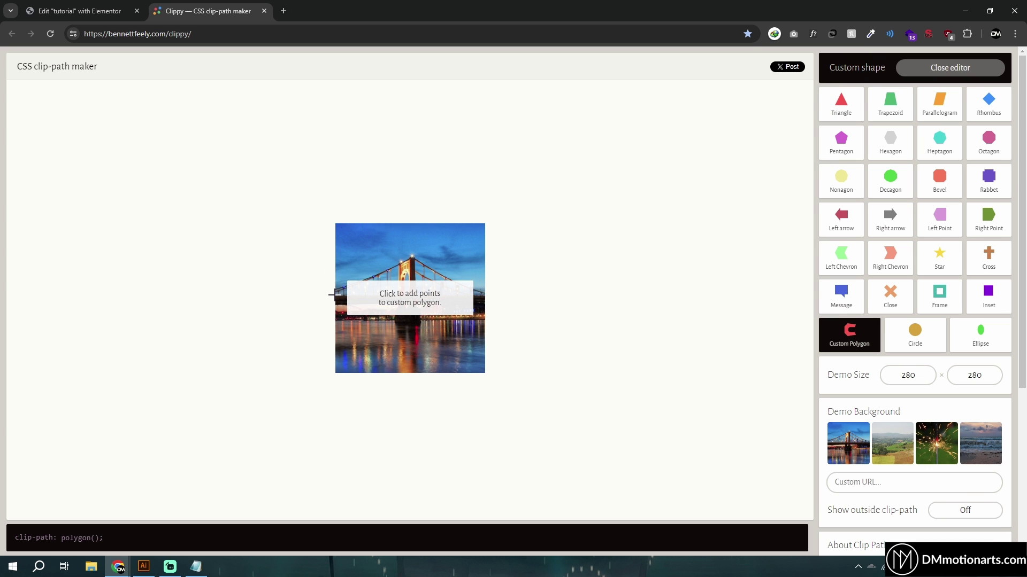
left_click(331, 274)
left_click(382, 218)
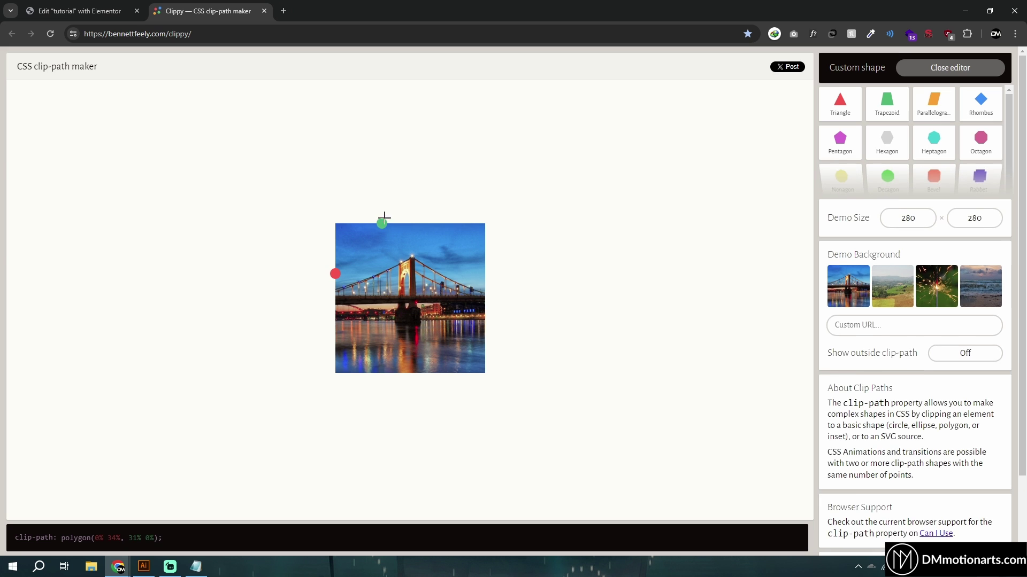
left_click(485, 242)
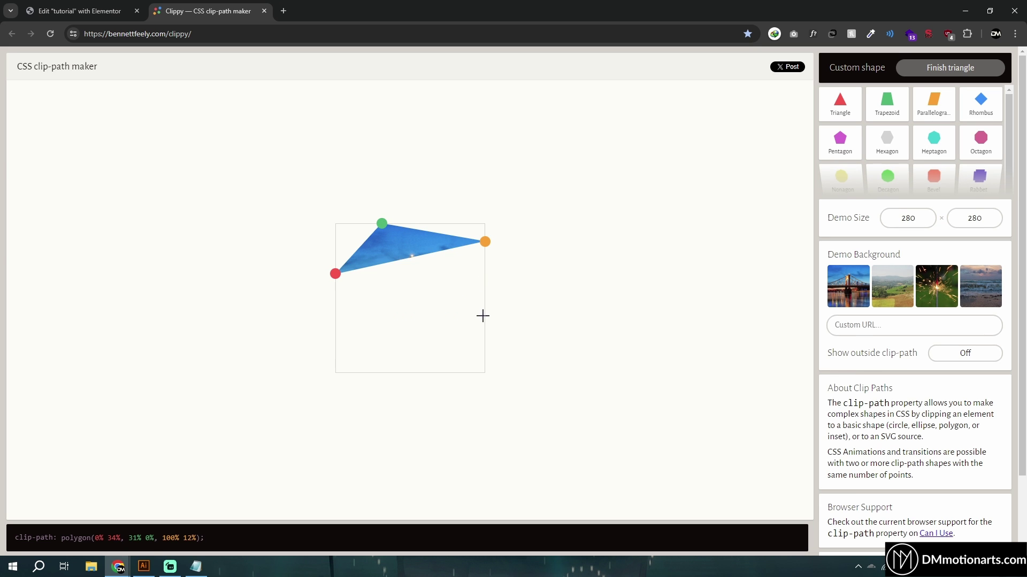
left_click(463, 372)
left_click(332, 356)
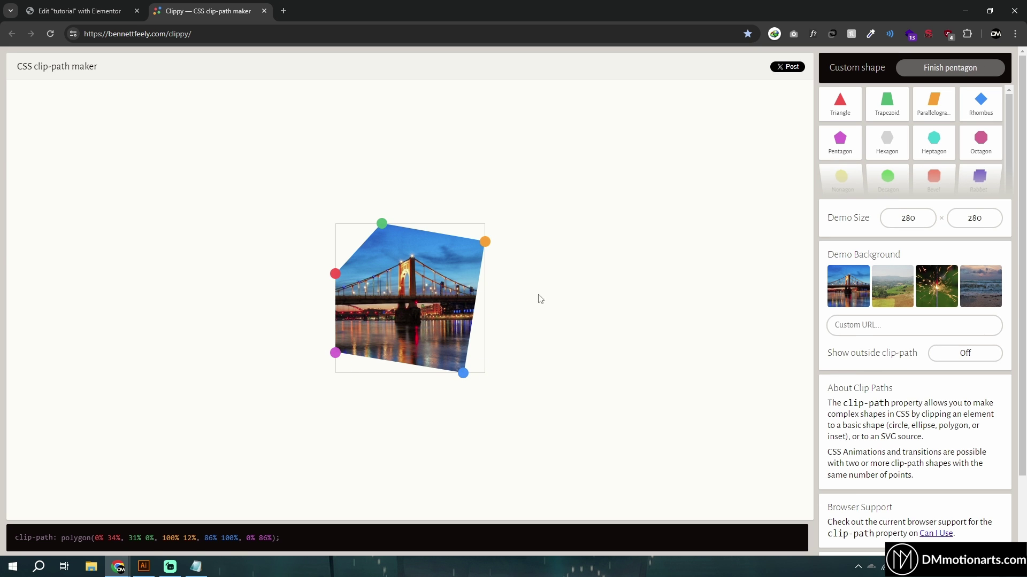
left_click(935, 69)
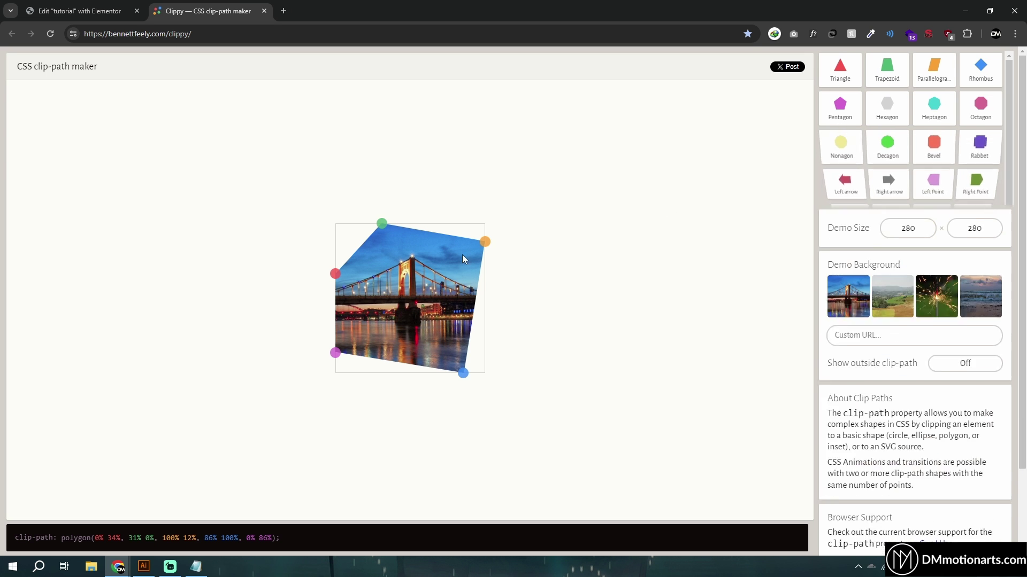
Adjust the polygon's lower points to 96% 100% and 0 86%, and select the generated clip-path code.
mouse_move(335, 353)
left_mouse_down()
mouse_move(349, 338)
mouse_move(321, 362)
mouse_move(324, 344)
left_mouse_up()
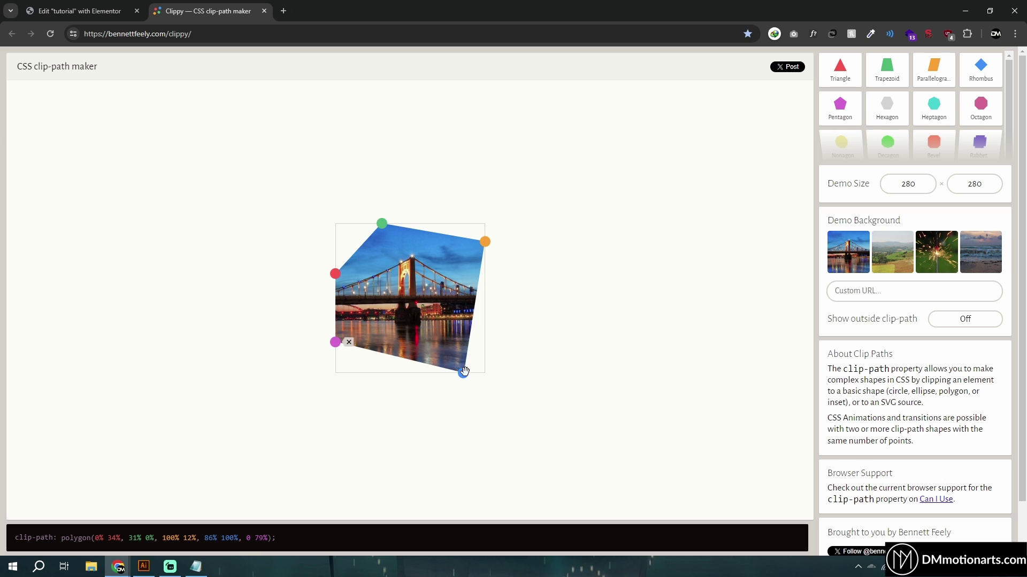
mouse_move(463, 373)
left_mouse_down()
mouse_move(431, 369)
mouse_move(477, 373)
left_mouse_up()
left_click_drag(335, 342, 335, 353)
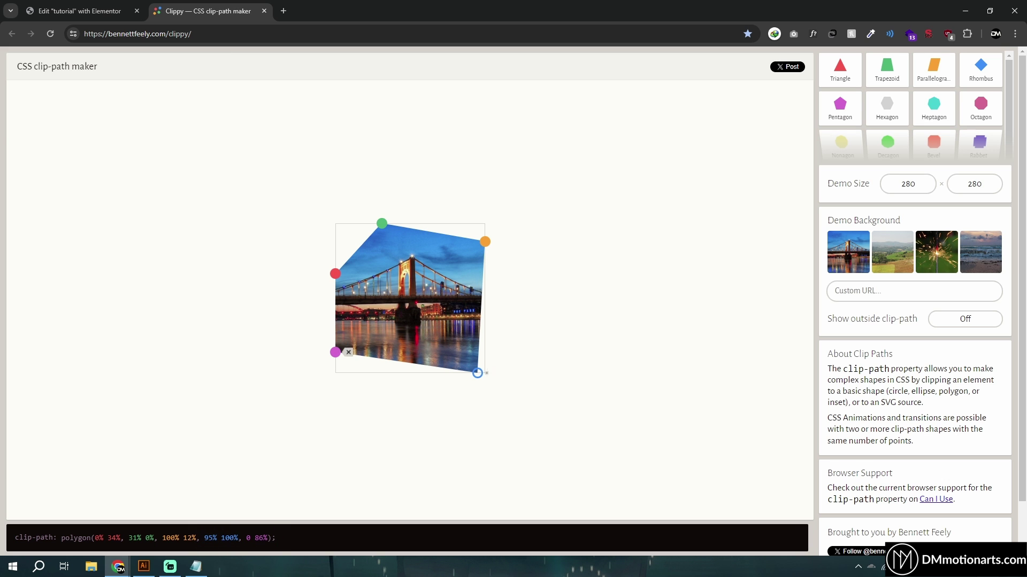
left_click_drag(478, 373, 479, 373)
left_click(572, 543)
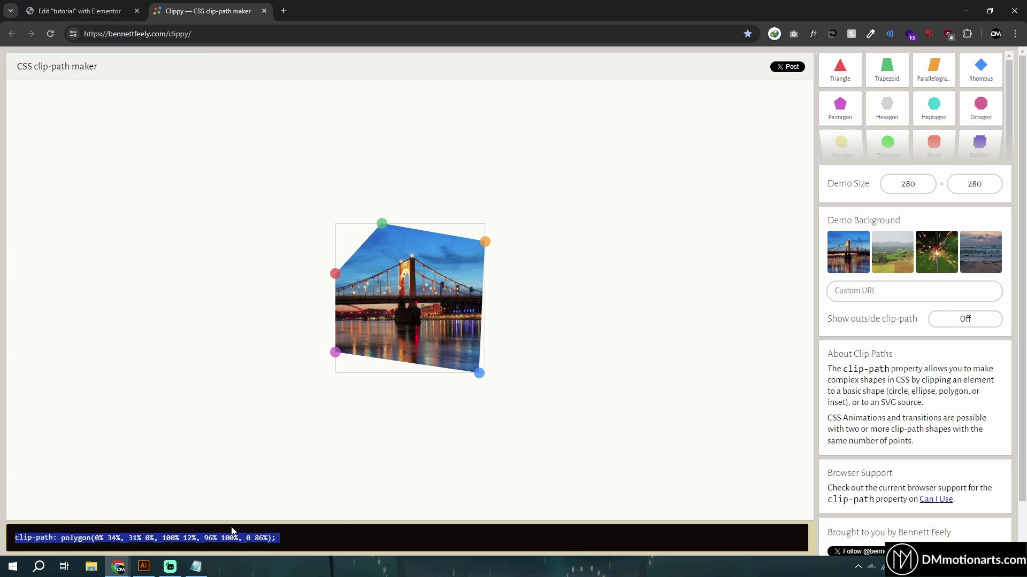
Switch back to the Elementor page and add a single-column flexbox container below the three-card section.
left_click(89, 10)
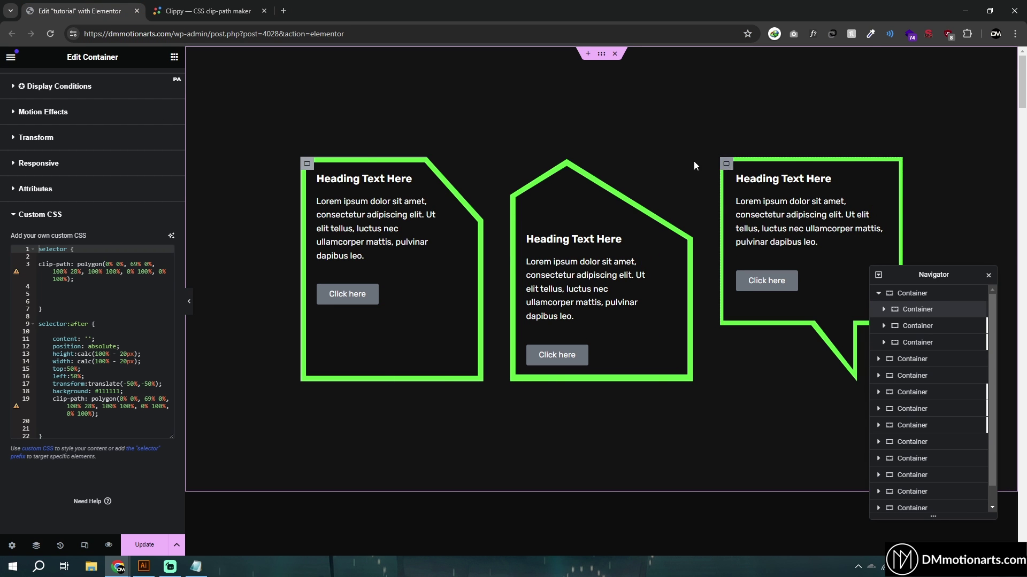
left_click(173, 57)
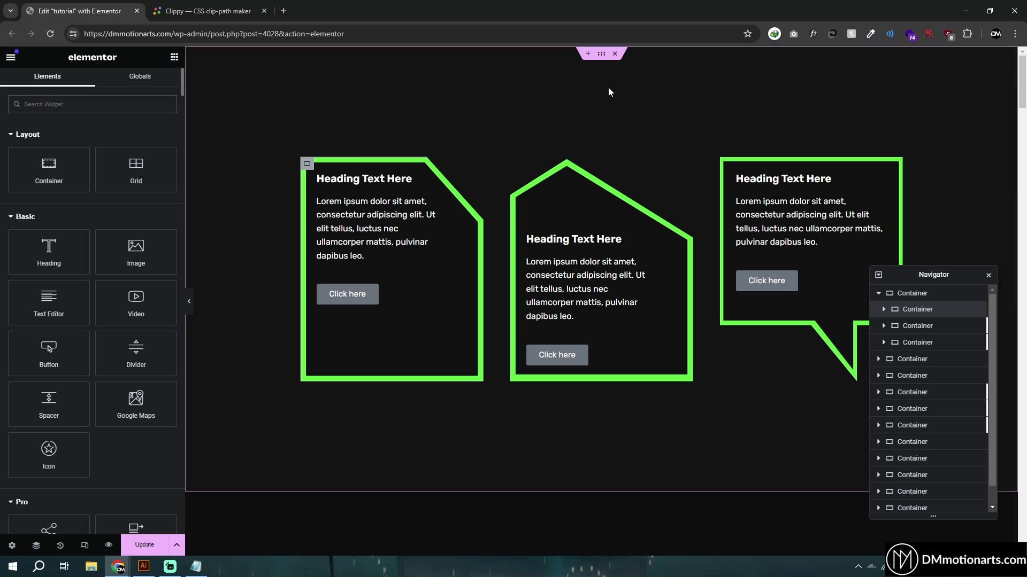
mouse_move(614, 69)
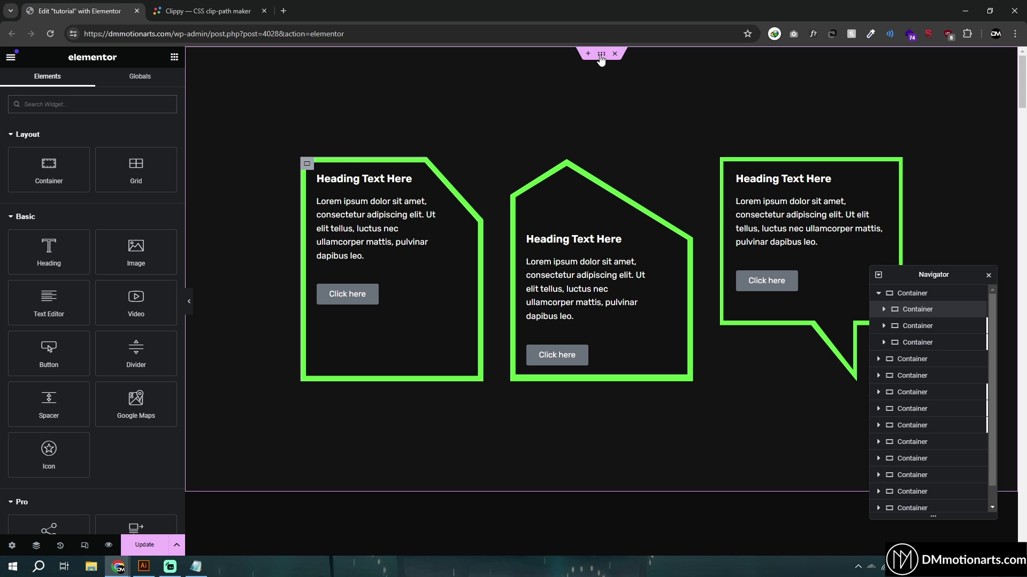
left_click(249, 268)
scroll(426, 373, "down", 3)
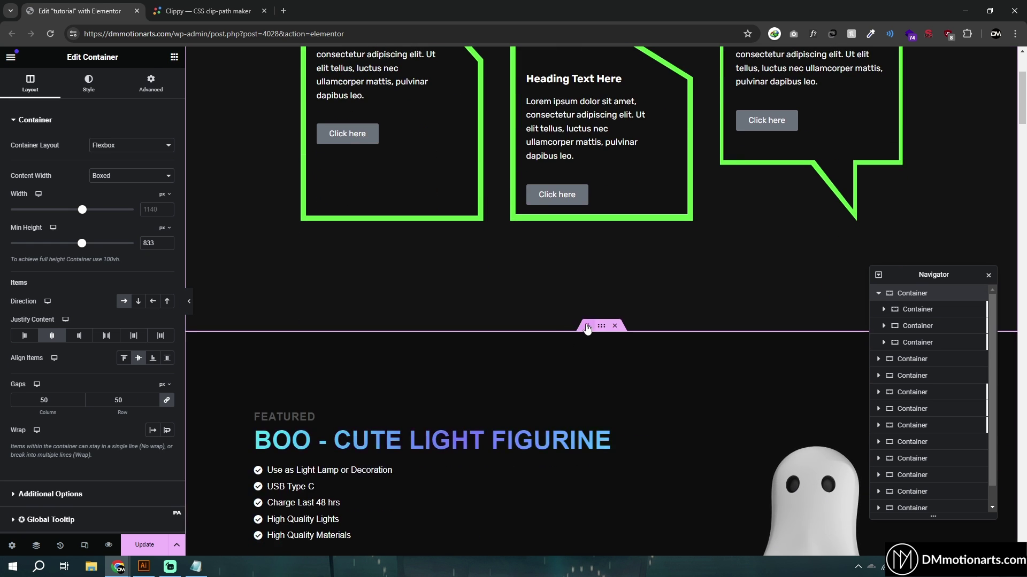
left_click(587, 326)
left_click(578, 382)
left_click(565, 412)
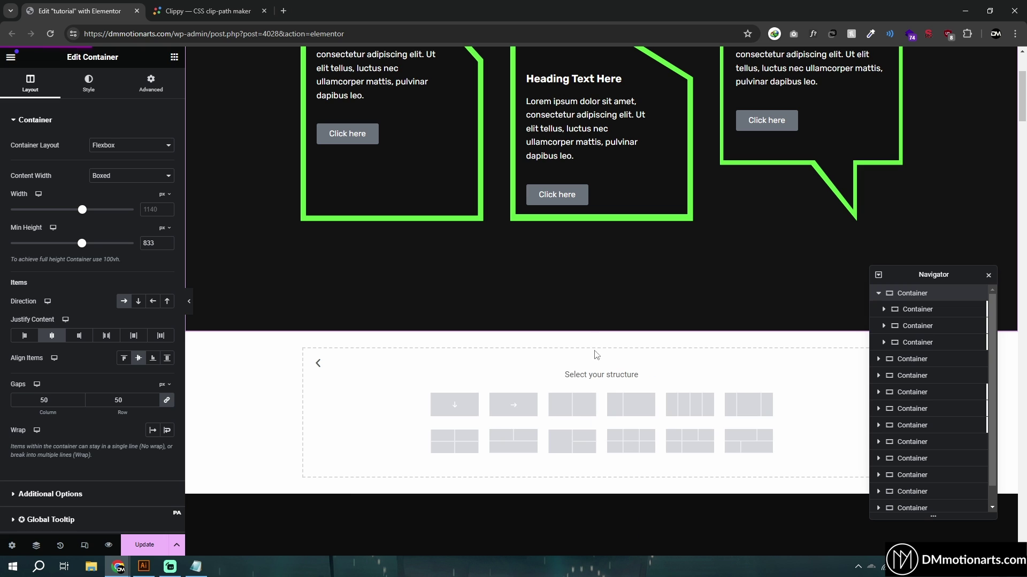
left_click(455, 405)
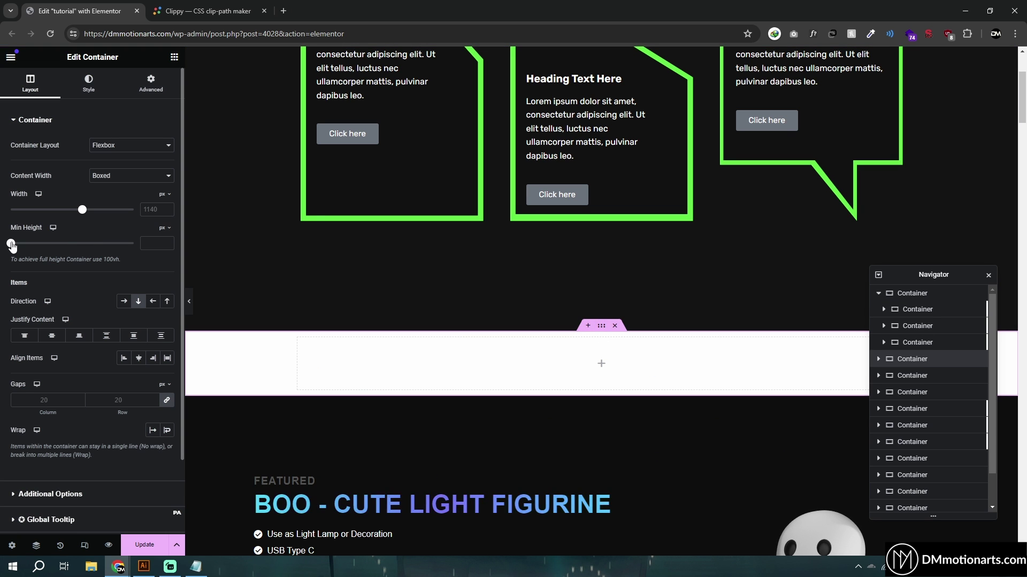
Set the new container's minimum height to 595 px and center its items in both directions.
left_click_drag(11, 243, 63, 243)
left_click(52, 335)
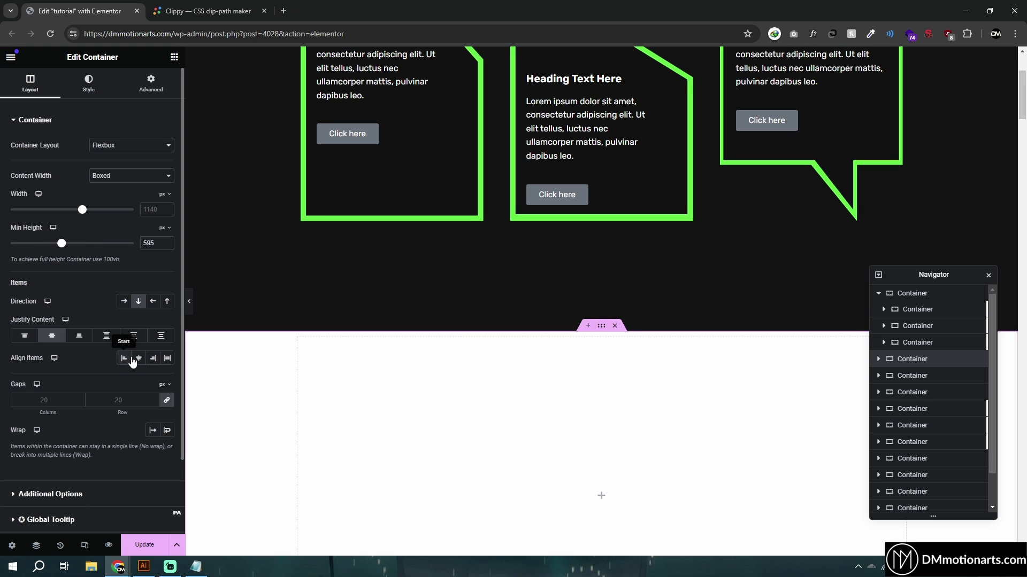
left_click(139, 357)
Give the new container a classic dark background by pasting the copied color code.
scroll(252, 378, "down", 8)
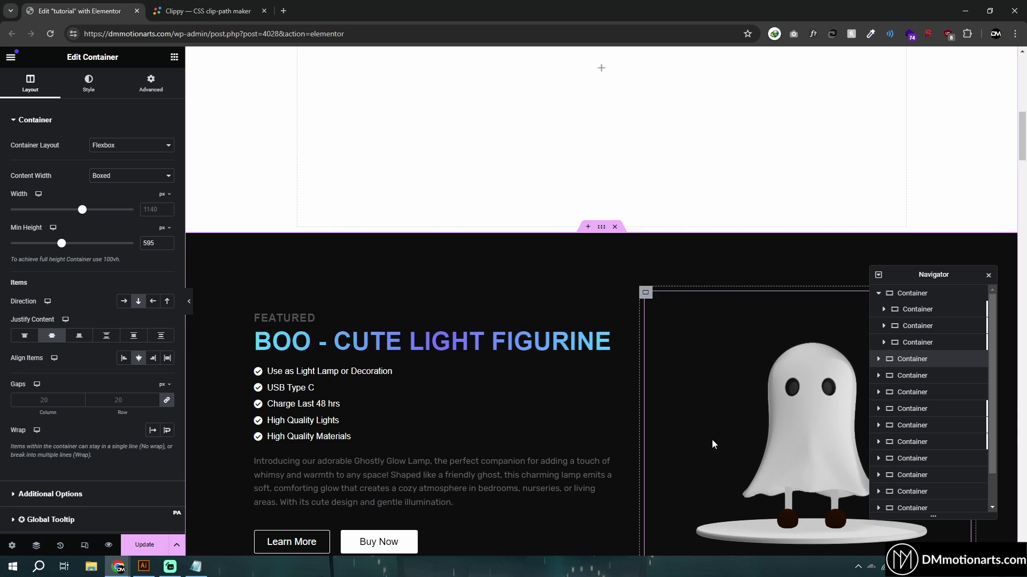
scroll(646, 453, "down", 2)
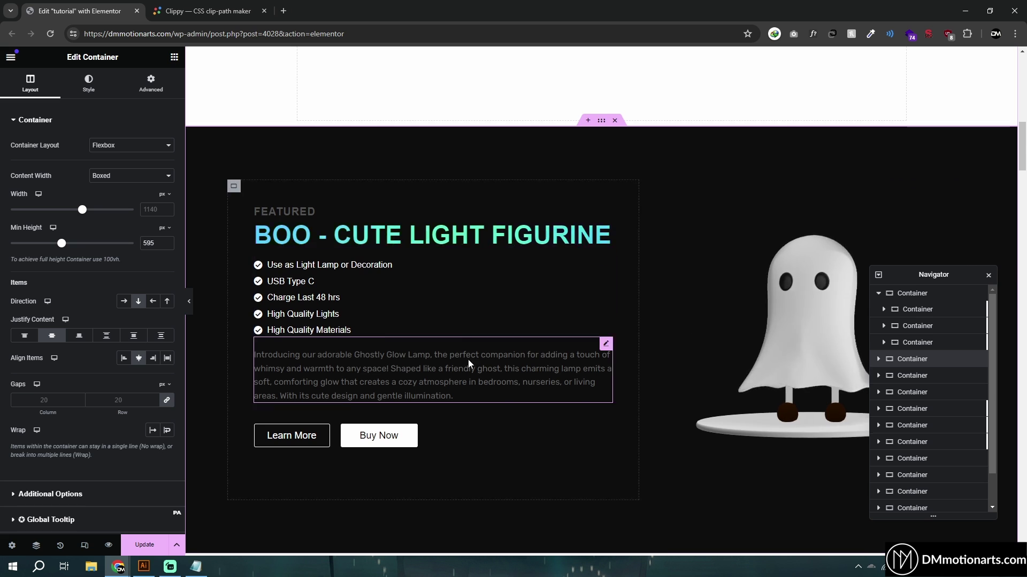
scroll(524, 345, "up", 5)
left_click(89, 84)
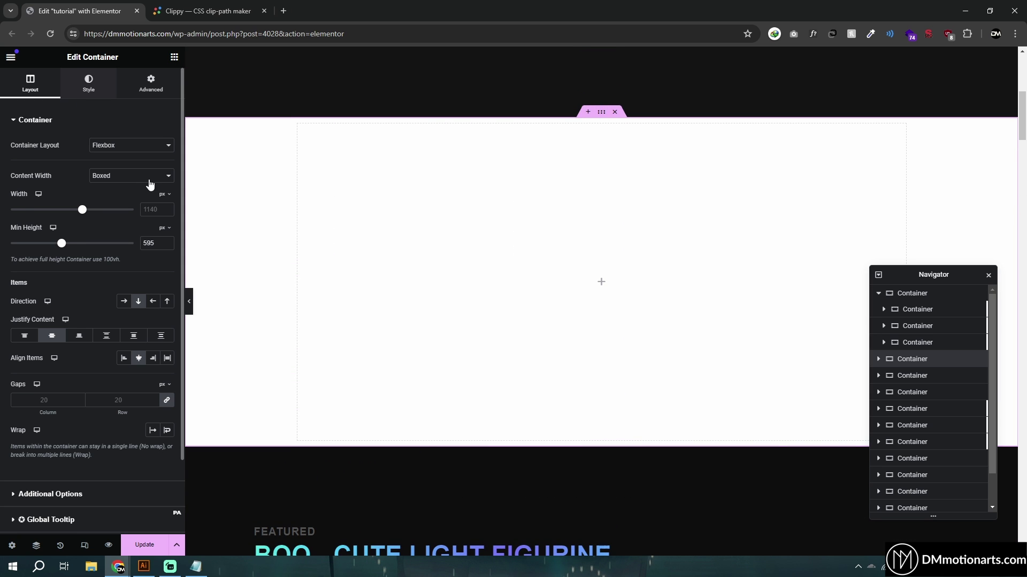
left_click(124, 168)
left_click(168, 190)
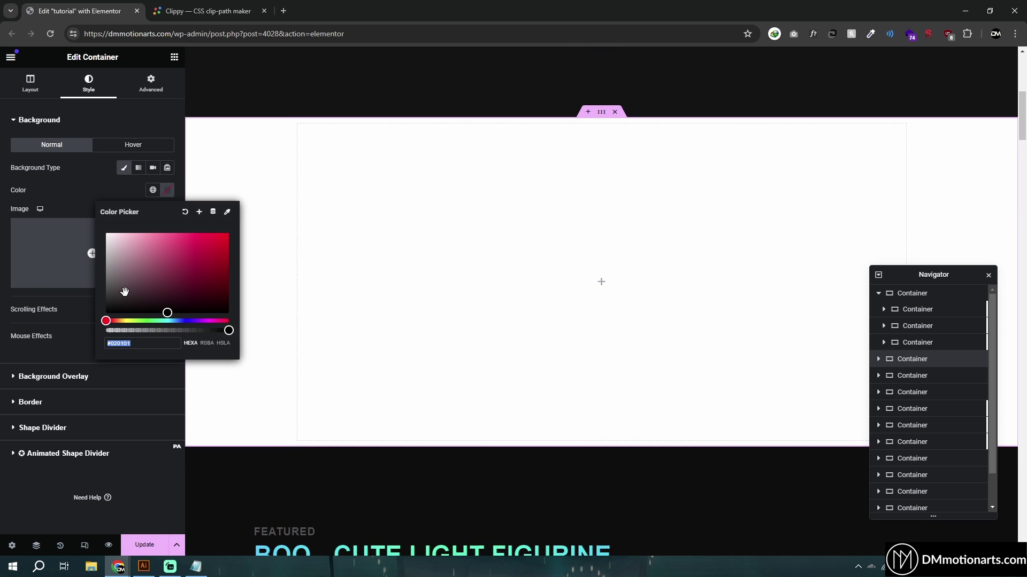
type("#1A1A1A")
left_click(8, 236)
Add a nested container inside the dark section, set to Full Width, 32% wide and 389 px minimum height.
left_click(174, 57)
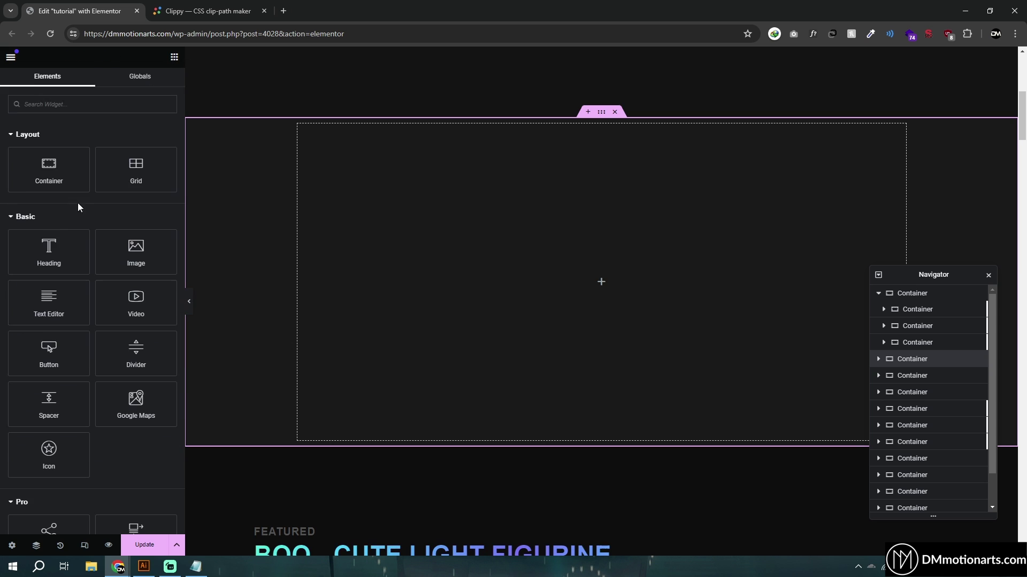
left_click_drag(48, 170, 504, 255)
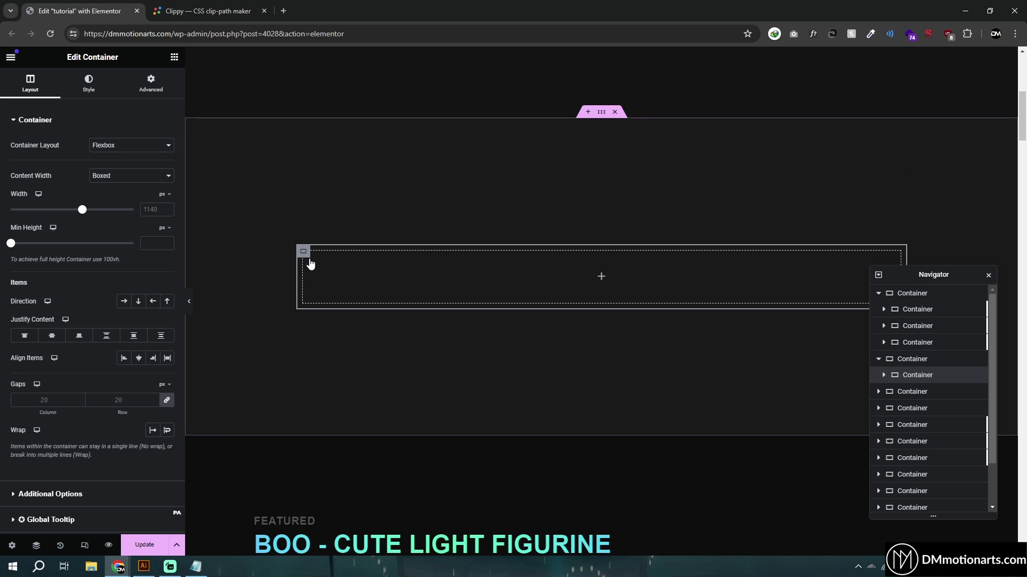
left_click(131, 175)
left_click(126, 200)
left_click_drag(128, 211, 64, 213)
left_click_drag(11, 243, 44, 244)
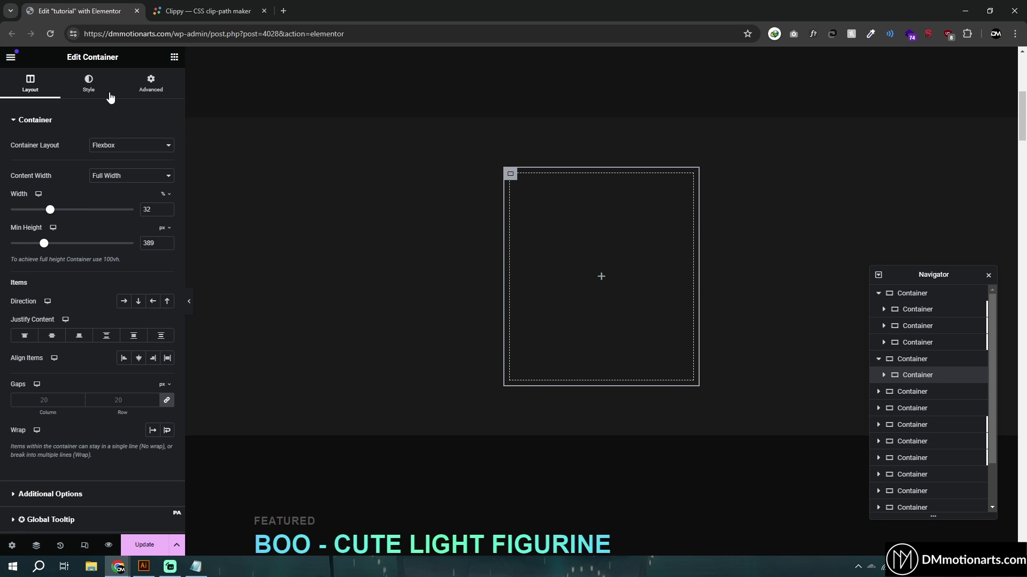
Open the nested container's custom CSS, copy the polygon clip-path code from the Clippy page and return to the Elementor page.
left_click(149, 85)
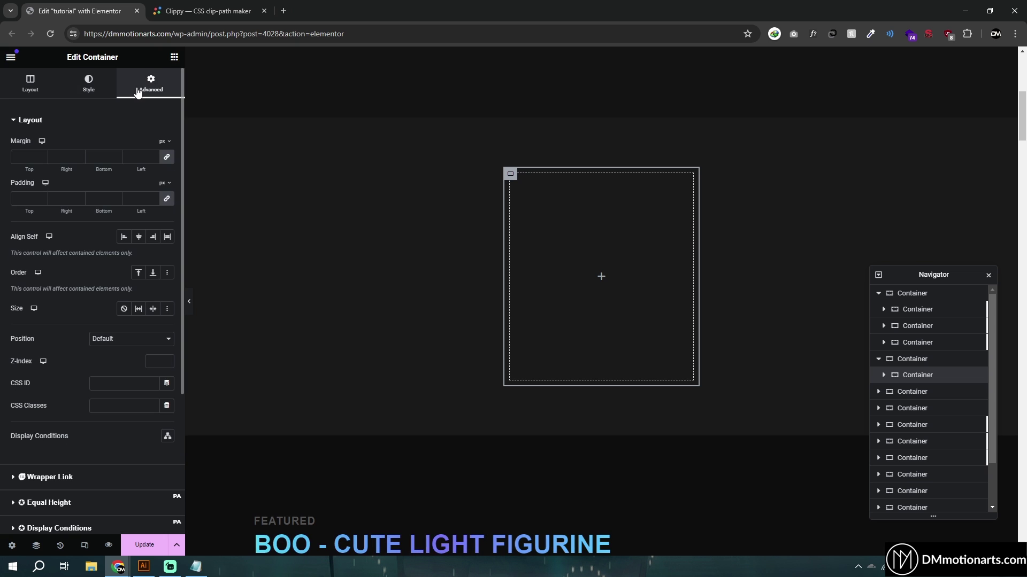
scroll(63, 342, "down", 4)
left_click(21, 454)
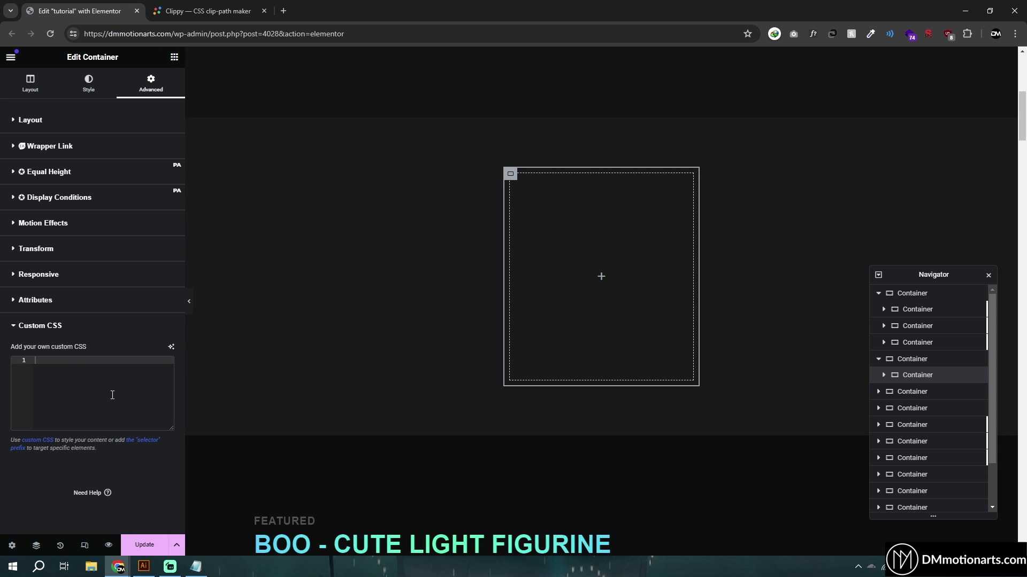
left_click(209, 11)
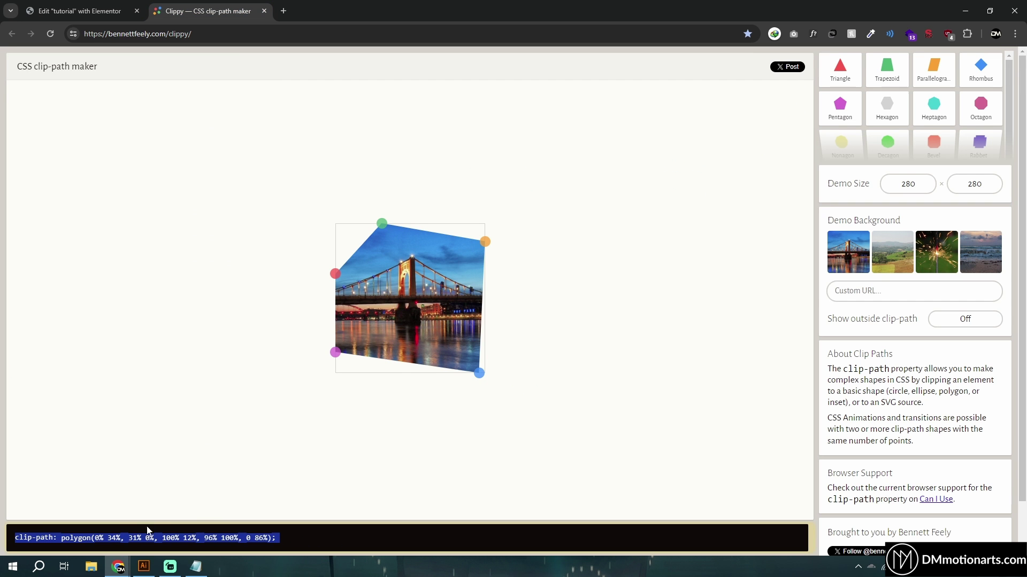
right_click(121, 531)
left_click(155, 382)
left_click(80, 10)
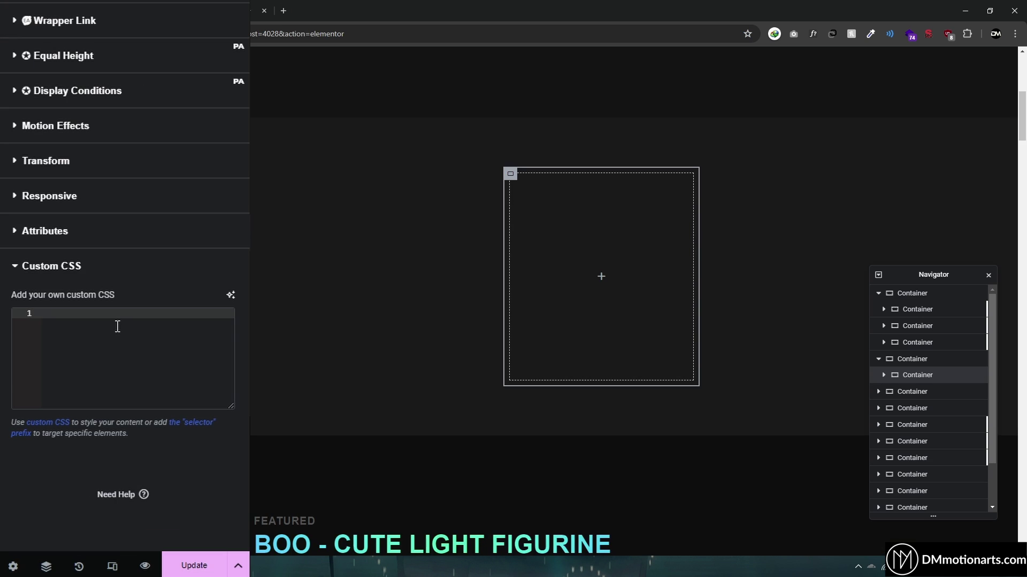
Write a selector rule in the custom CSS containing the copied clip-path: polygon(0% 34%, 31% 0%, 100% 12%, 96% 100%, 0 86%).
type("selector ")
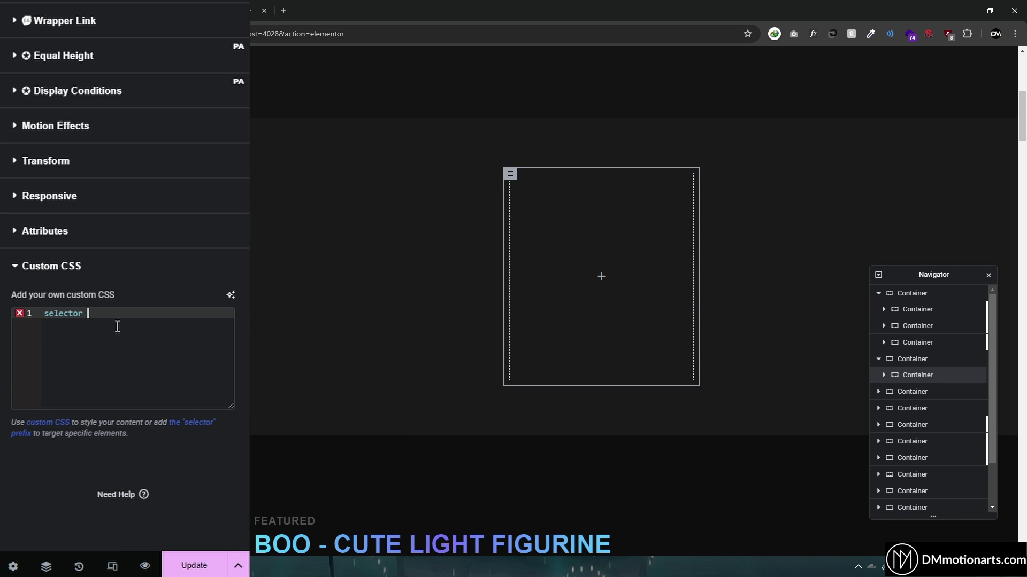
type("{")
key("Return")
key("Return")
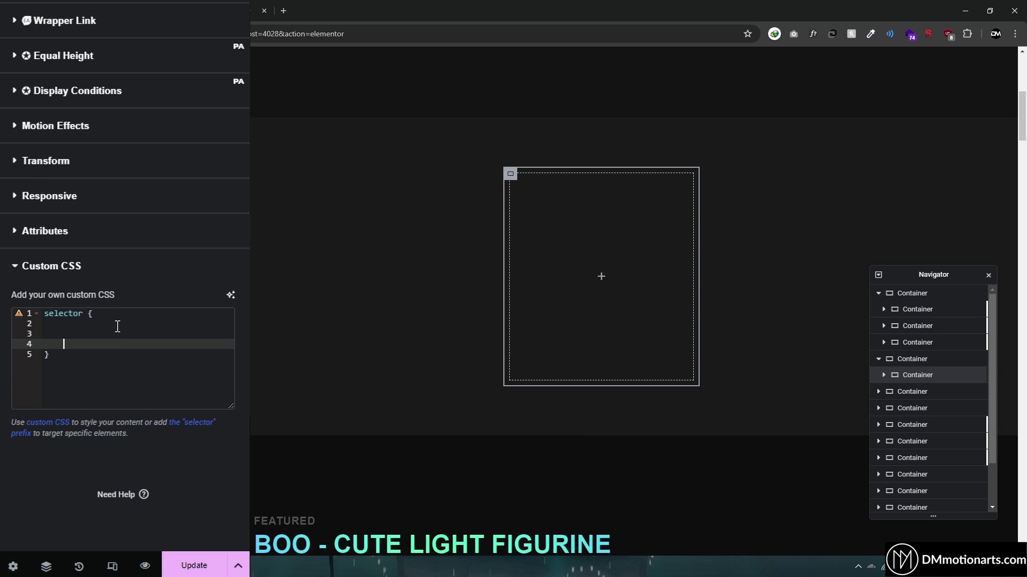
key("ctrl+v")
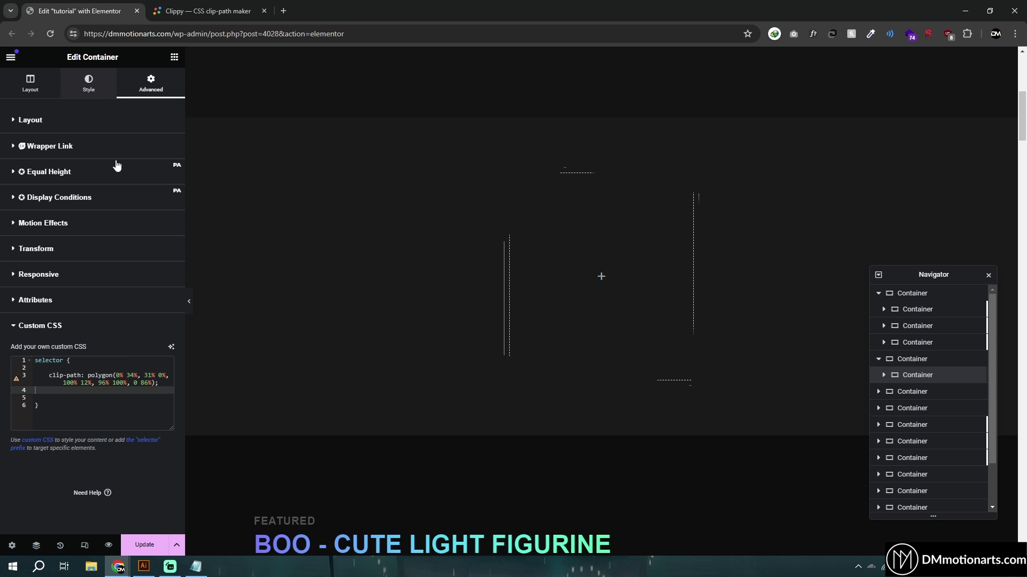
Give the clipped container a classic background in light cyan.
left_click(89, 82)
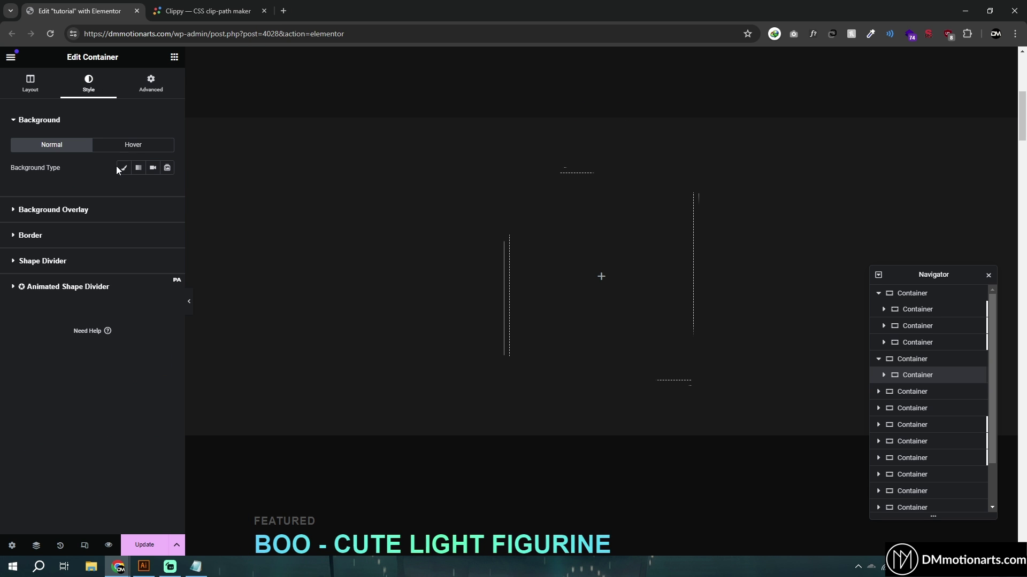
left_click(124, 168)
left_click(168, 190)
left_click(144, 232)
left_click(145, 231)
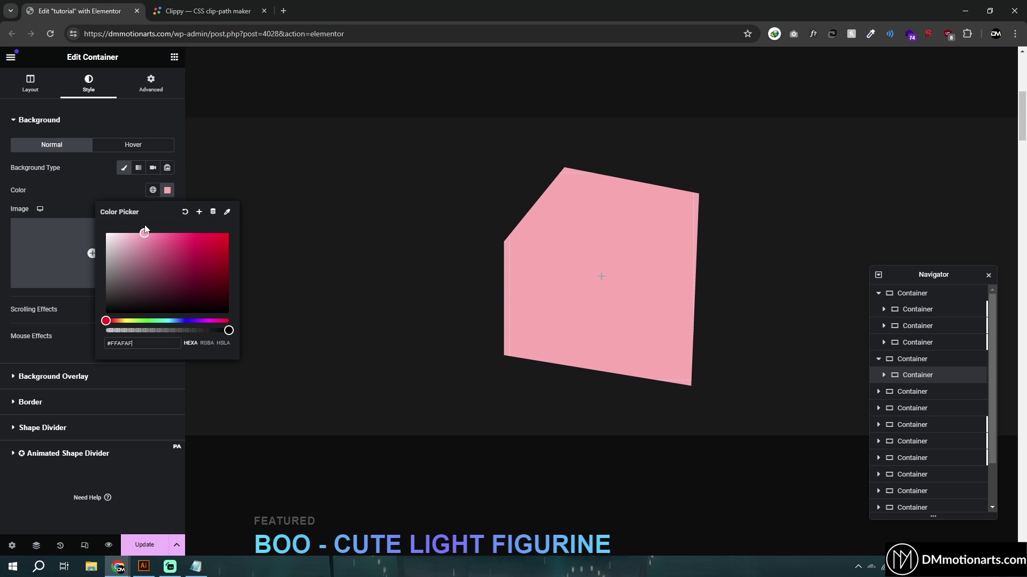
left_click_drag(108, 297, 170, 232)
left_click_drag(194, 249, 229, 273)
left_click(177, 320)
left_click_drag(178, 321, 170, 321)
left_click(19, 293)
left_click(169, 191)
mouse_move(199, 236)
left_mouse_down()
mouse_move(208, 239)
mouse_move(197, 232)
left_mouse_up()
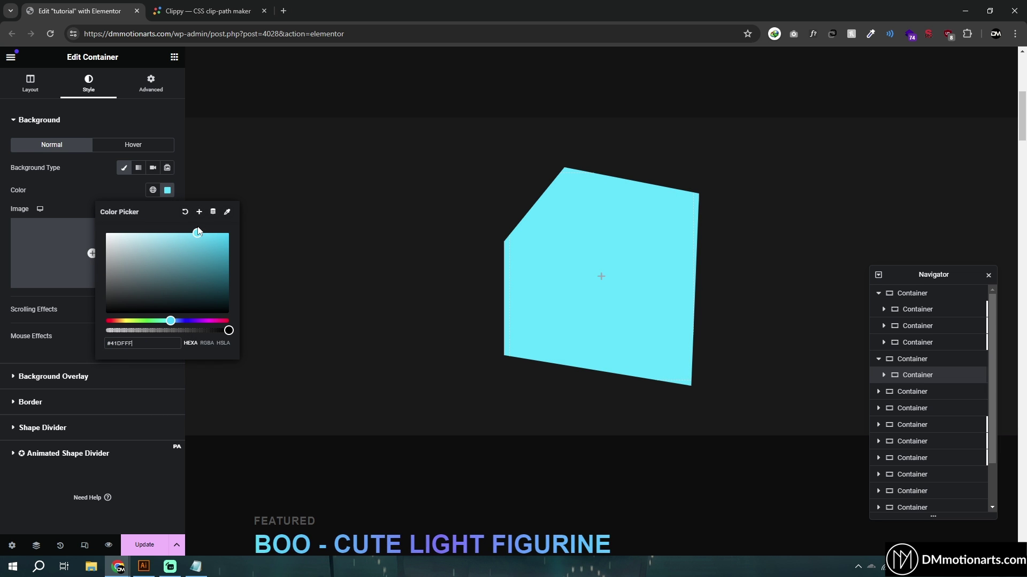
left_click(4, 244)
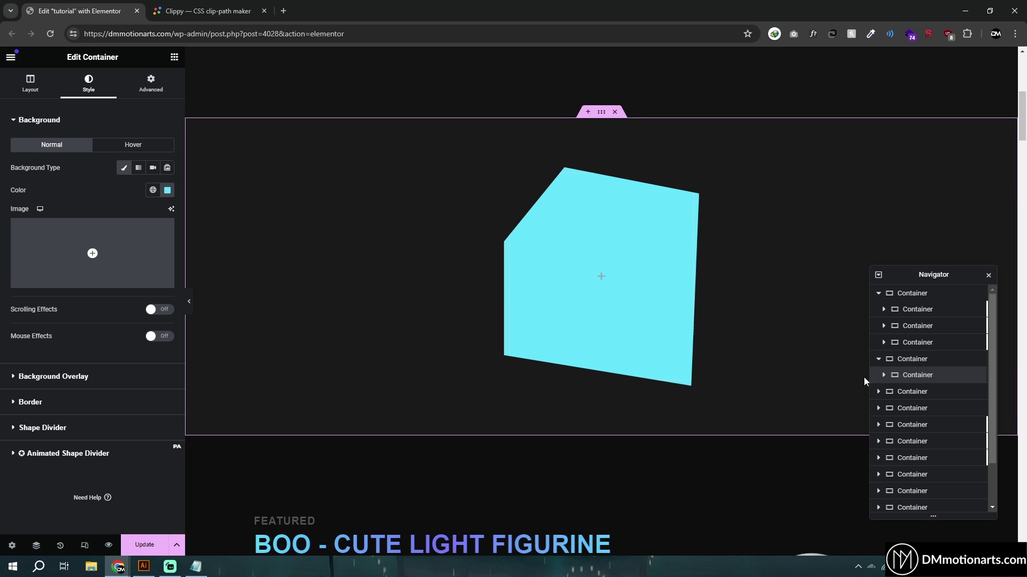
scroll(537, 321, "up", 5)
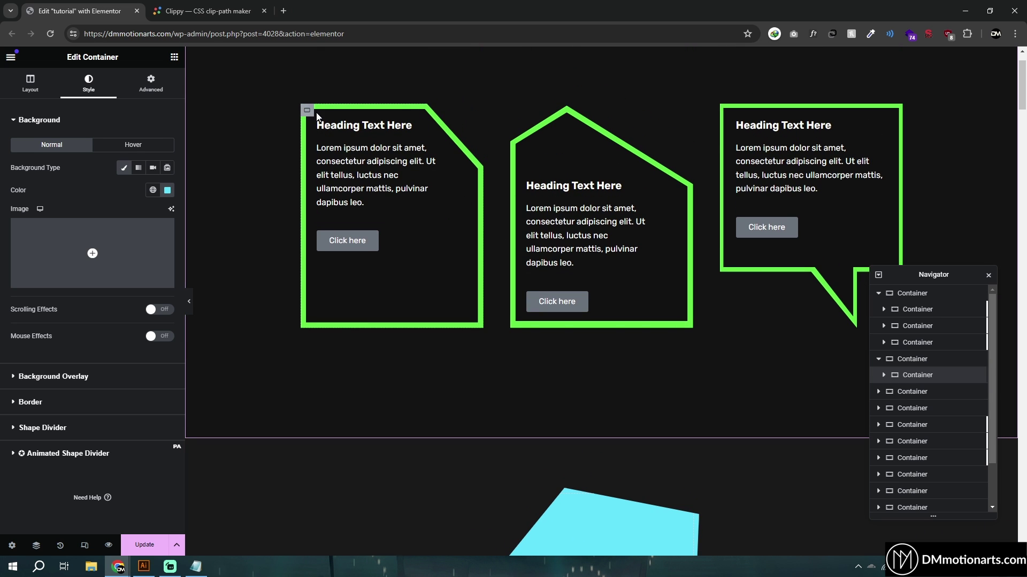
scroll(540, 401, "down", 3)
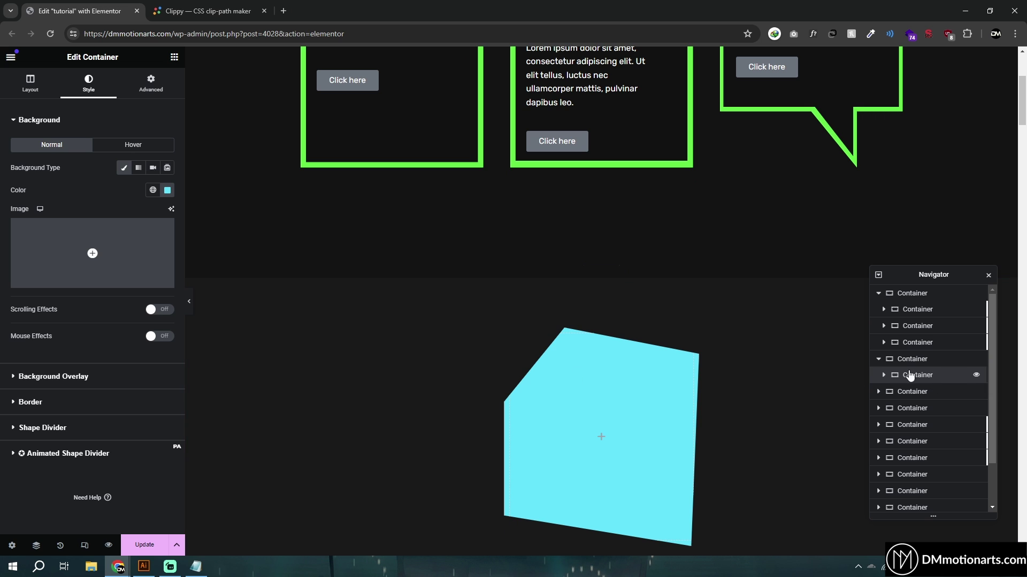
left_click(32, 547)
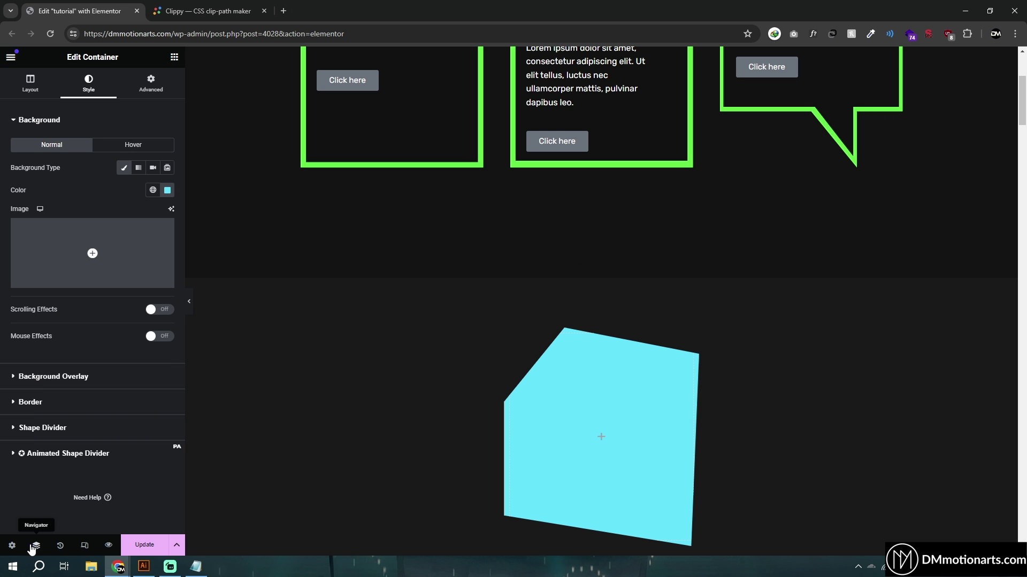
left_click(32, 547)
Add a Heading widget inside the clipped cyan container.
left_click(904, 380)
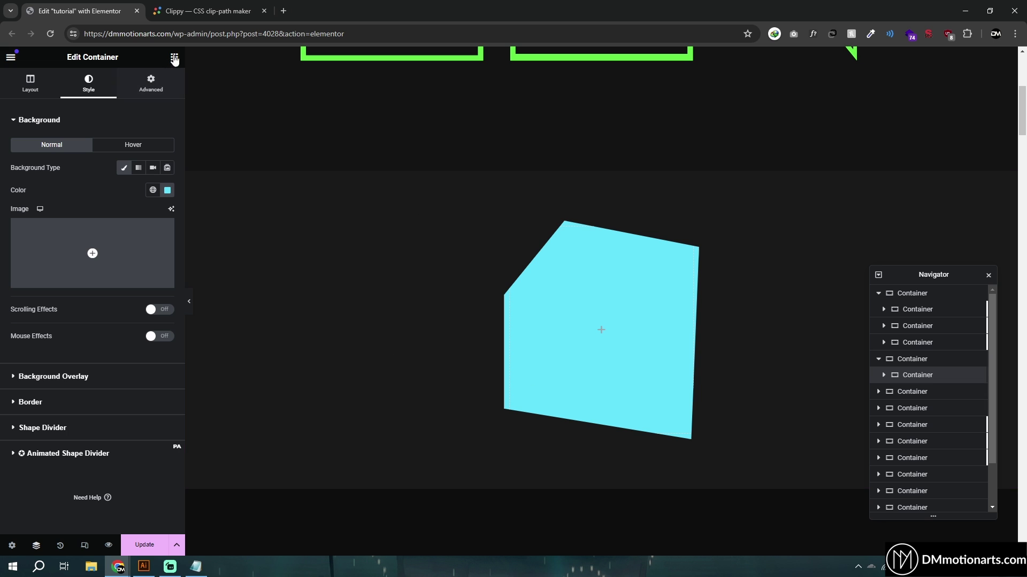
left_click(175, 58)
left_click_drag(48, 252, 607, 327)
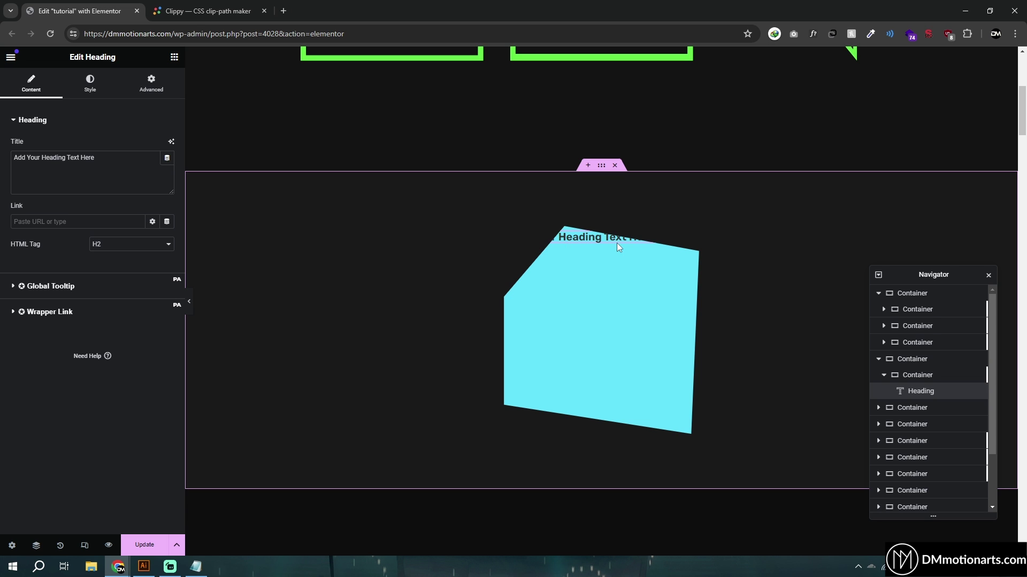
Set the custom width of the heading in the first green-bordered card to 68%.
scroll(534, 264, "up", 5)
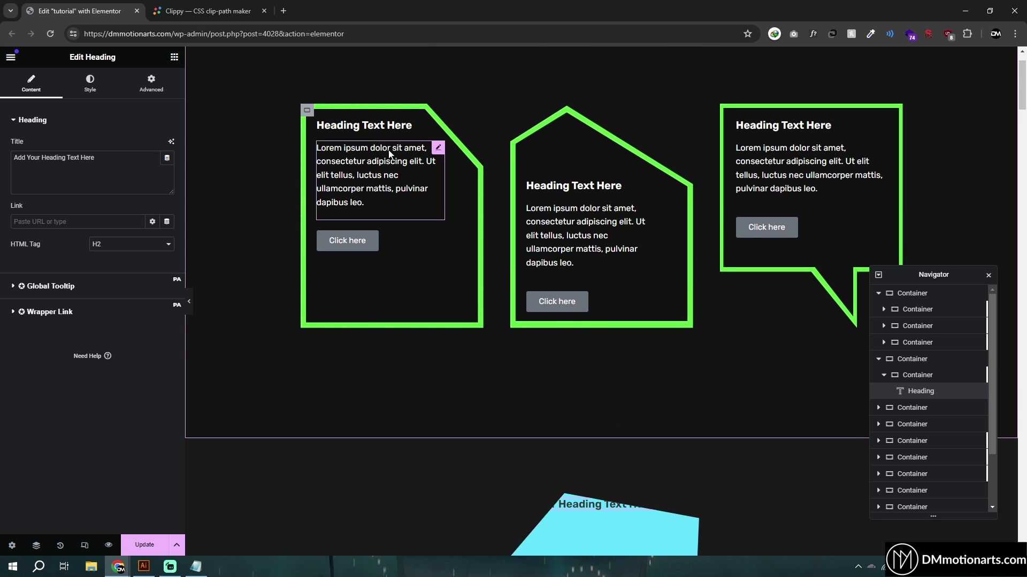
left_click(415, 128)
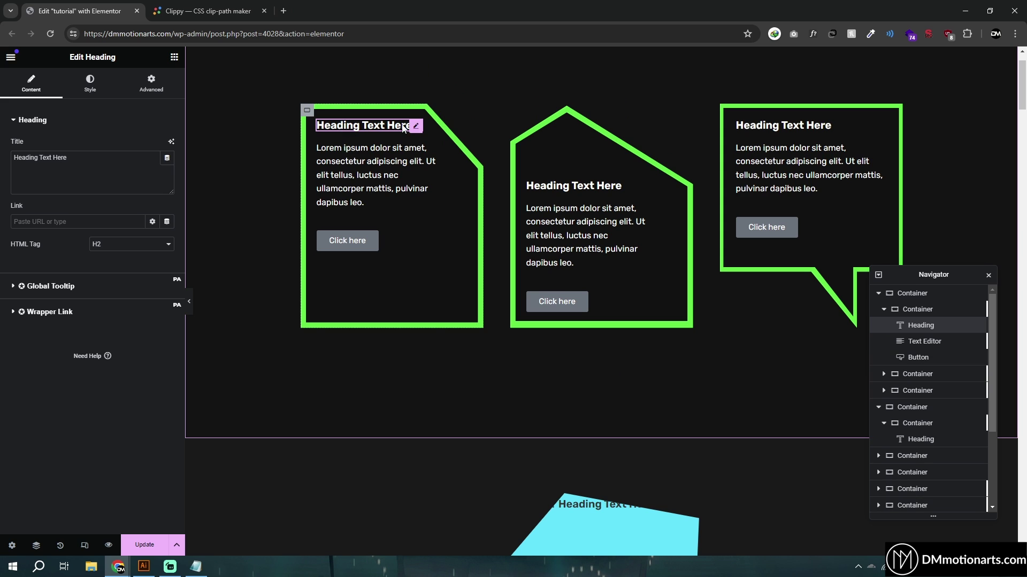
left_click(151, 84)
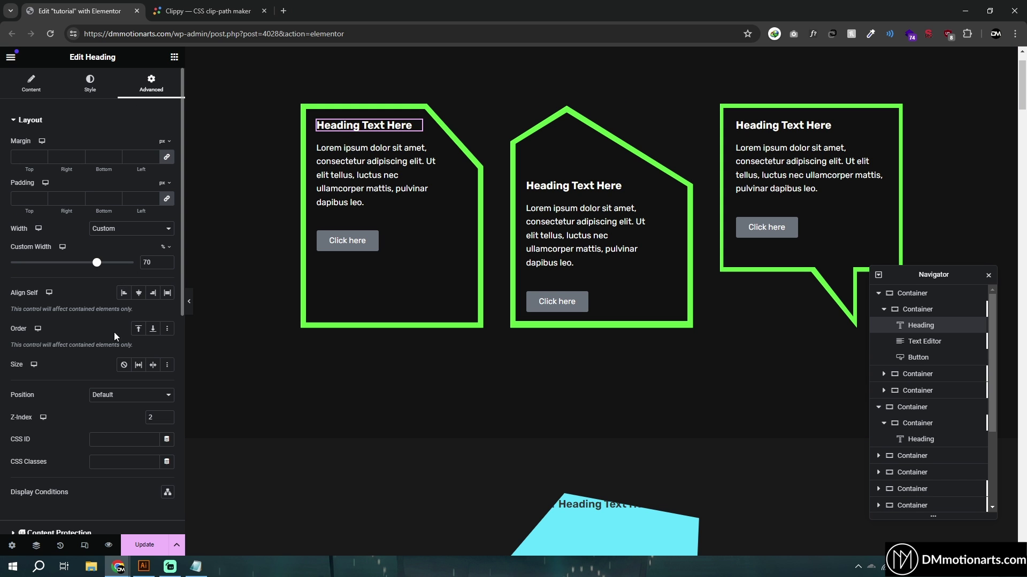
left_click(131, 228)
left_click(107, 239)
mouse_move(96, 262)
left_mouse_down()
mouse_move(136, 270)
mouse_move(95, 269)
left_mouse_up()
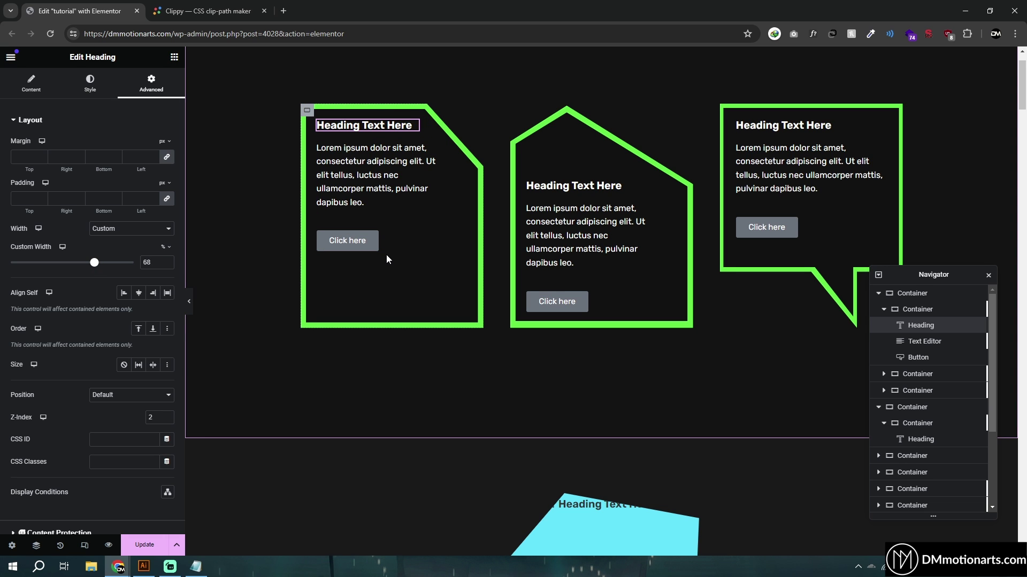
Center the contents of the clipped cyan container both vertically and horizontally.
scroll(588, 369, "down", 5)
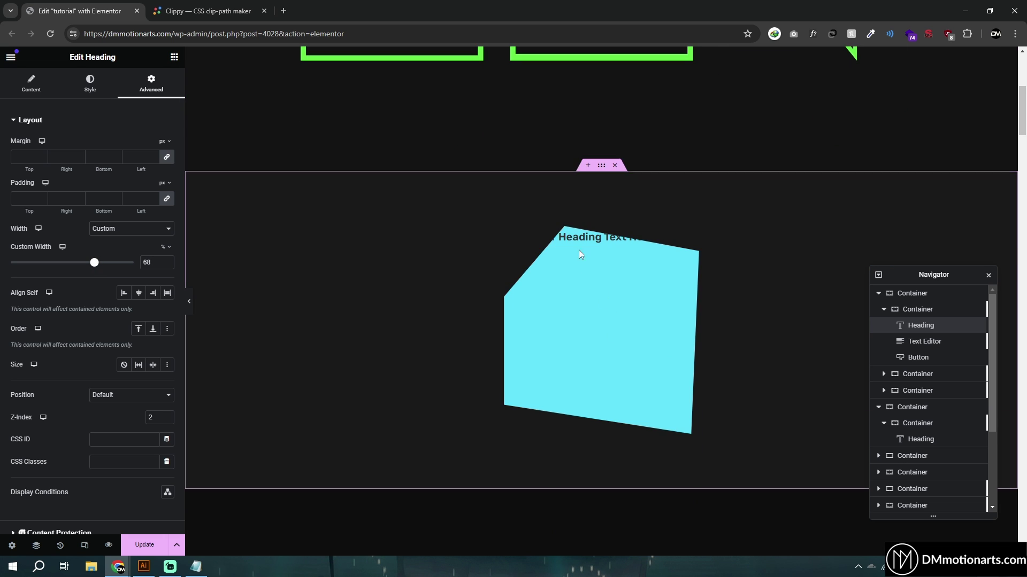
left_click(577, 243)
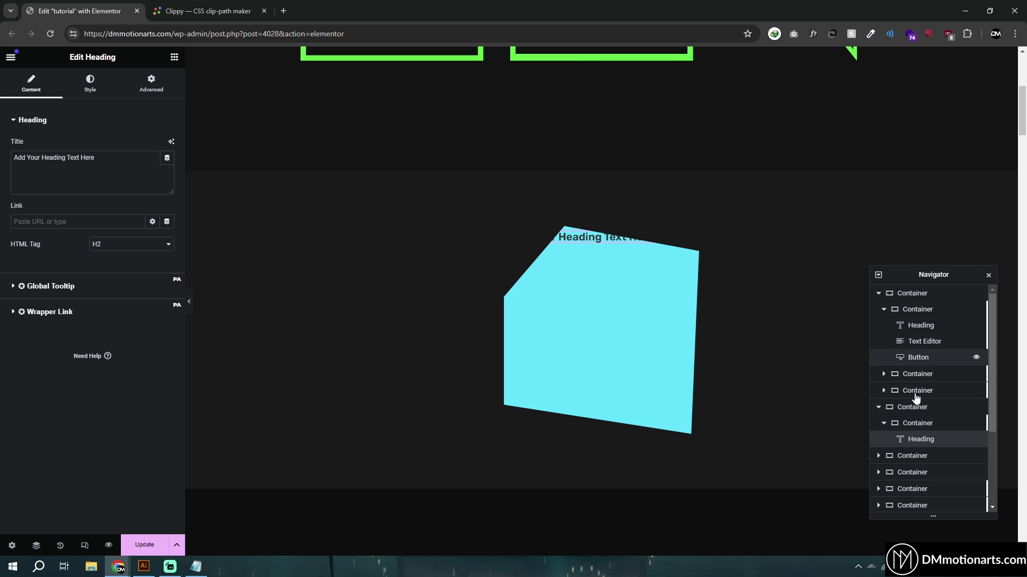
left_click(591, 209)
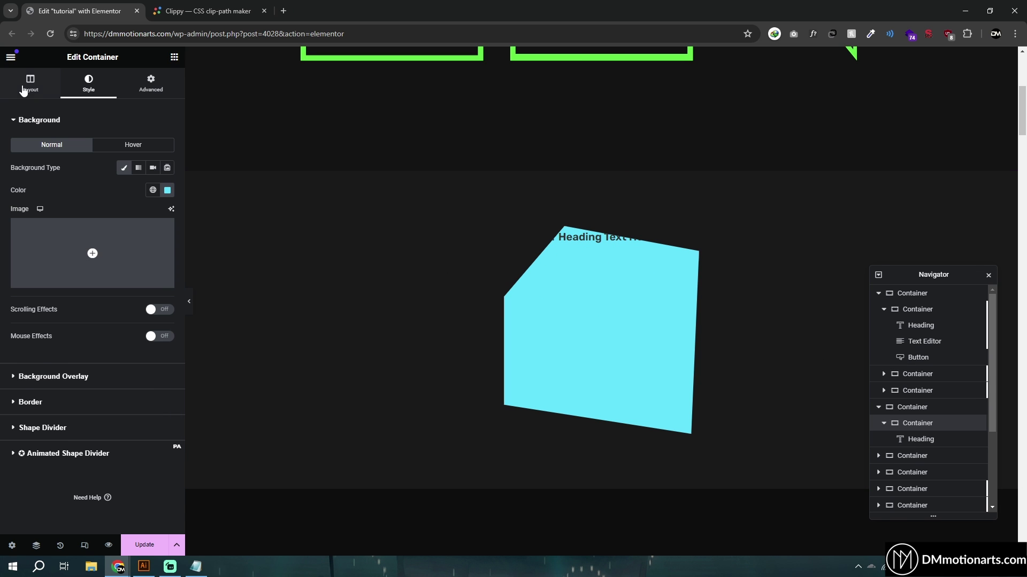
left_click(30, 85)
left_click(52, 336)
left_click(139, 358)
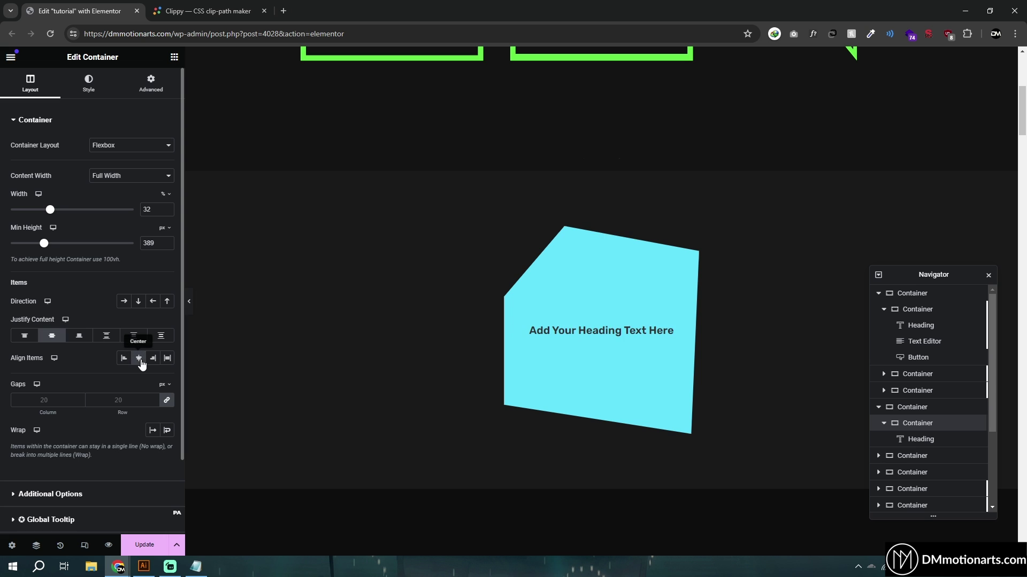
Set the text color of the heading in the cyan container to black.
left_click(668, 332)
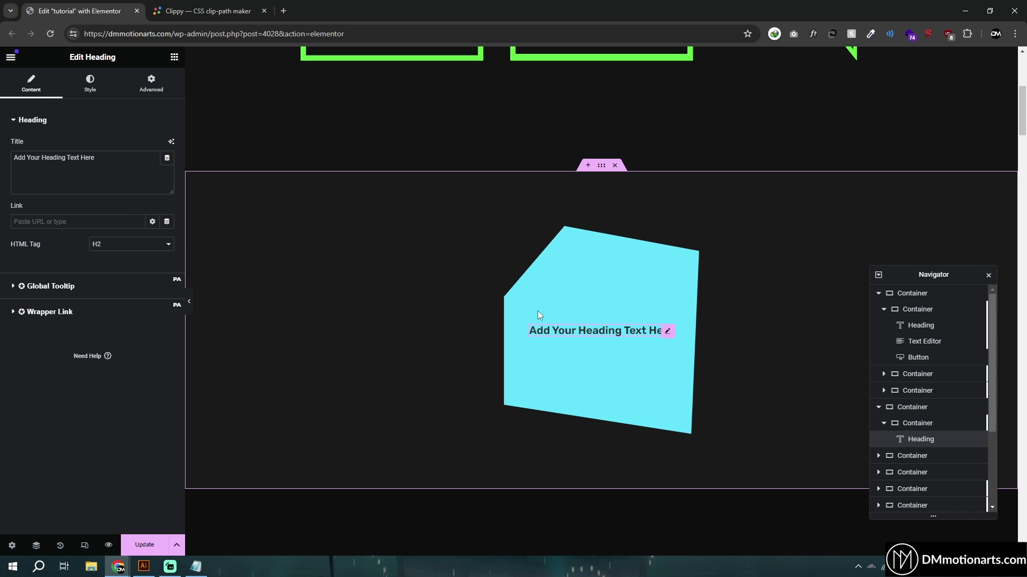
left_click(90, 85)
left_click(167, 167)
left_click_drag(132, 233, 102, 206)
left_click(7, 283)
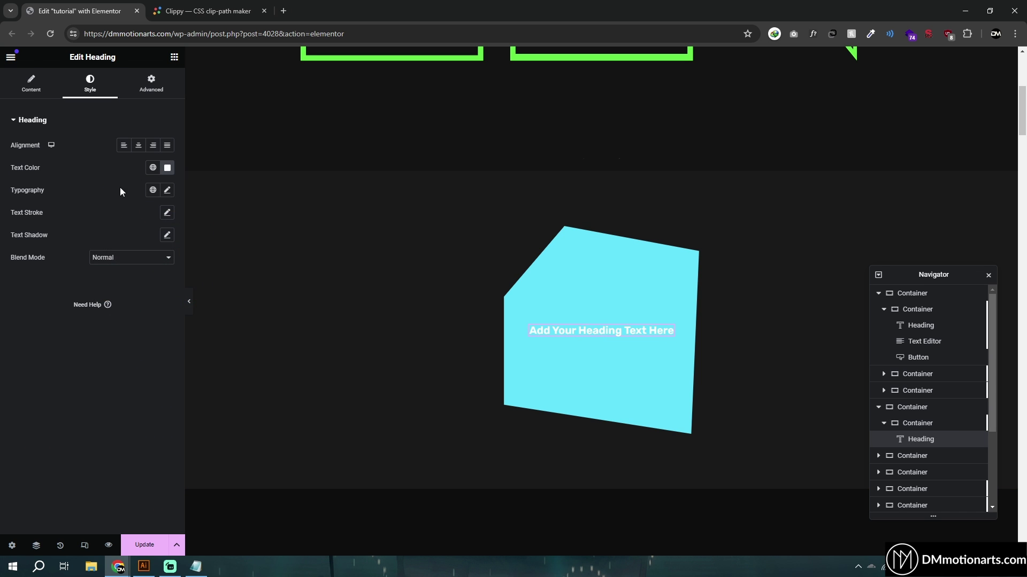
left_click(167, 167)
left_click_drag(150, 246, 9, 336)
left_click(9, 337)
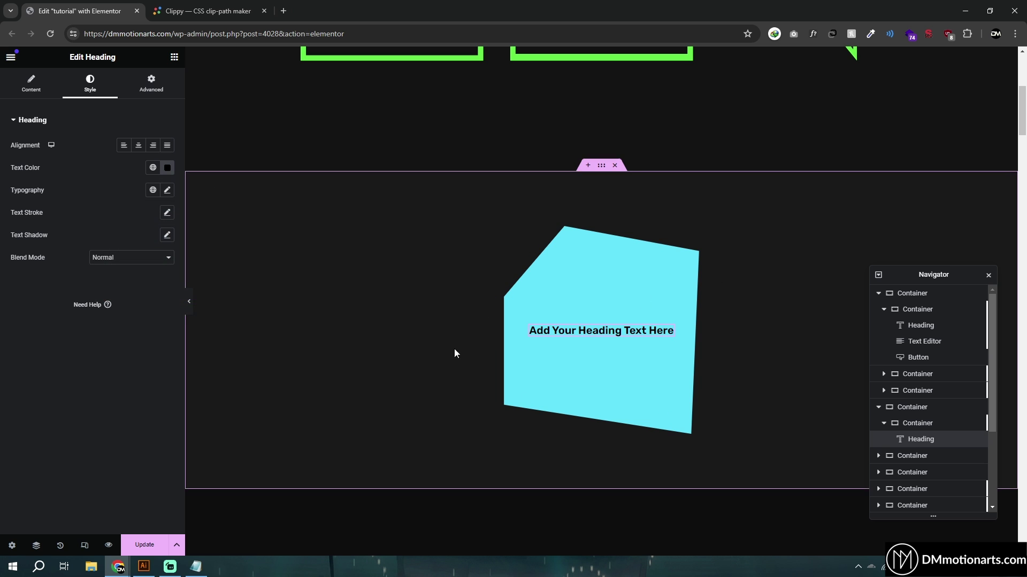
Rename the clipped cyan container to Clip.
left_click(909, 424)
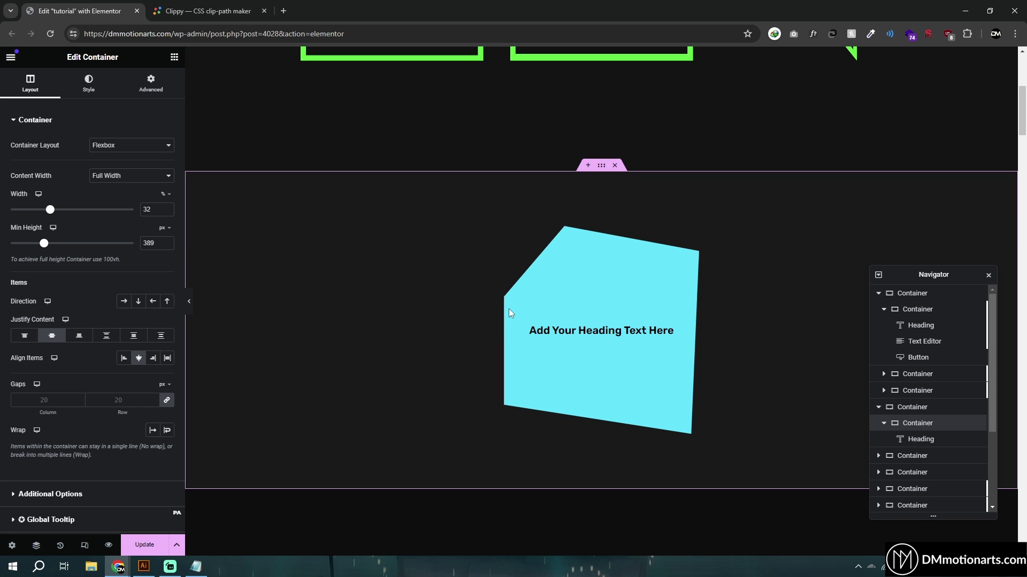
double_click(918, 424)
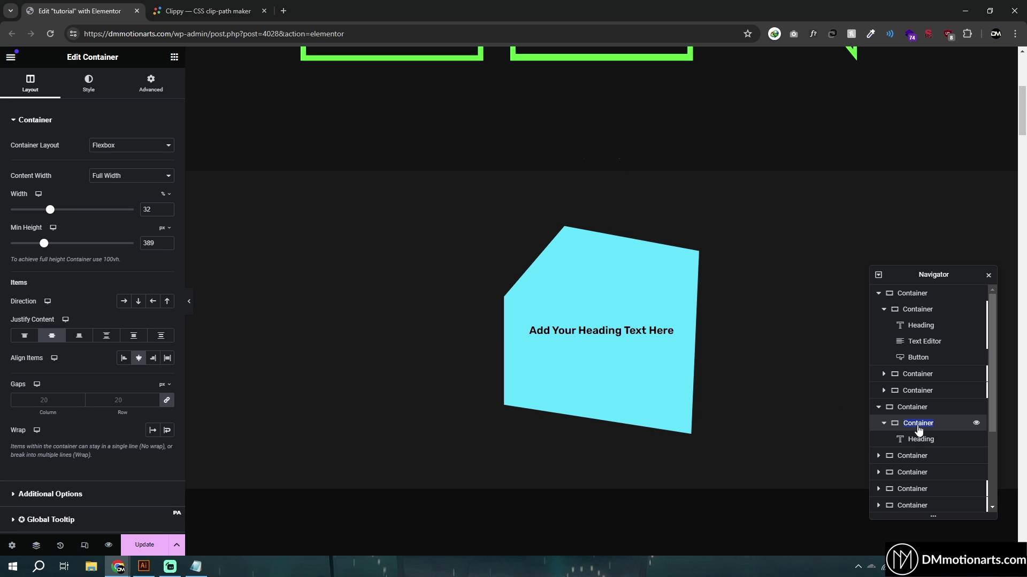
key("BackSpace")
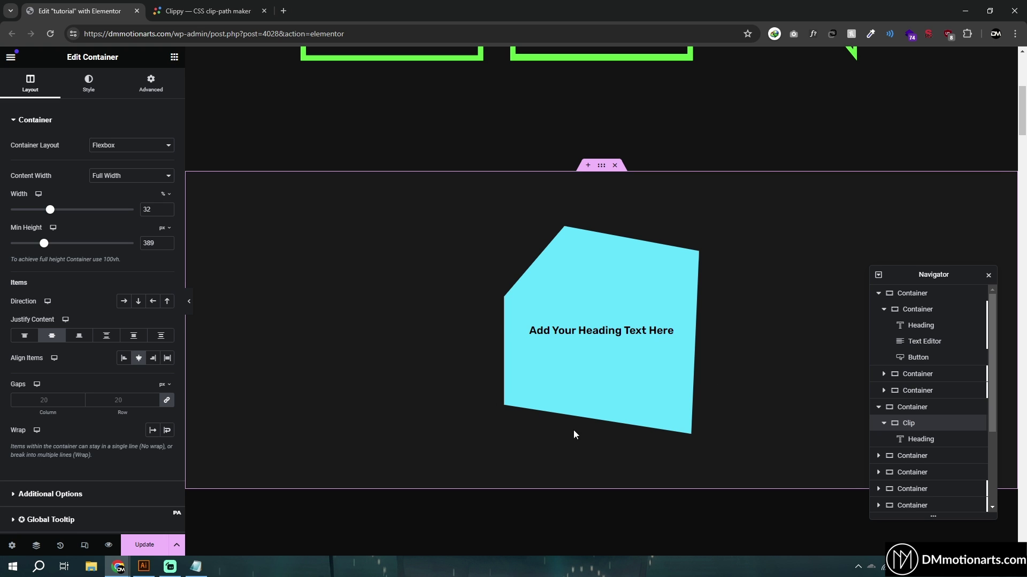
Open the Clip container's custom CSS and place the cursor after the closing brace of its selector rule.
left_click(132, 86)
scroll(50, 447, "down", 5)
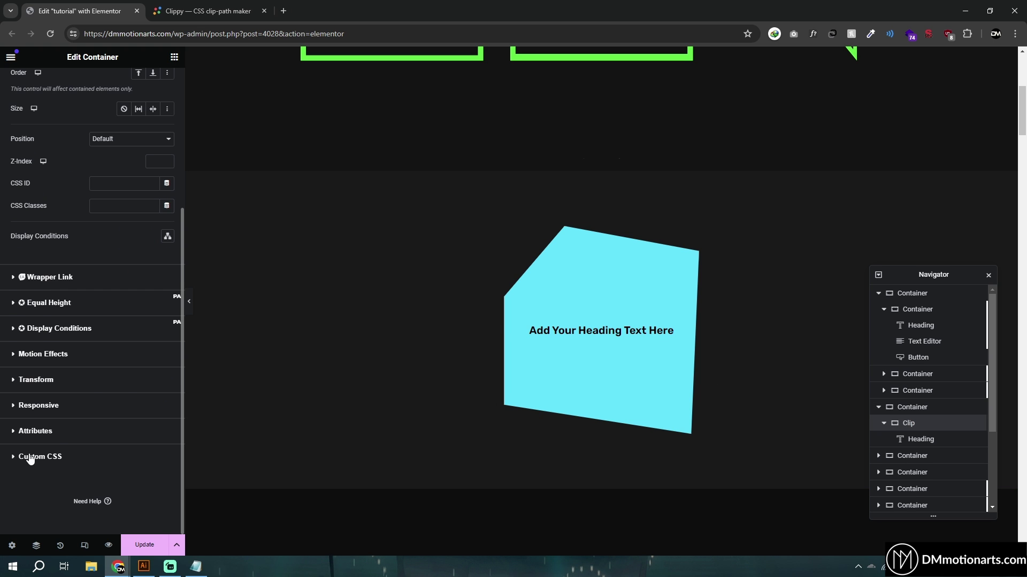
left_click(30, 458)
left_click(84, 406)
Switch to Notepad and examine the prepared CSS, highlighting the whole code and the selector:after block.
left_click(197, 567)
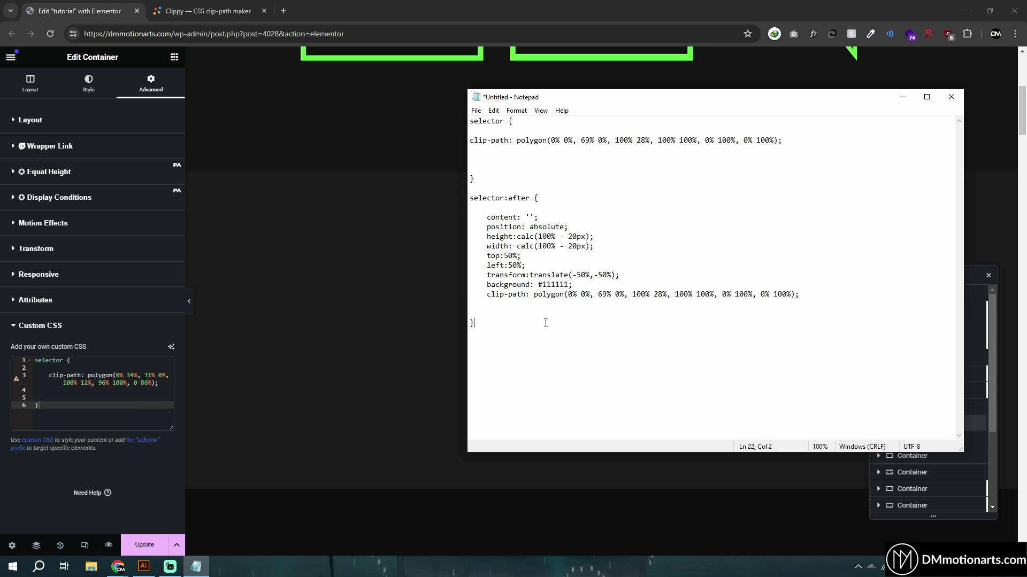
left_click_drag(545, 322, 468, 121)
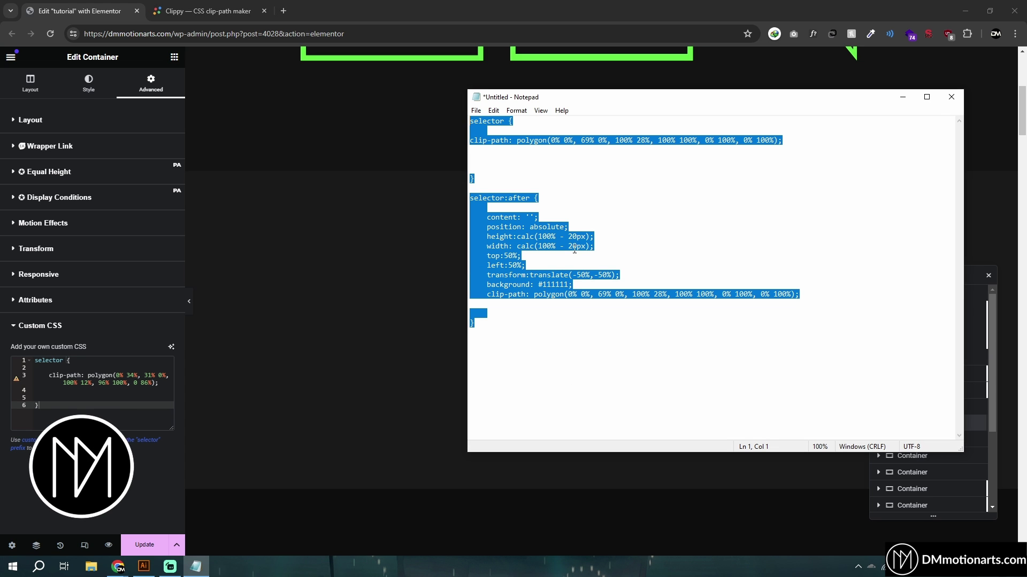
left_click(572, 351)
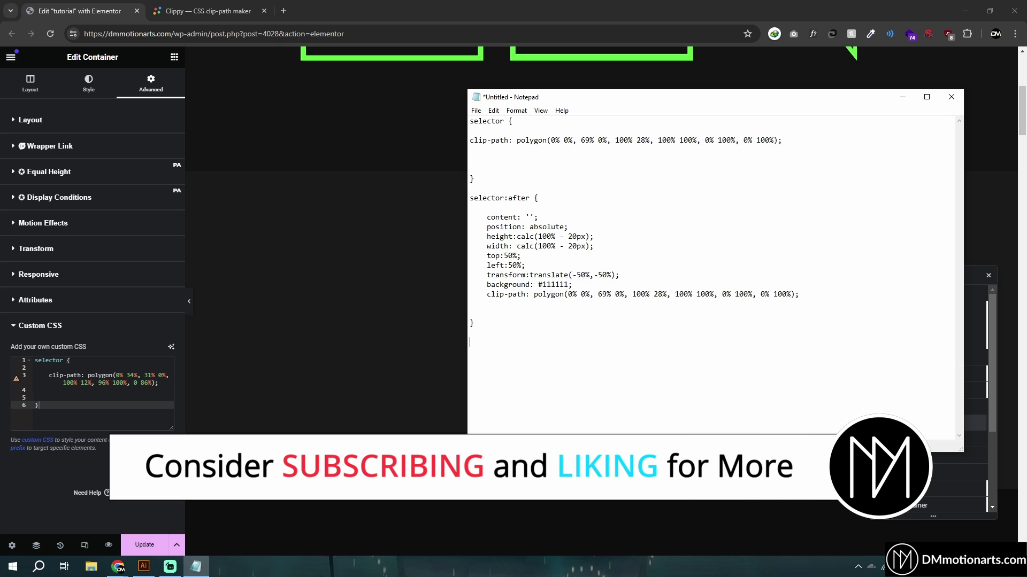
left_click_drag(471, 196, 550, 334)
left_click(550, 332)
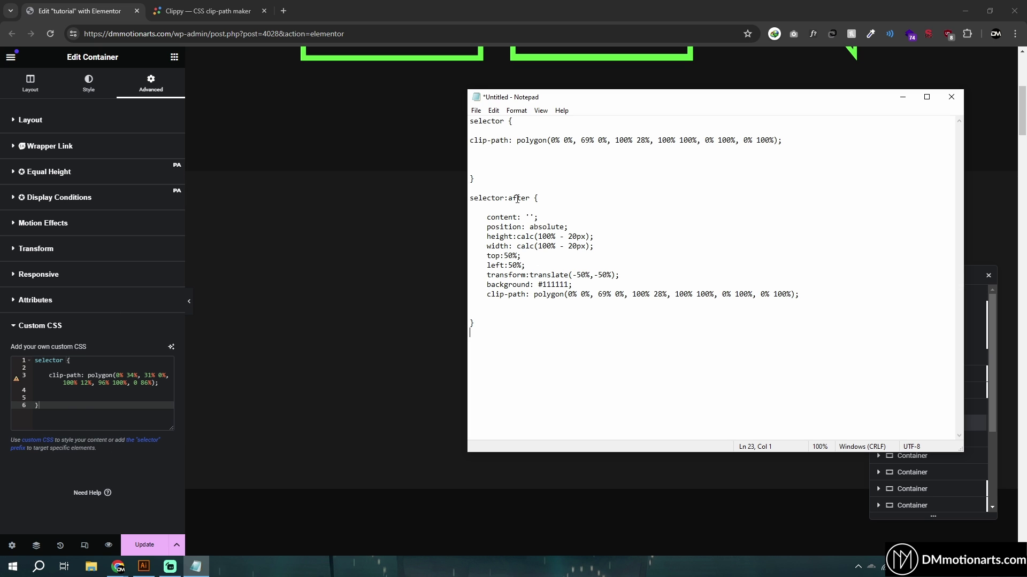
Review the selector:after rule in the Notepad code, highlighting its opening, content and position lines.
left_click(135, 404)
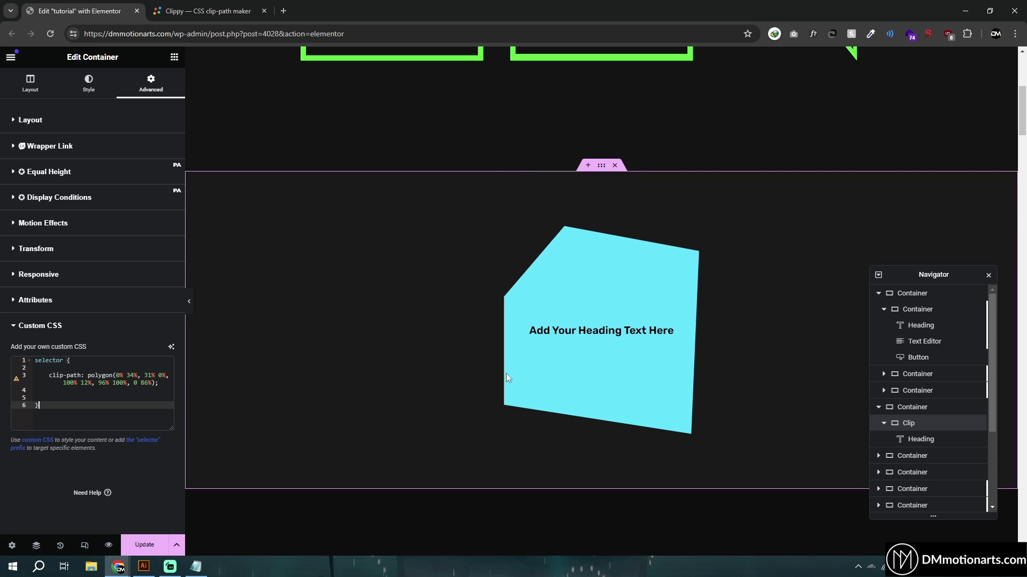
key("alt+Tab")
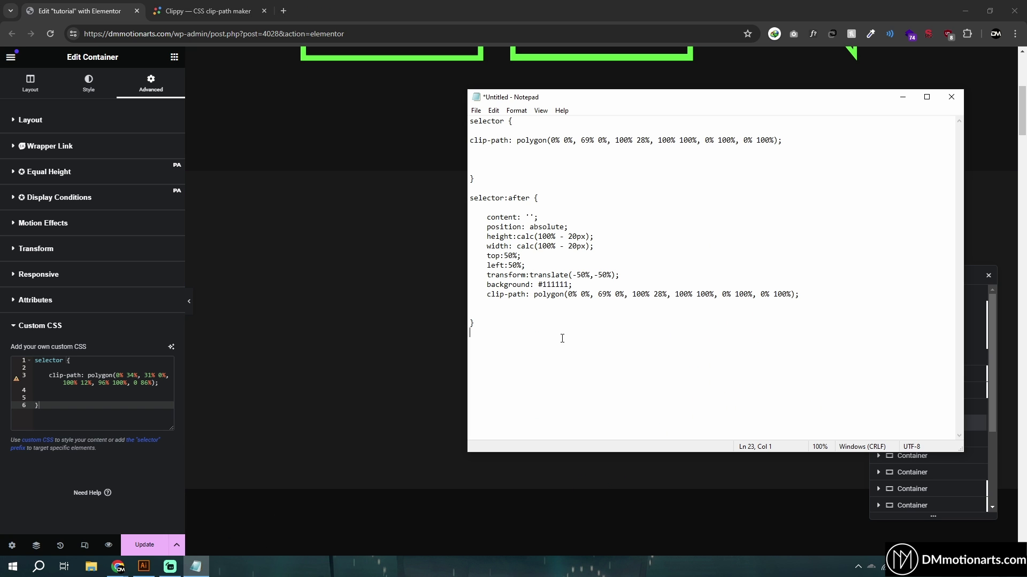
left_click_drag(470, 198, 570, 227)
left_click(531, 199)
left_click(538, 218)
left_click(530, 217)
key("End")
left_click_drag(486, 217, 568, 227)
left_click(569, 226)
Start an empty selector:after { } rule below the selector rule in the Clip container's custom CSS.
left_click(73, 420)
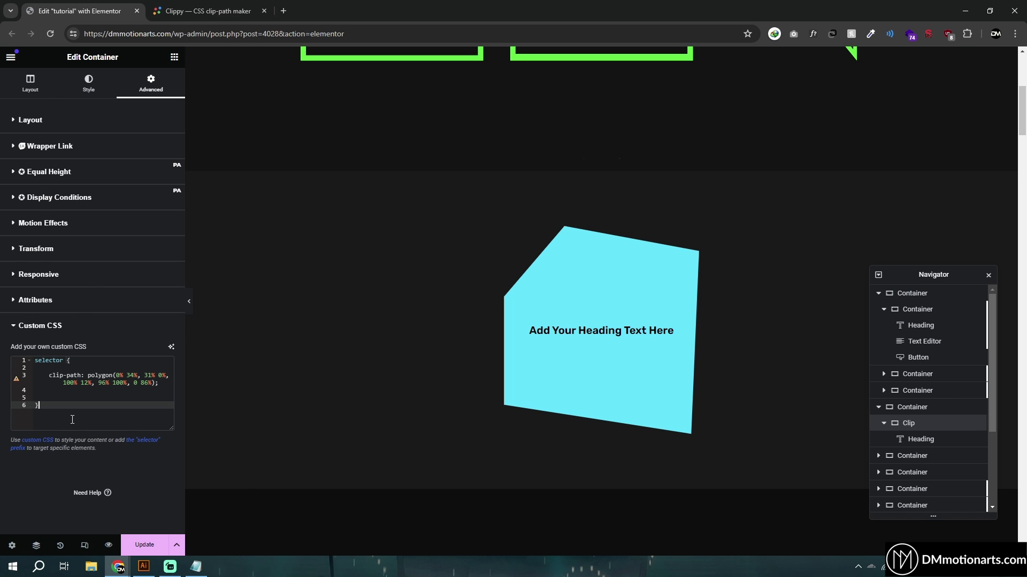
key("Return")
key("Return")
type("selector:a")
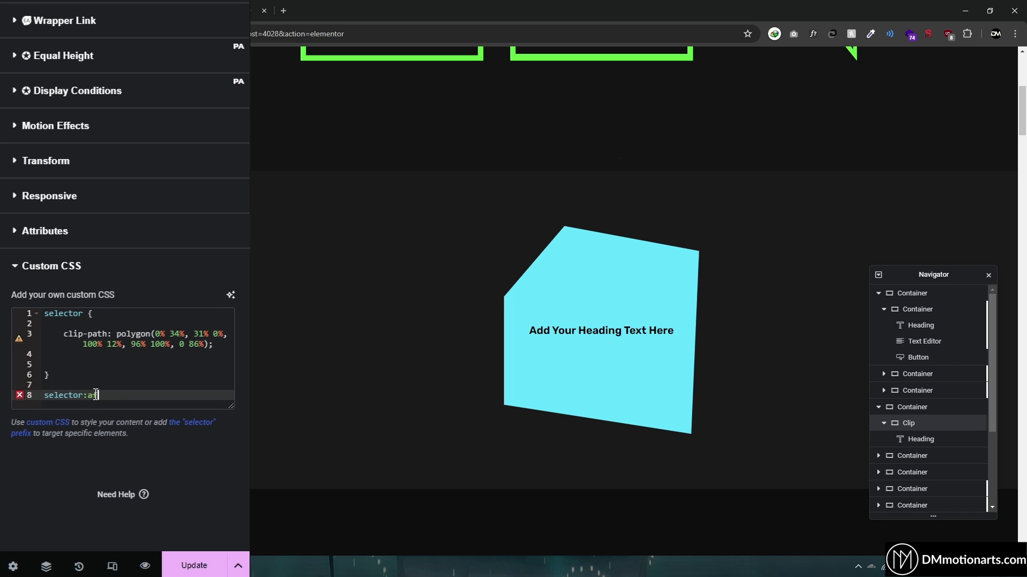
type("fter {")
key("Return")
key("Return")
key("Return")
key("Return")
key("Return")
key("Up")
key("Up")
key("Up")
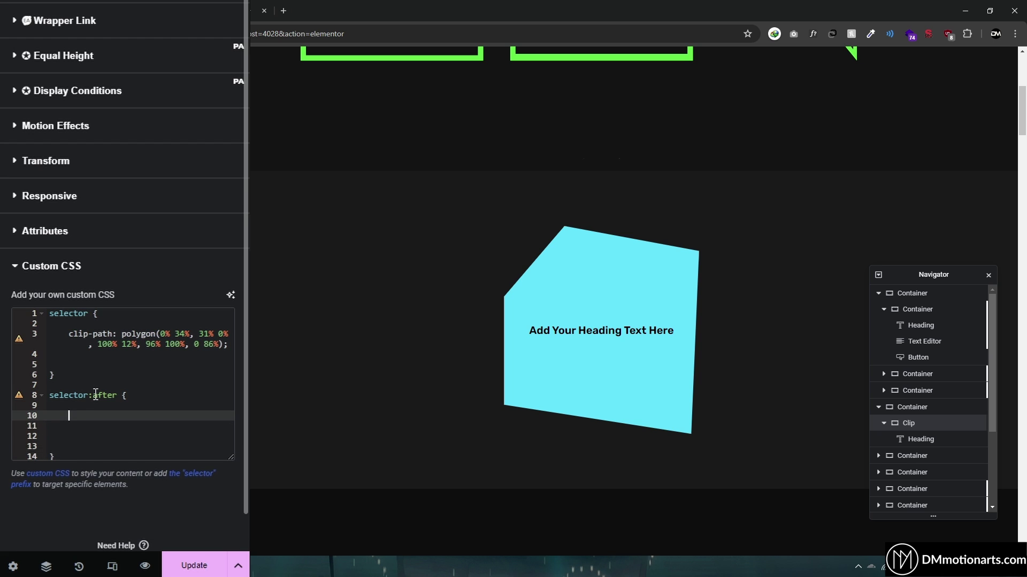
Add the declaration content: ''; inside the selector:after rule.
type("conte")
key("Return")
key("BackSpace")
key("BackSpace")
type("''")
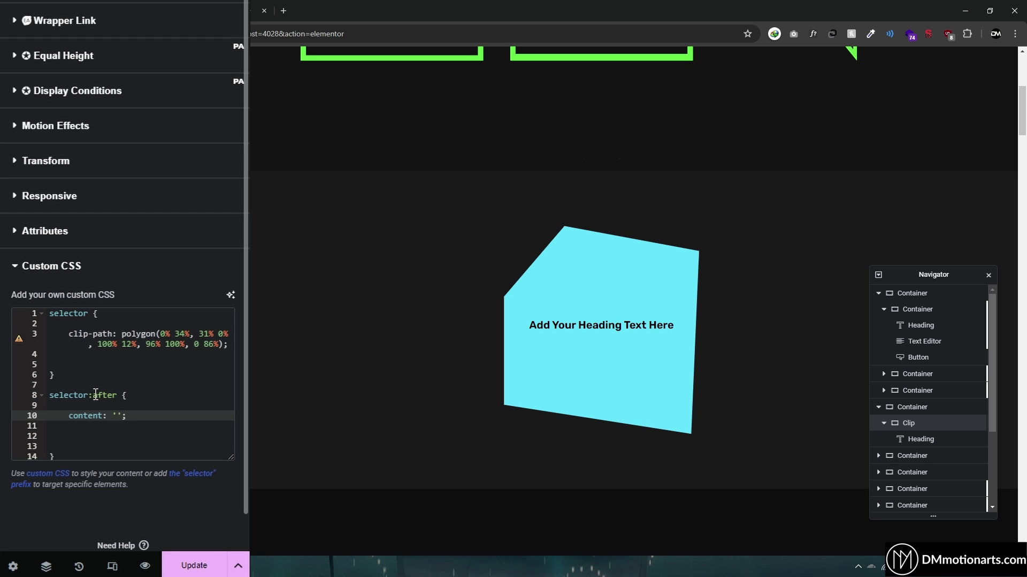
type("red")
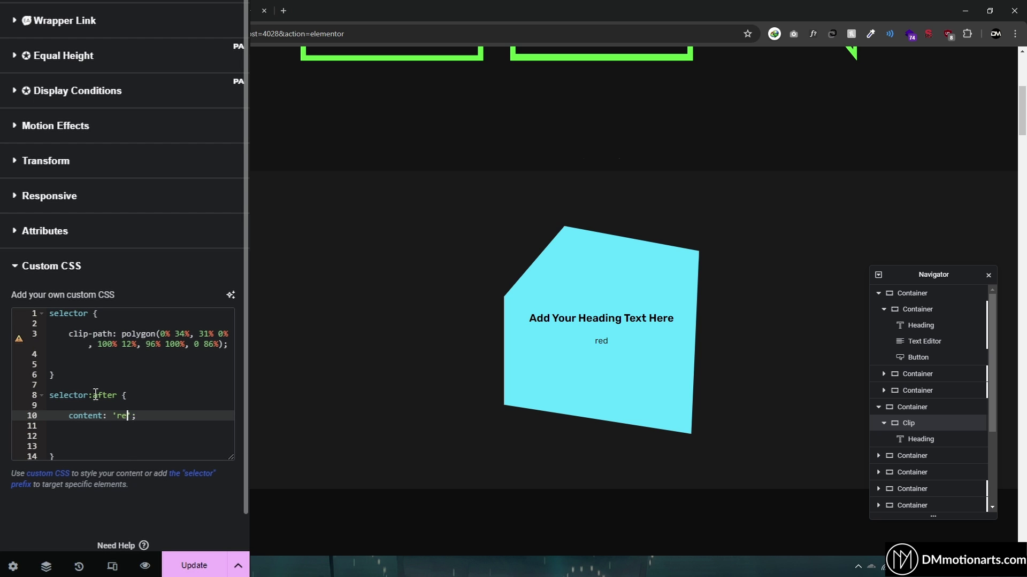
Try the text red as the content value of the selector:after rule and clear it again.
key("BackSpace")
key("BackSpace")
key("BackSpace")
key("BackSpace")
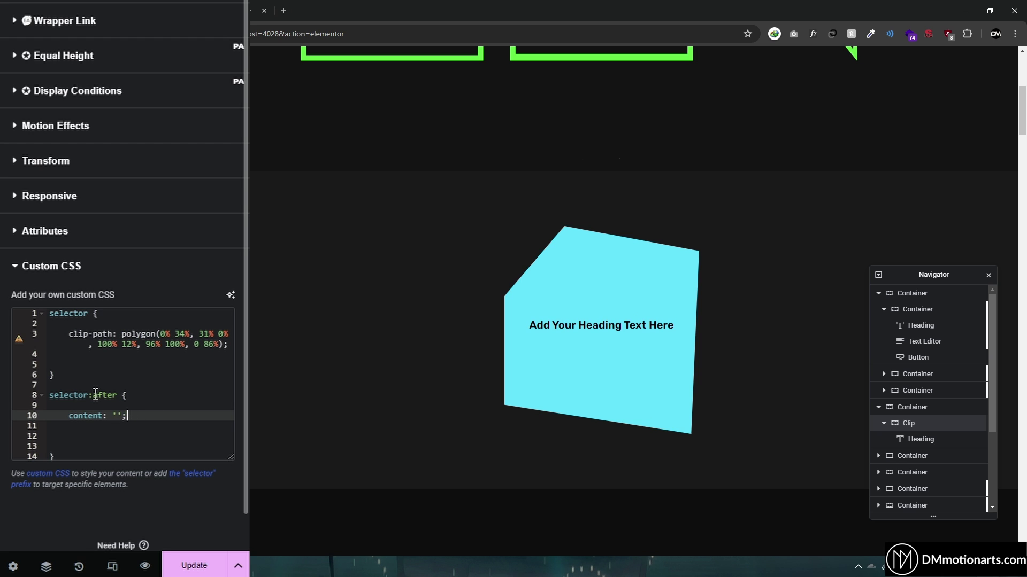
Add background: red; below the content declaration in the selector:after rule.
key("End")
key("Return")
type("background: red;")
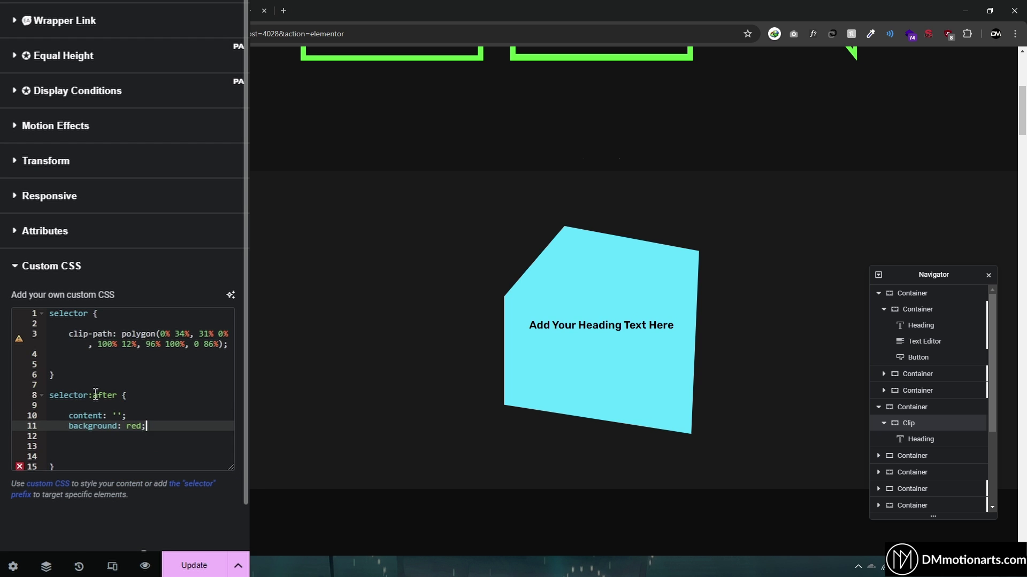
key("Return")
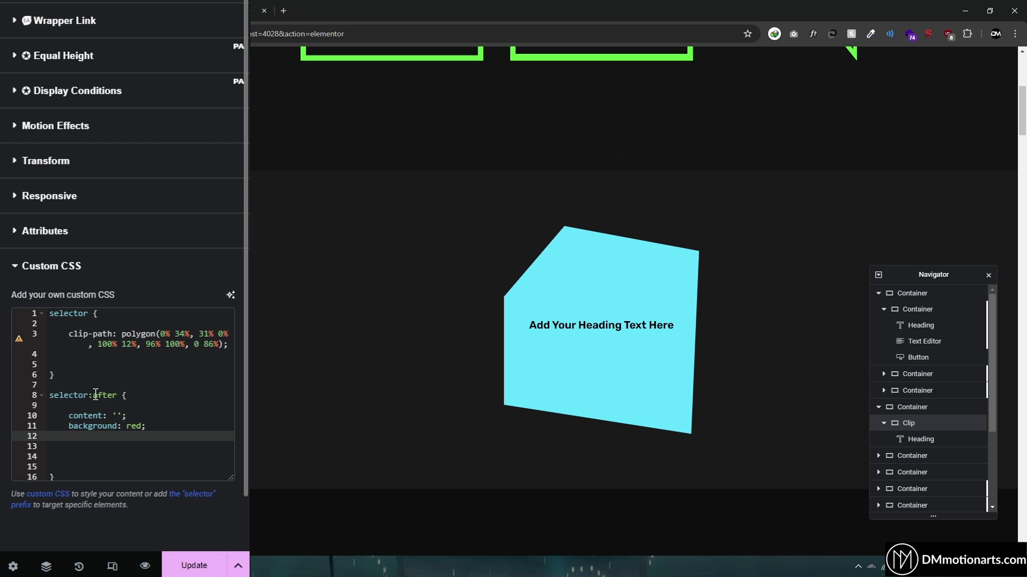
Test the word red between the content quotes once more and delete it.
key("Up")
key("Up")
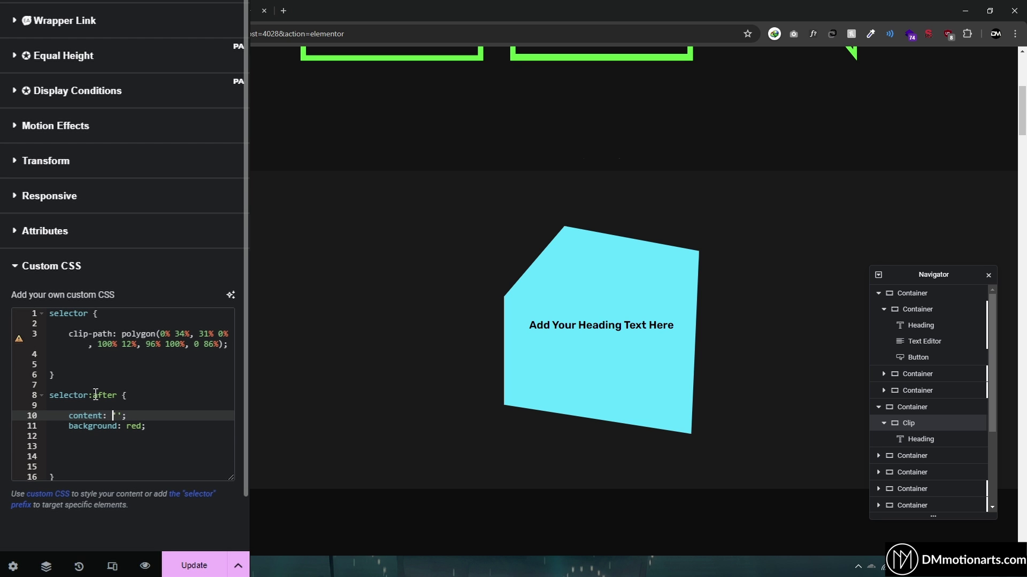
key("Right")
type("red")
key("BackSpace")
key("BackSpace")
key("BackSpace")
key("Down")
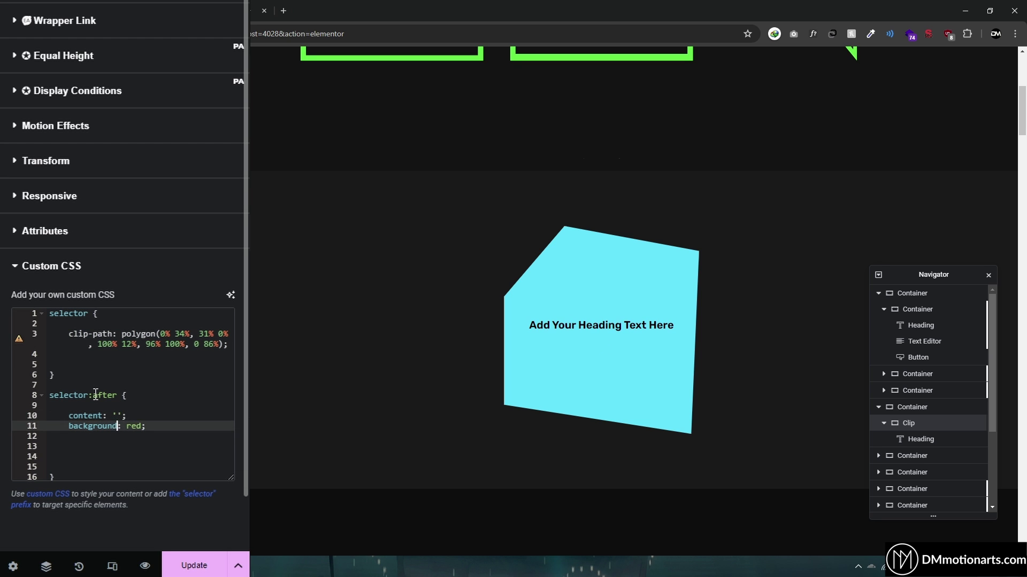
Add height: 100%;, width: 100%; and position: absolute; below the background declaration in the selector:after rule.
key("Down")
type("height: ")
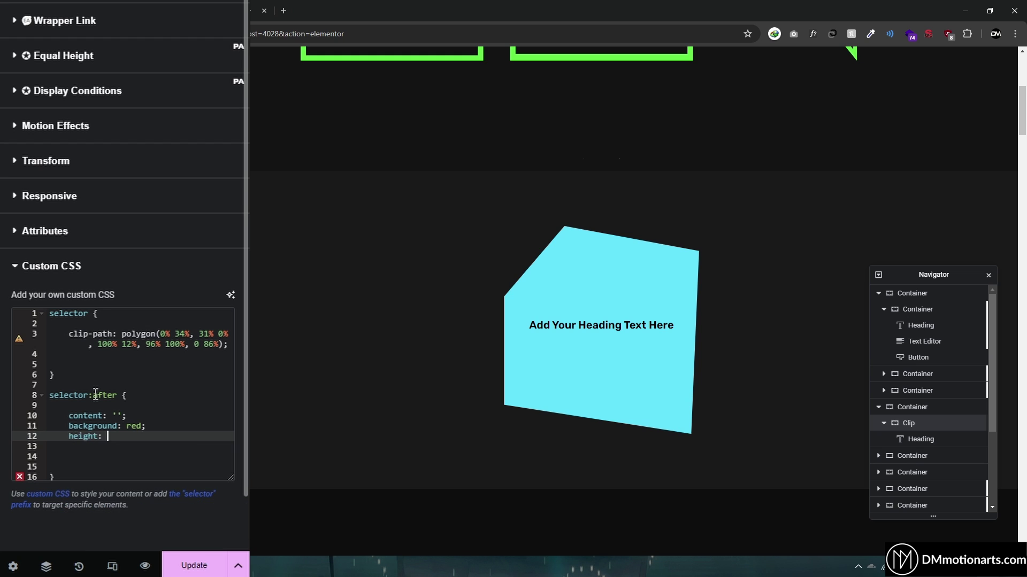
type("100%;")
key("Return")
type("width: 100%;")
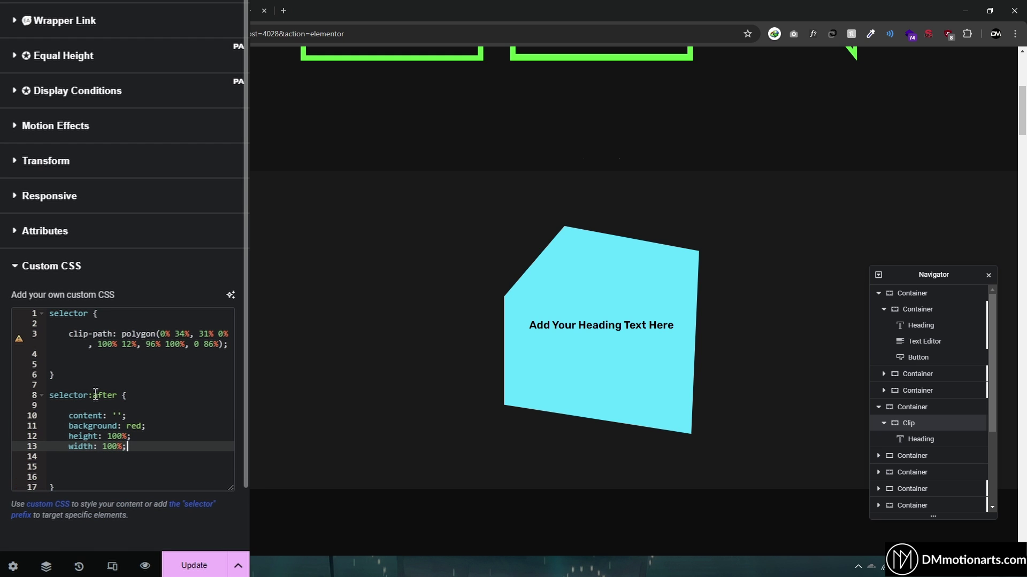
key("Return")
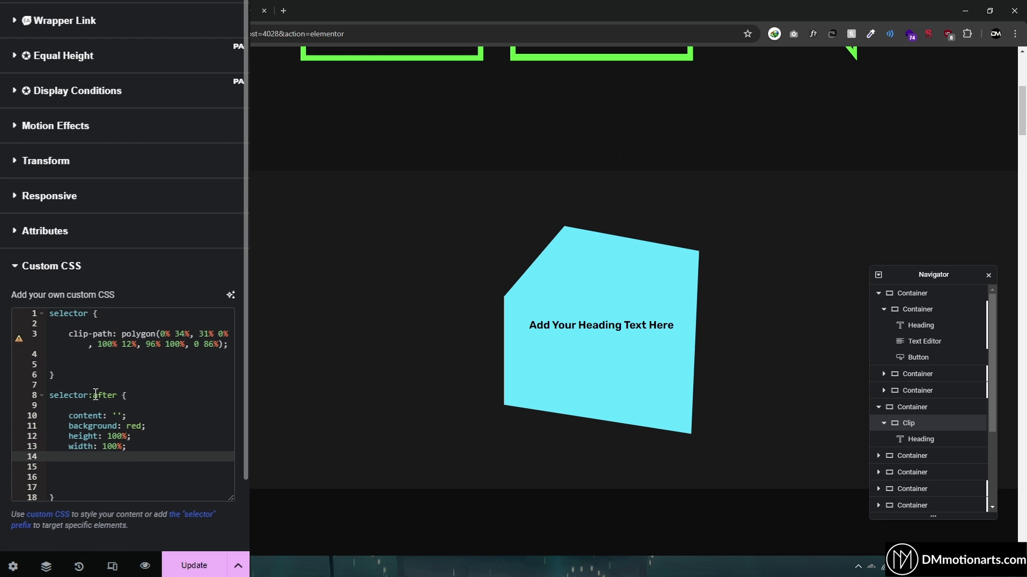
type("position: abs")
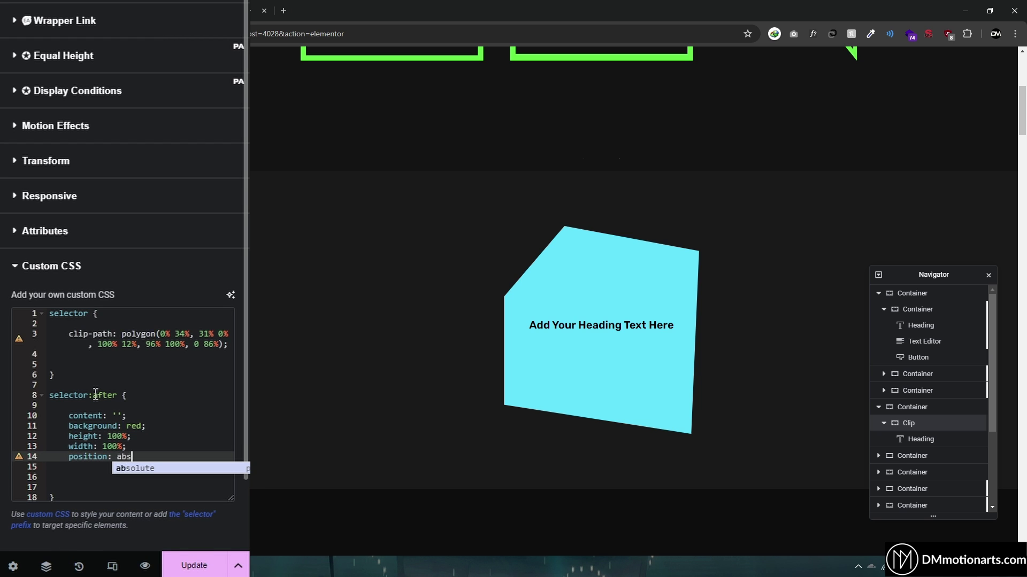
key("Return")
type(";")
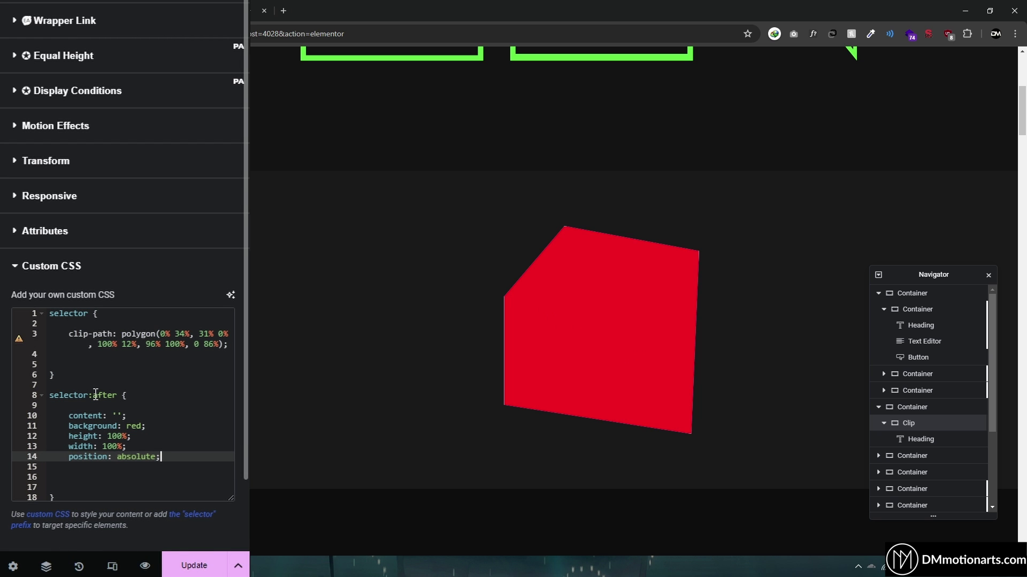
key("Return")
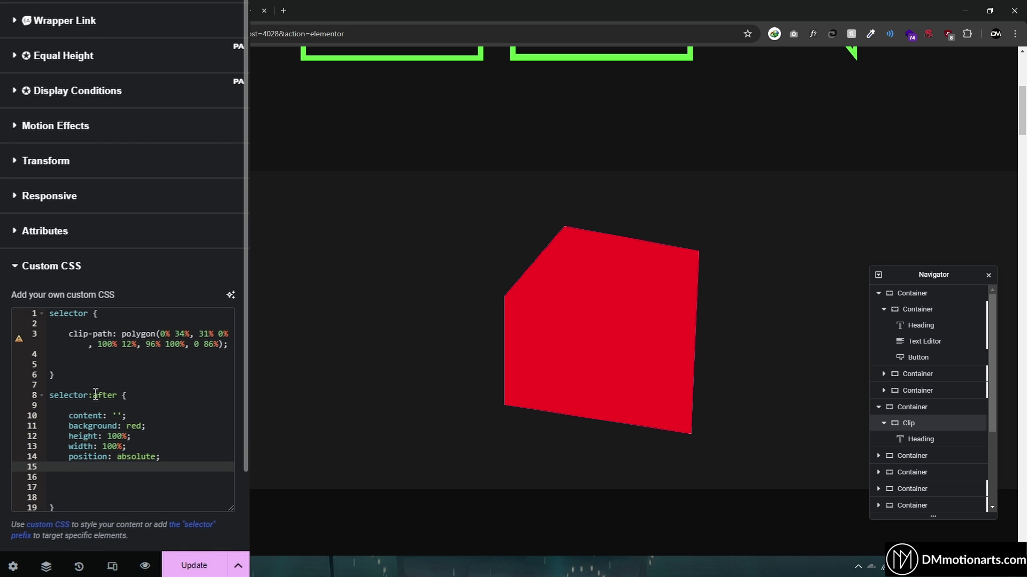
Add left: 0; and top:0; to the selector:after rule and remove a spare blank line above its closing brace.
type("left: 0;")
key("Return")
type("top:0;")
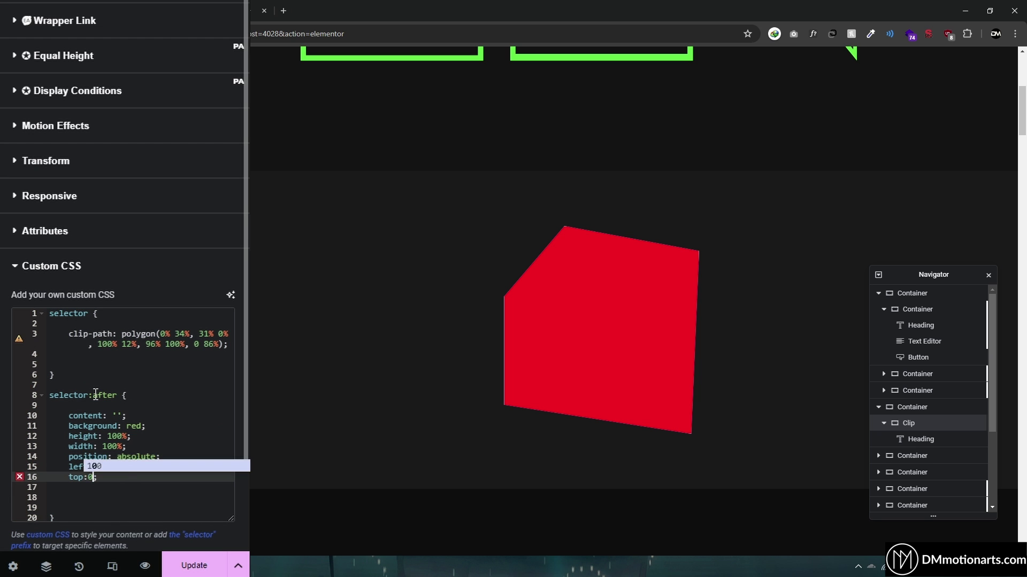
key("Right")
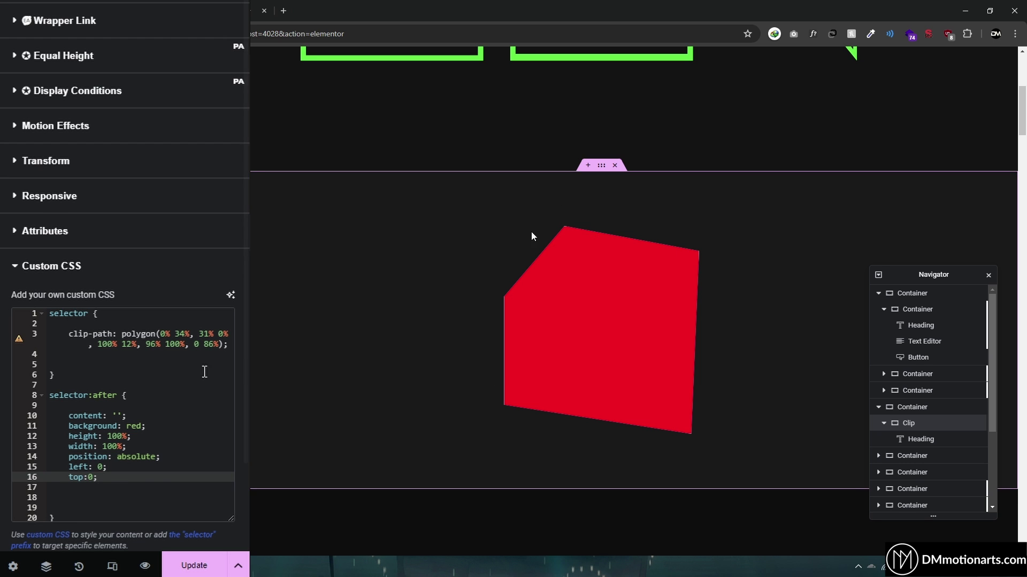
scroll(191, 421, "down", 2)
left_click(51, 394)
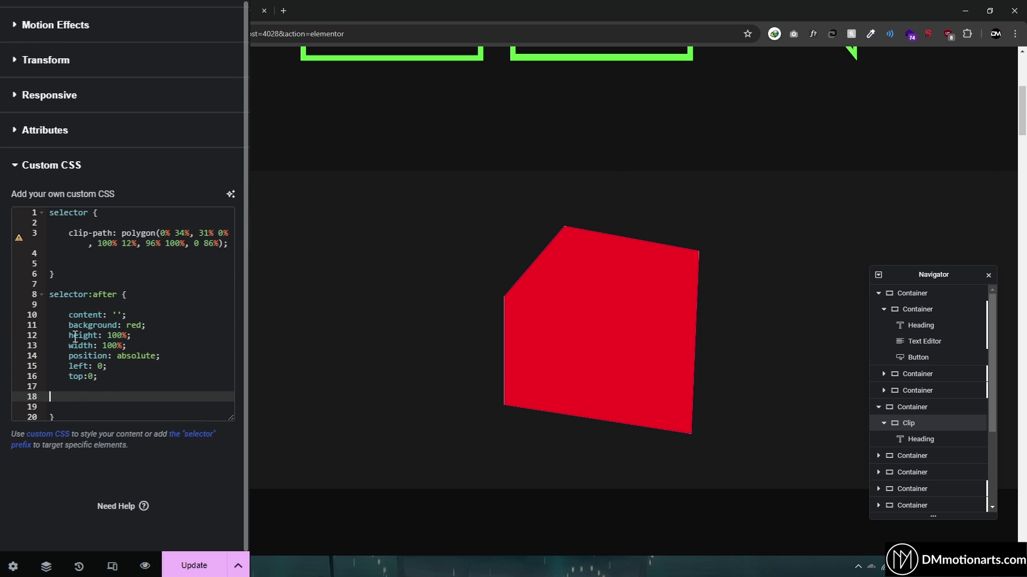
key("Delete")
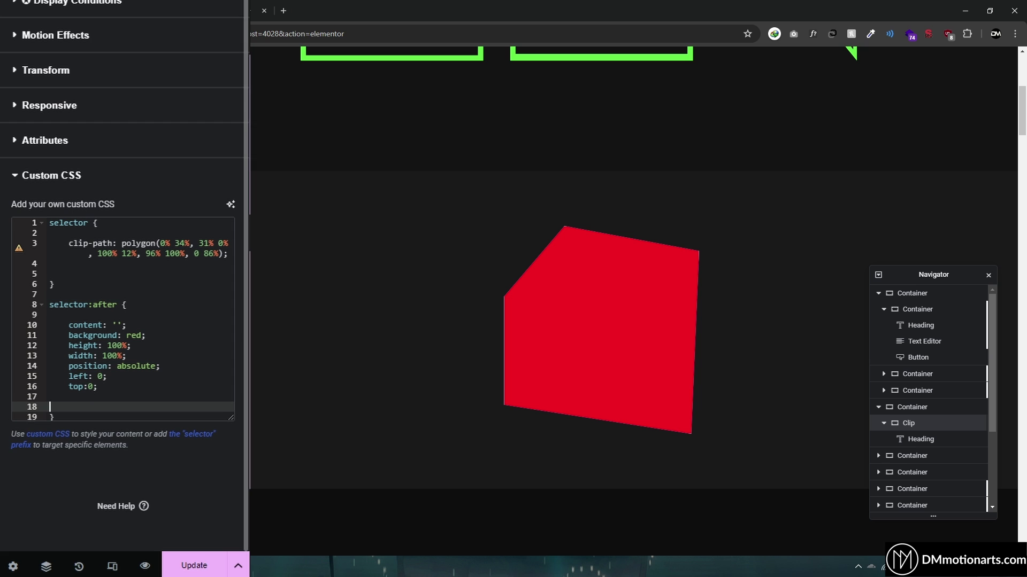
Look at the green-bordered sample cards and examine the height calc(100% - 20px) line in the Notepad code.
scroll(342, 333, "up", 5)
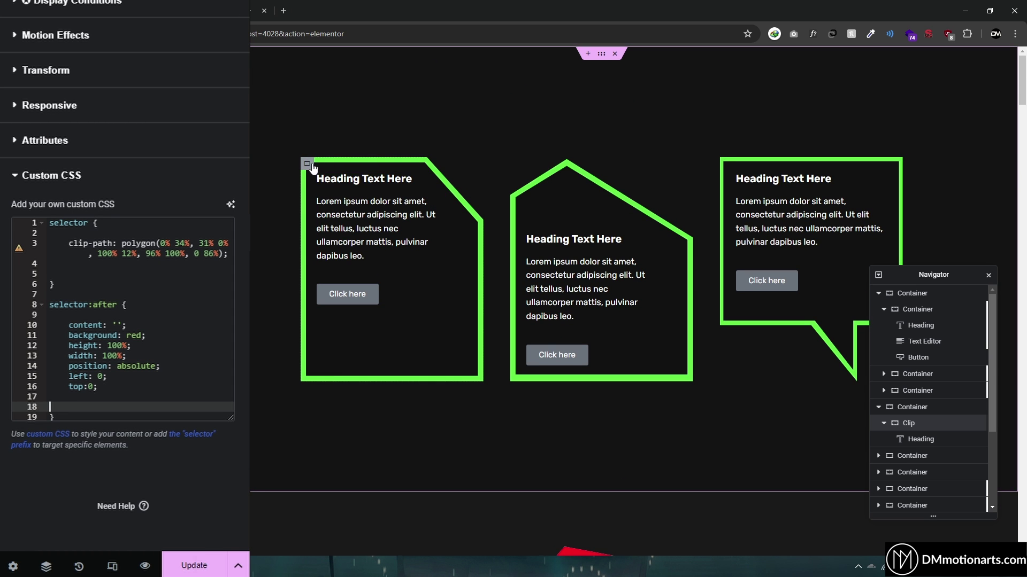
key("alt+Tab")
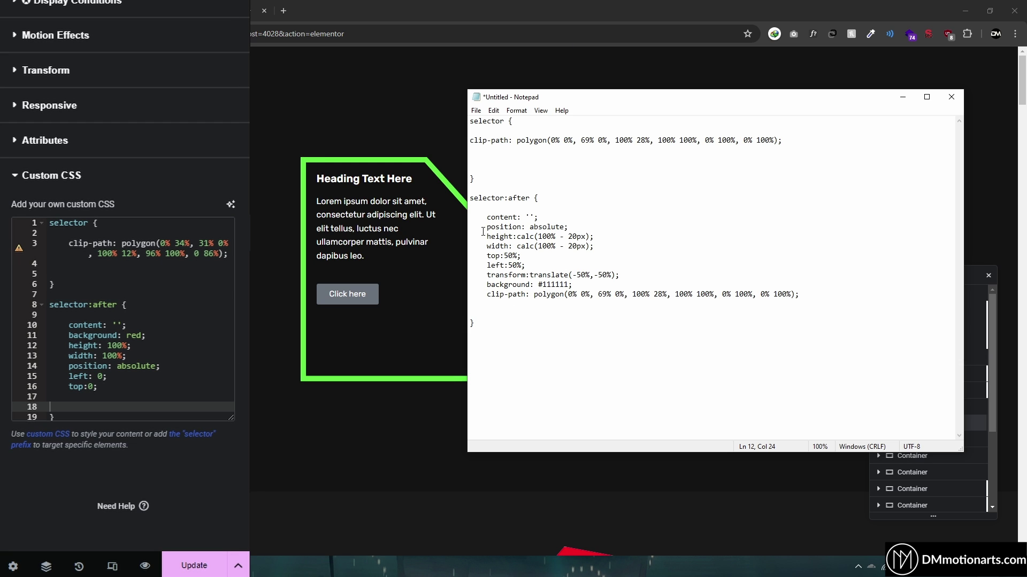
left_click_drag(517, 236, 604, 238)
left_click(605, 237)
double_click(586, 238)
left_click(587, 237)
scroll(311, 240, "down", 4)
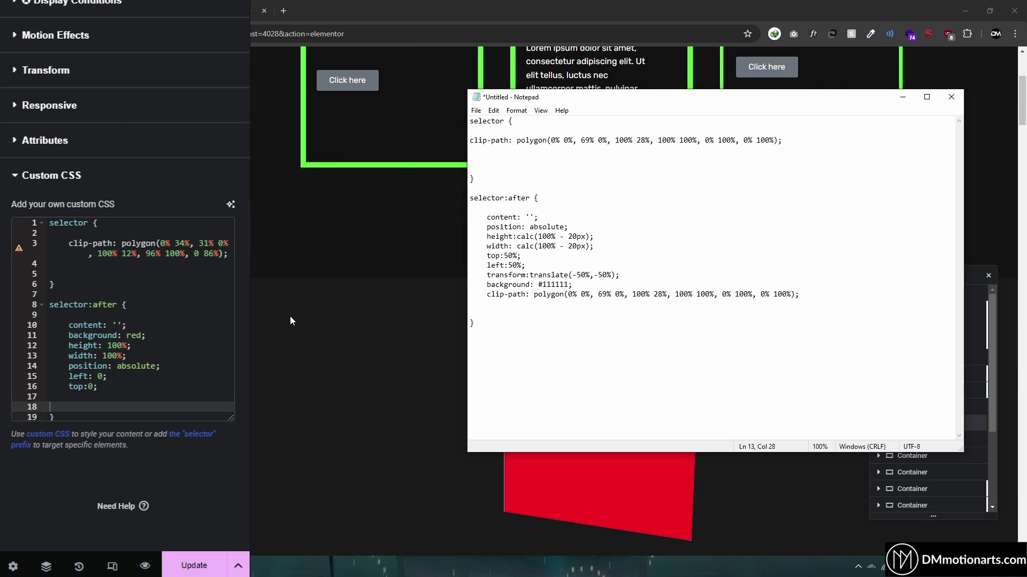
Replace the height and width declarations in the selector:after rule with the calc(100% - 20px) lines from Notepad.
left_click(147, 336)
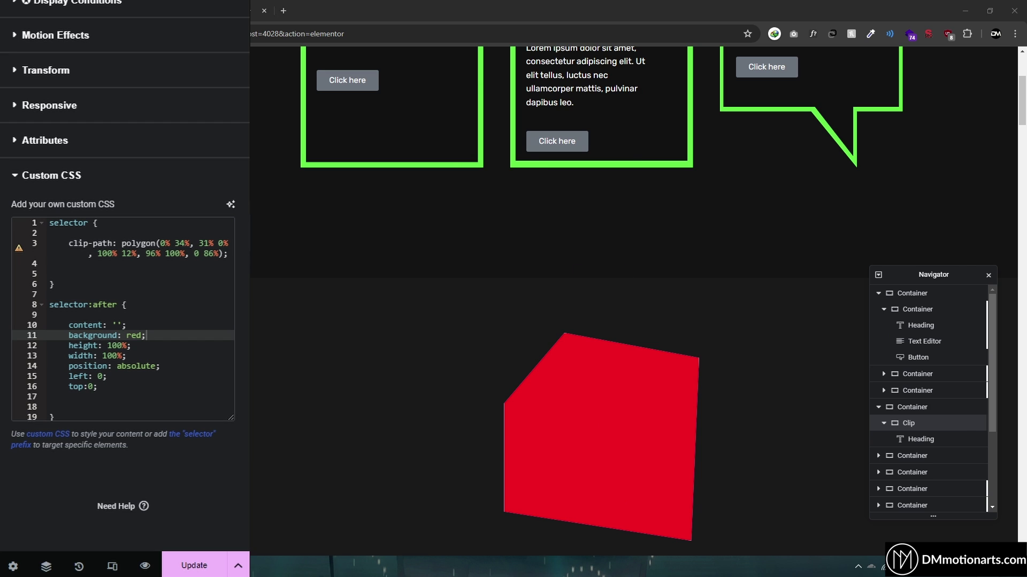
key("alt+Tab")
left_click(538, 238)
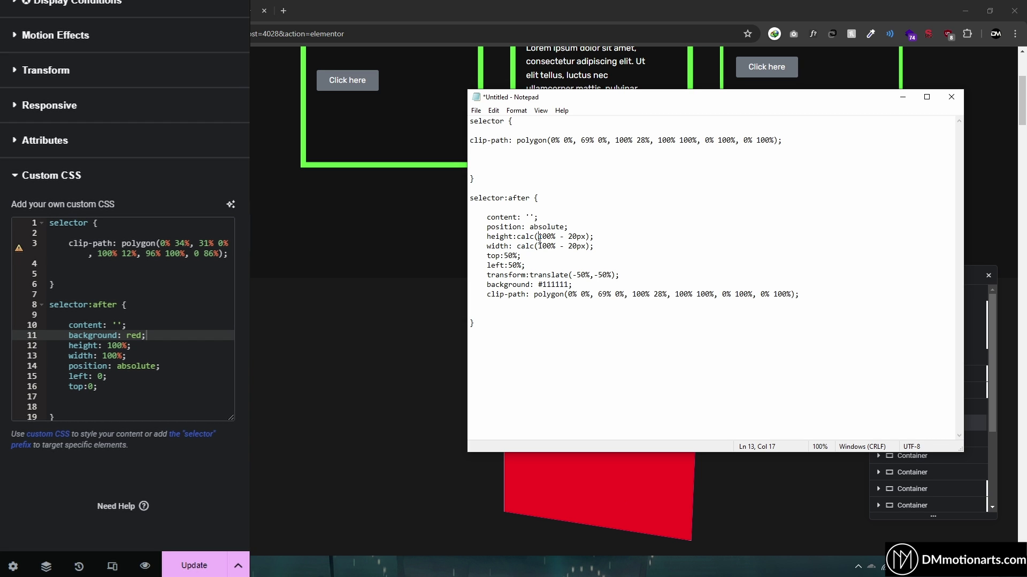
left_click_drag(485, 238, 595, 247)
key("ctrl+c")
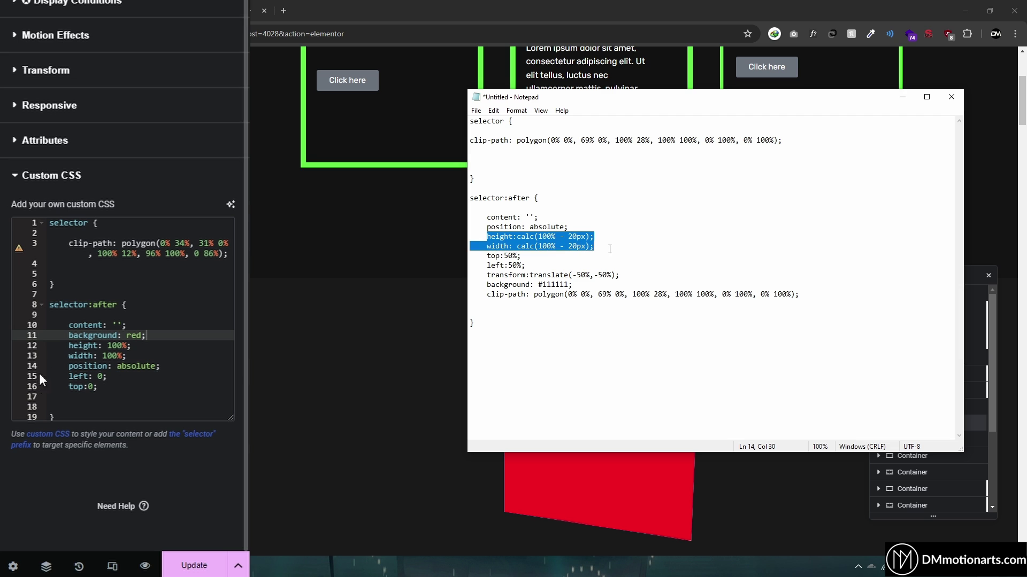
left_click(65, 356)
left_click_drag(64, 346, 153, 356)
key("ctrl+v")
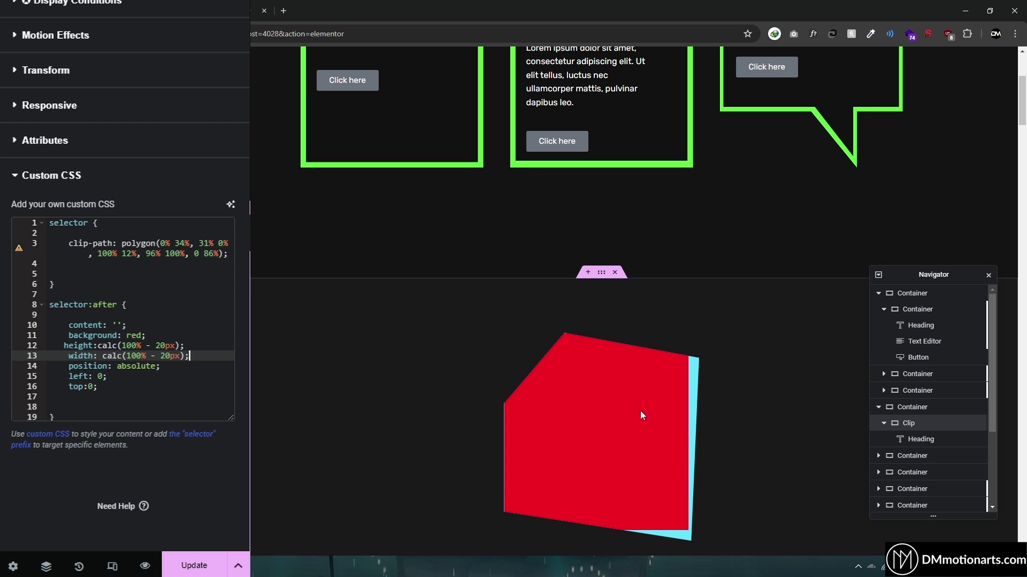
Replace the left and top declarations with top:50%, left:50% and transform:translate(-50%,-50%) copied from Notepad.
key("alt+Tab")
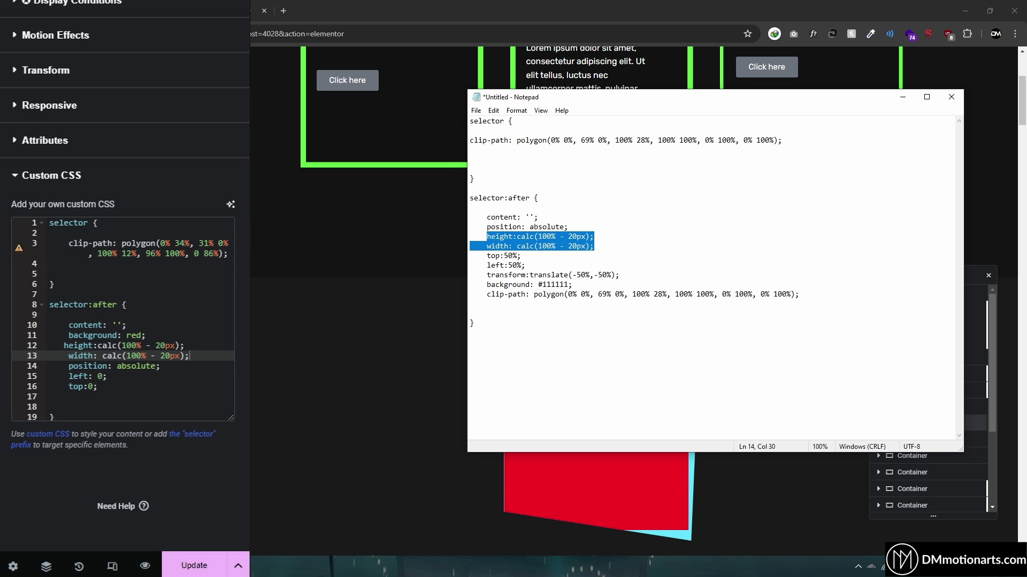
left_click(538, 207)
left_click_drag(487, 257, 619, 276)
key("ctrl+c")
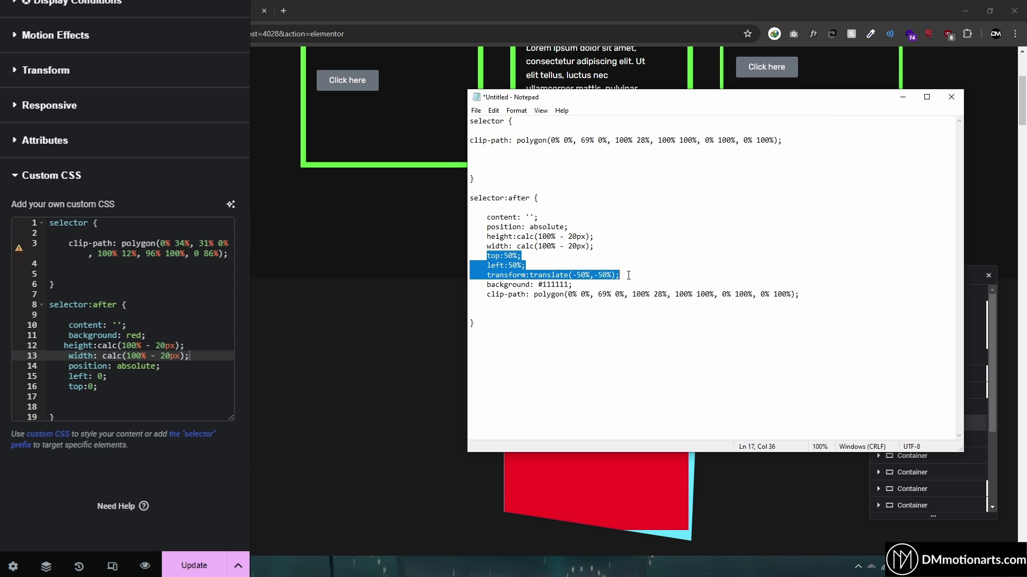
left_click(73, 377)
left_click_drag(72, 376, 109, 387)
key("ctrl+v")
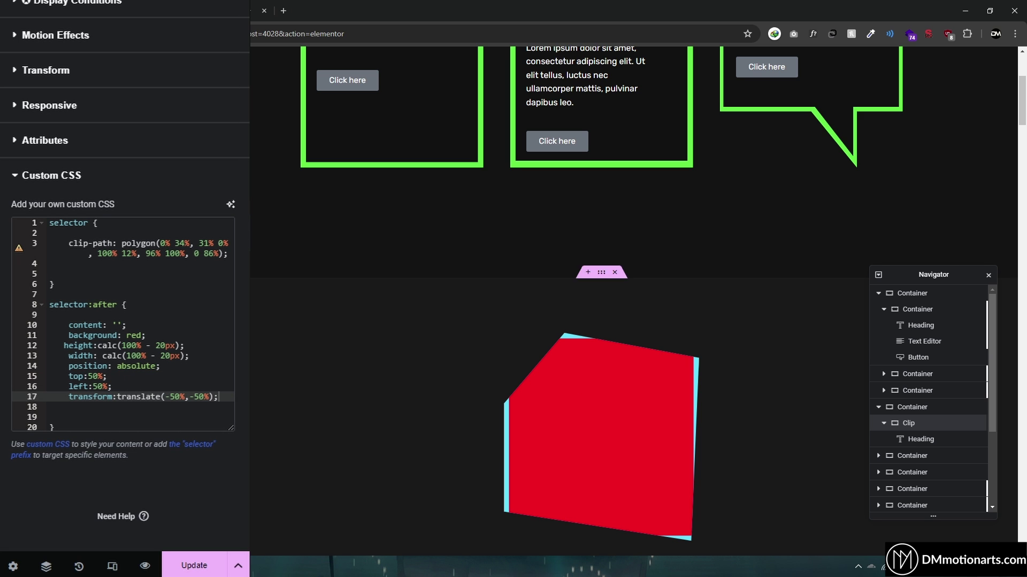
Review the top, left and transform lines in Notepad and inspect the centred red overlay in the Clip container.
key("alt+Tab")
left_click(517, 284)
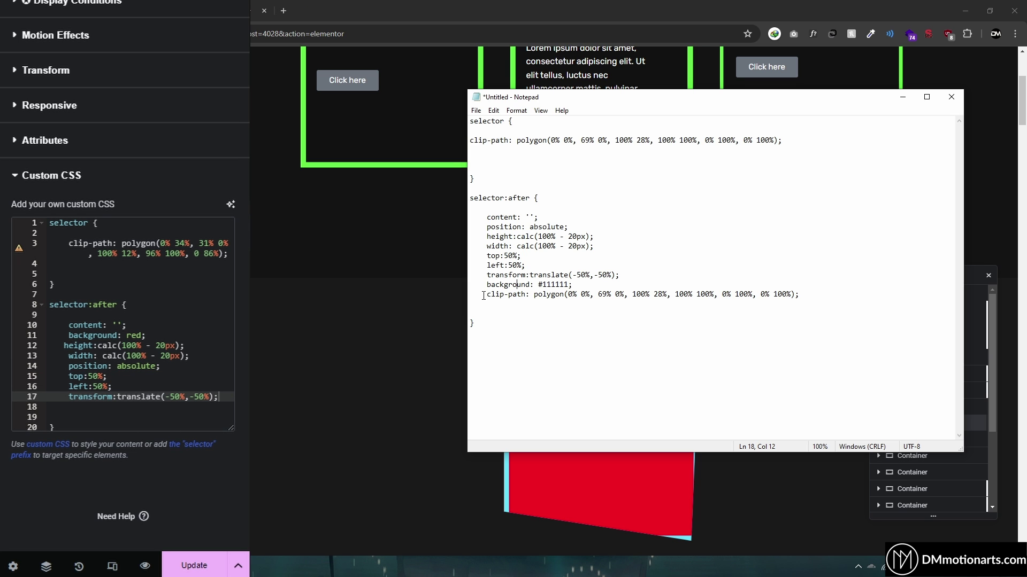
left_click(516, 256)
left_click_drag(487, 257, 620, 275)
left_click(620, 275)
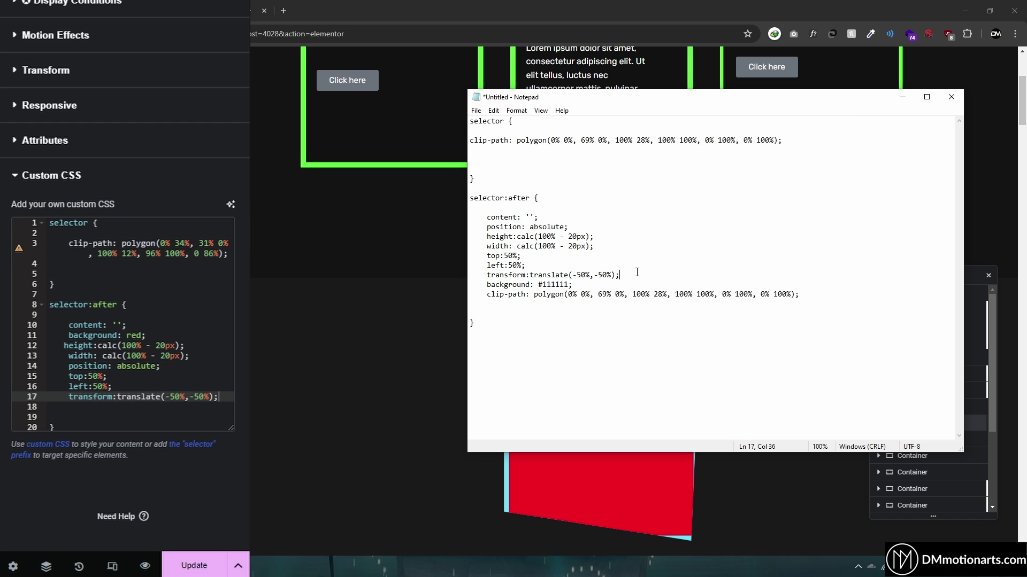
left_click(79, 312)
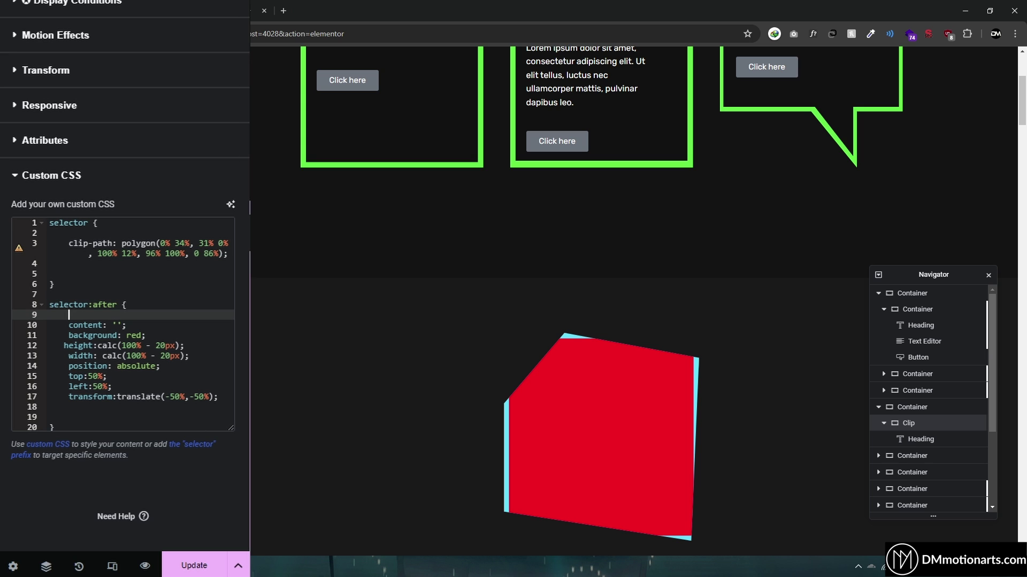
scroll(569, 394, "down", 1)
scroll(569, 394, "down", 1)
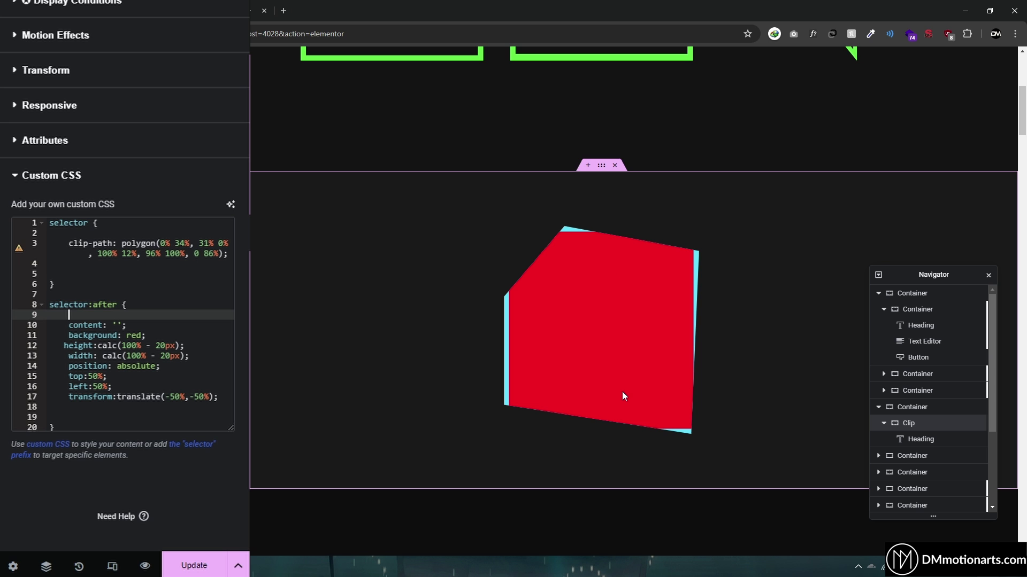
Open the custom CSS of the first green-bordered card container and examine its clip-path and selector:after rules.
scroll(557, 361, "up", 6)
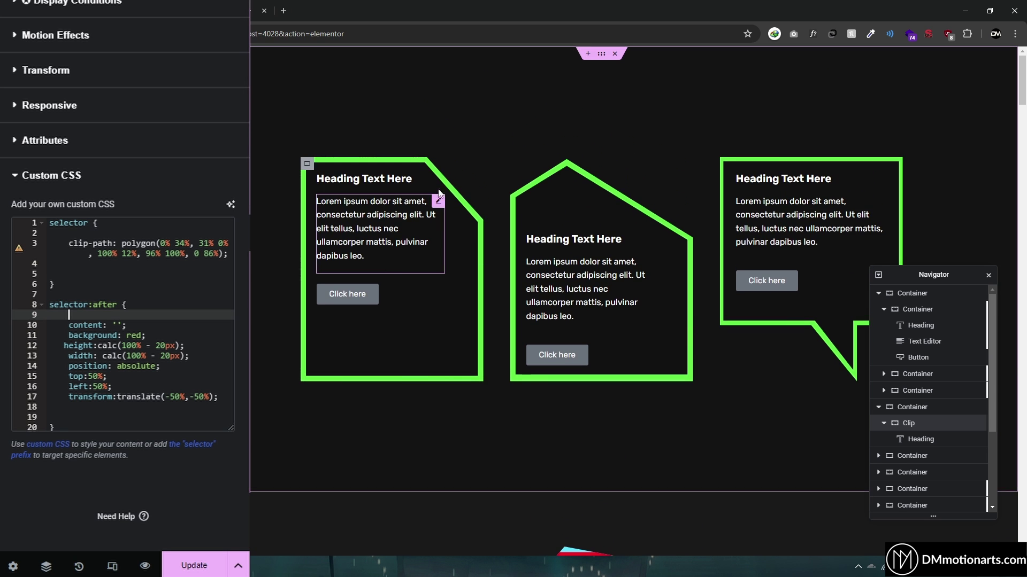
left_click(307, 163)
scroll(64, 435, "down", 5)
left_click(64, 443)
scroll(112, 306, "down", 6)
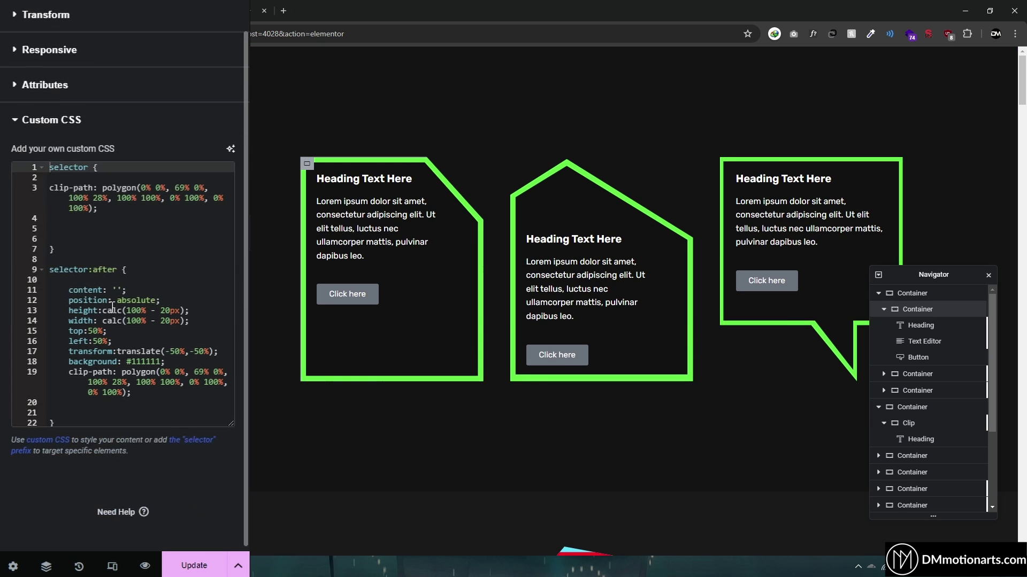
left_click(122, 407)
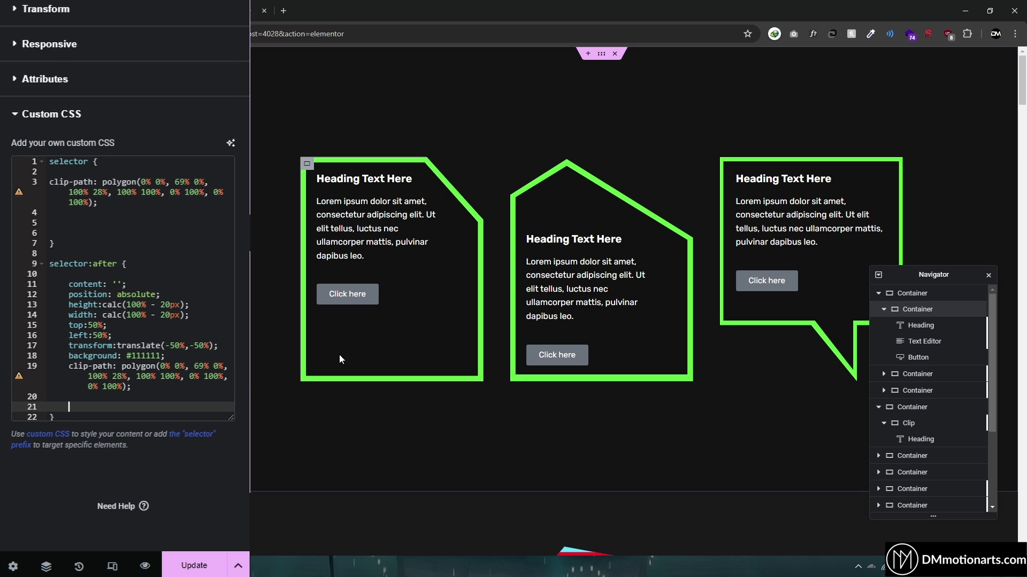
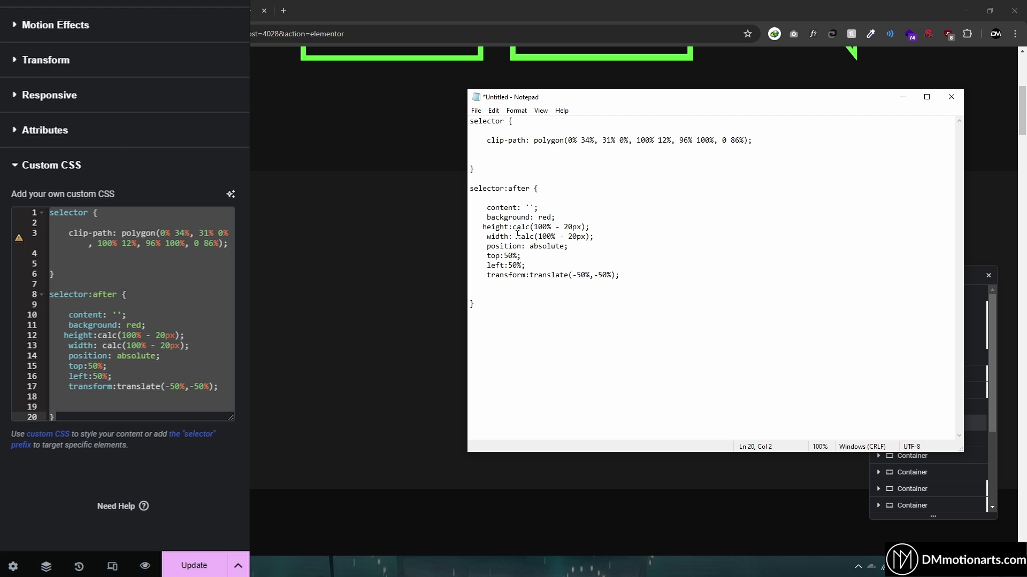
Set both height and width to 100% in the selector:after rule in Notepad.
left_click_drag(513, 226, 594, 227)
type("100")
left_click_drag(518, 236, 595, 236)
type("1")
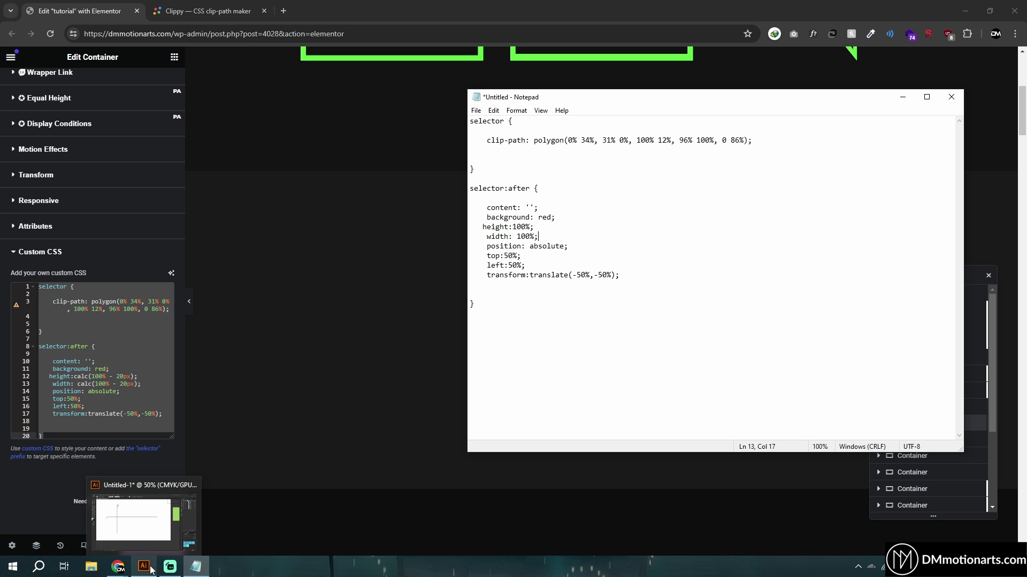
Switch to Illustrator and draw a rectangle about 618 × 368 px extending down and right from the intersection of the X and Y axes.
left_click(151, 569)
scroll(431, 237, "down", 1)
scroll(438, 236, "down", 1, "alt")
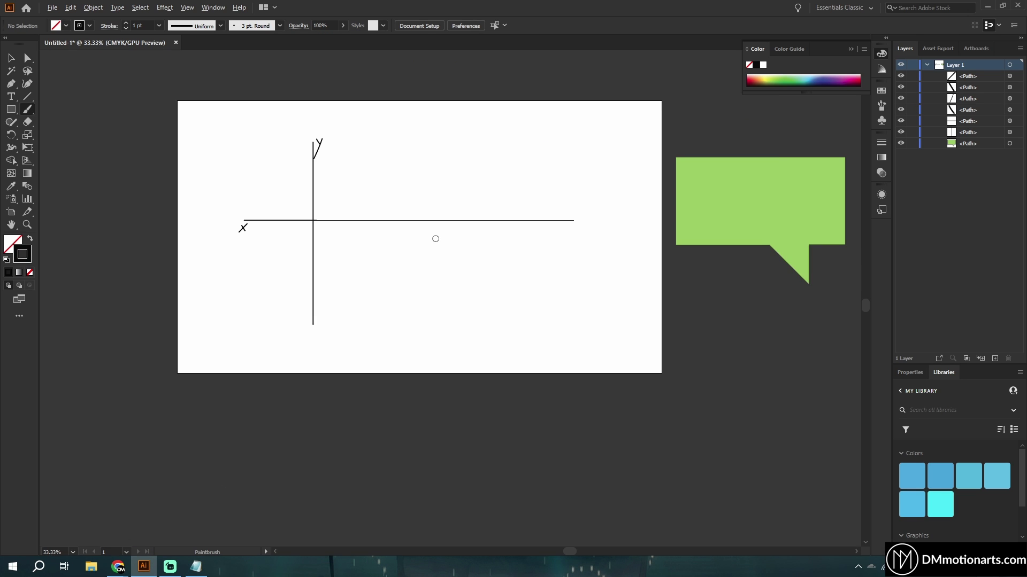
scroll(438, 236, "up", 1, "alt")
left_click_drag(455, 243, 426, 290)
scroll(450, 284, "down", 1, "alt")
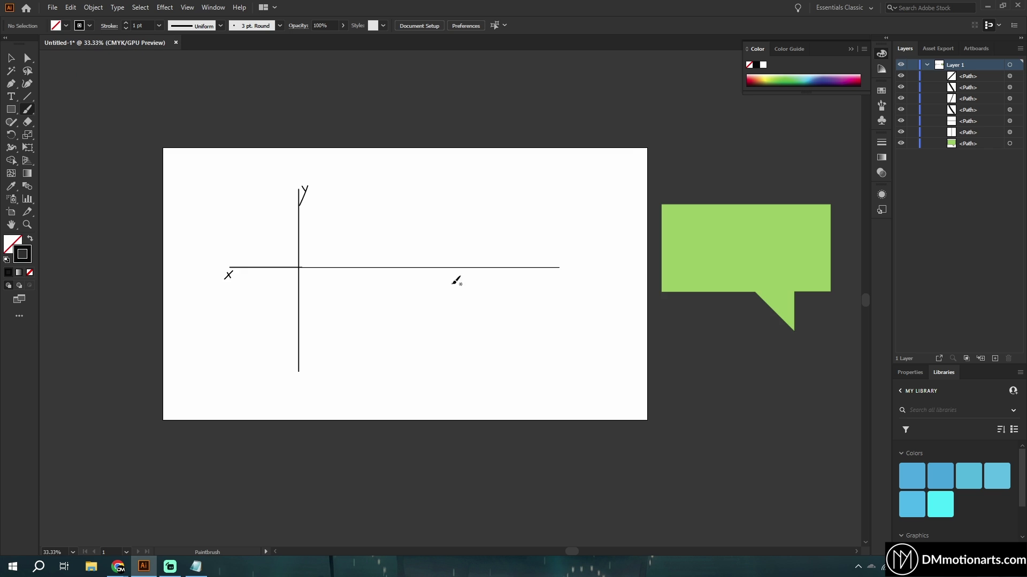
left_click_drag(497, 288, 465, 290)
scroll(506, 294, "up", 1)
left_click_drag(538, 305, 524, 305)
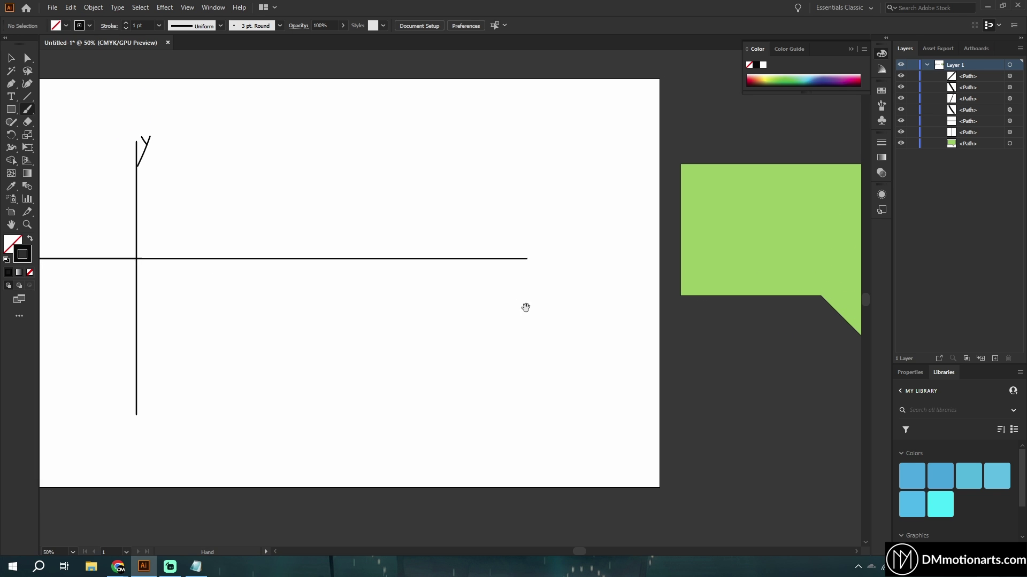
mouse_move(293, 284)
left_mouse_down()
mouse_move(392, 278)
mouse_move(427, 264)
left_mouse_up()
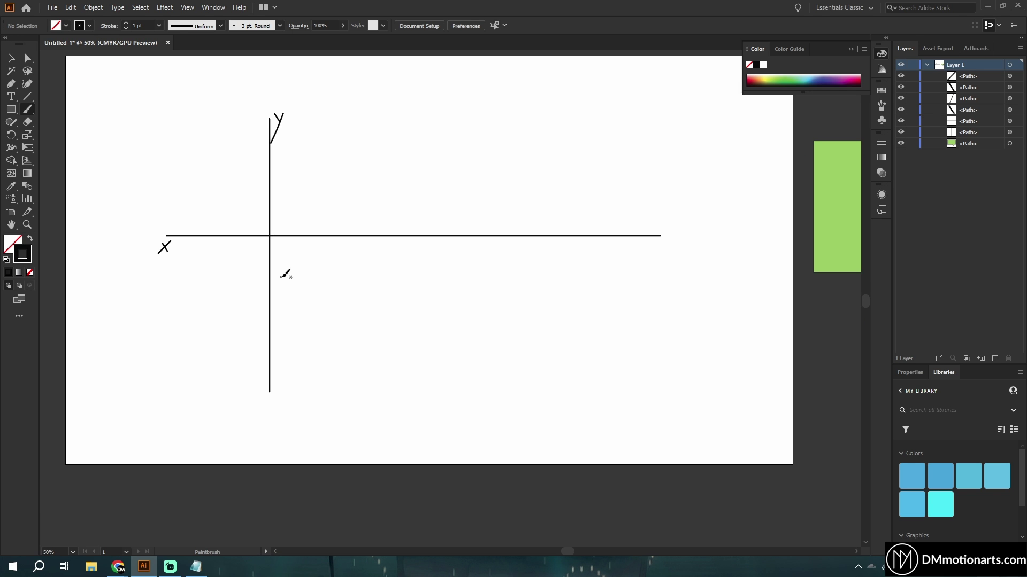
left_click(11, 109)
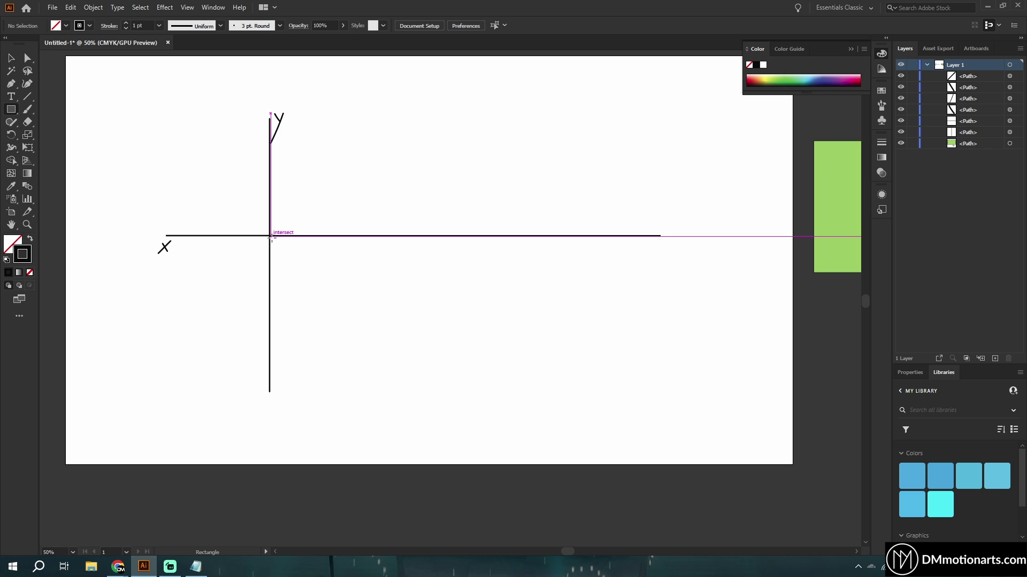
left_click_drag(269, 236, 504, 376)
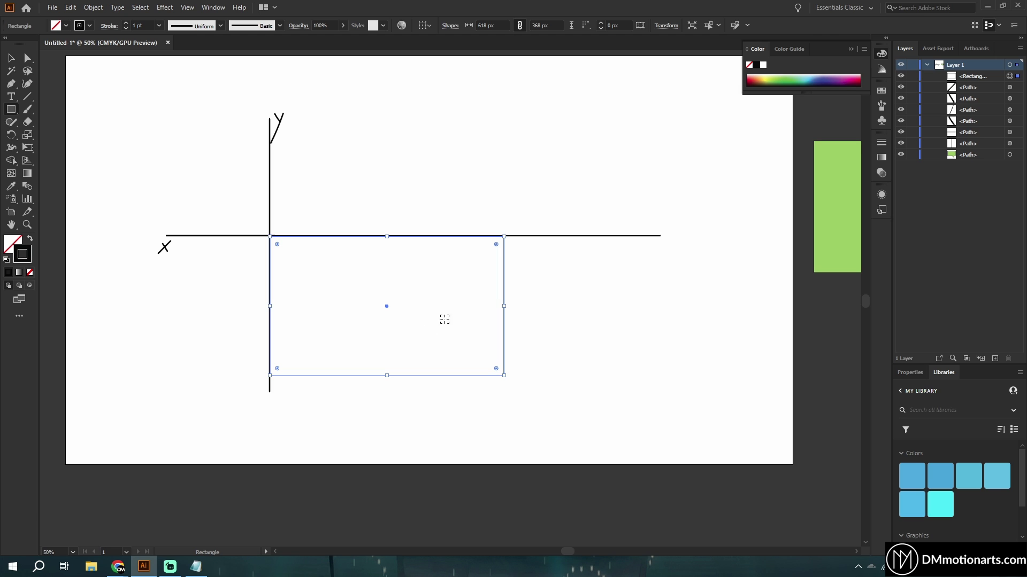
scroll(444, 319, "up", 1)
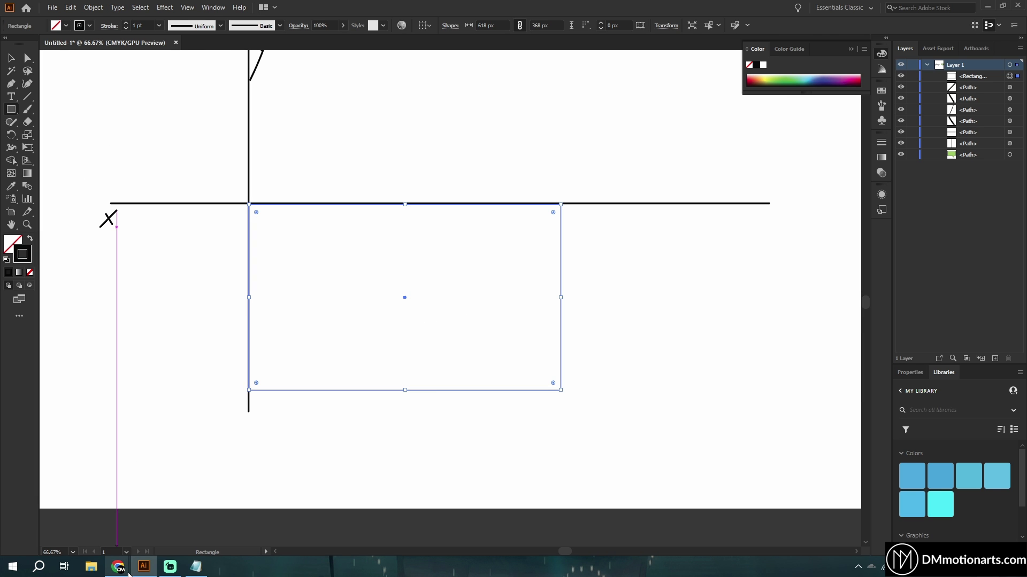
Switch to Chrome and examine the red Clip container shape on the Elementor page.
mouse_move(128, 574)
left_click(182, 522)
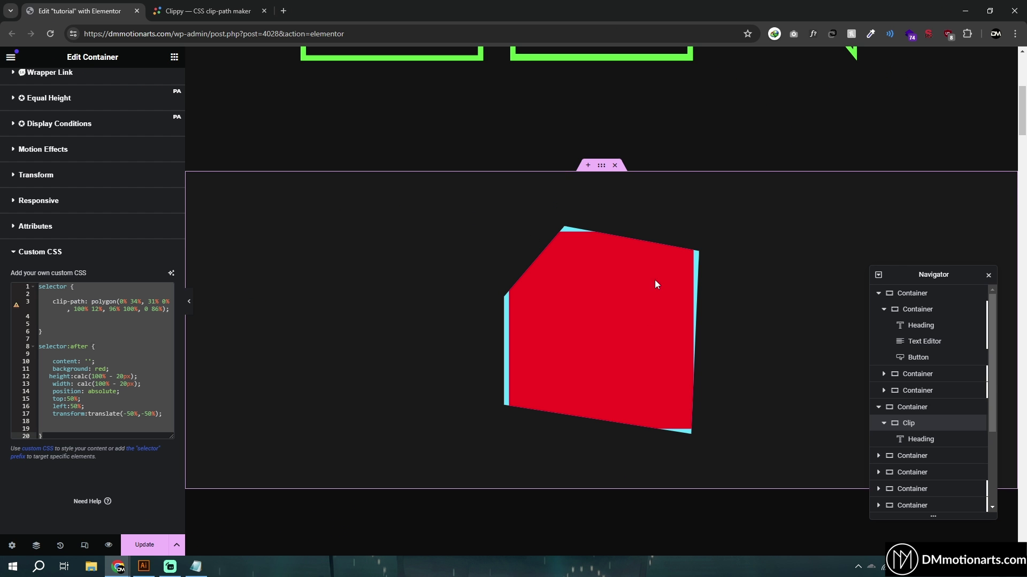
scroll(495, 298, "up", 5)
scroll(489, 424, "down", 9)
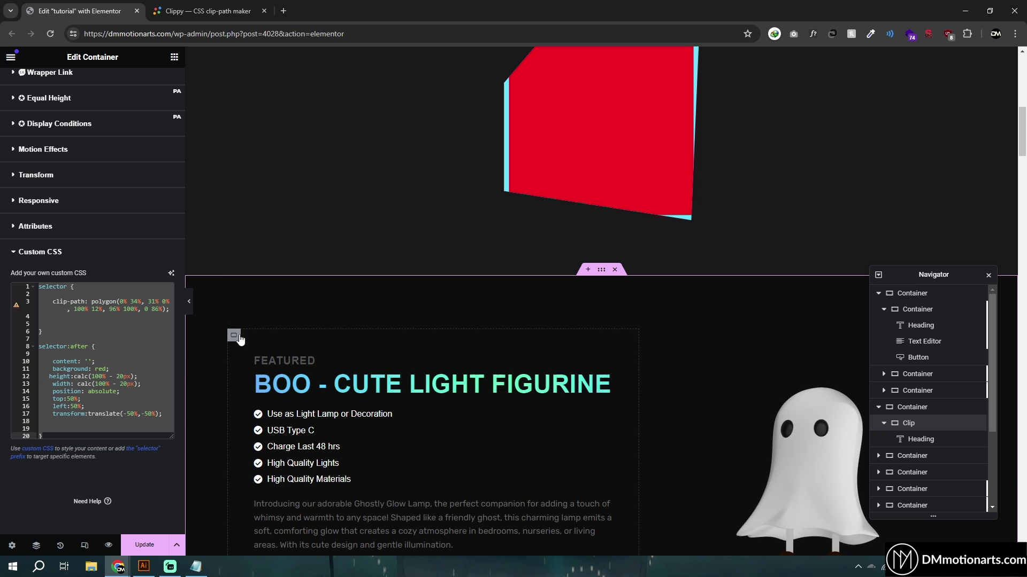
scroll(307, 332, "up", 2)
Switch back to Illustrator and activate the Paintbrush tool for annotating the rectangle.
mouse_move(143, 566)
left_click(174, 521)
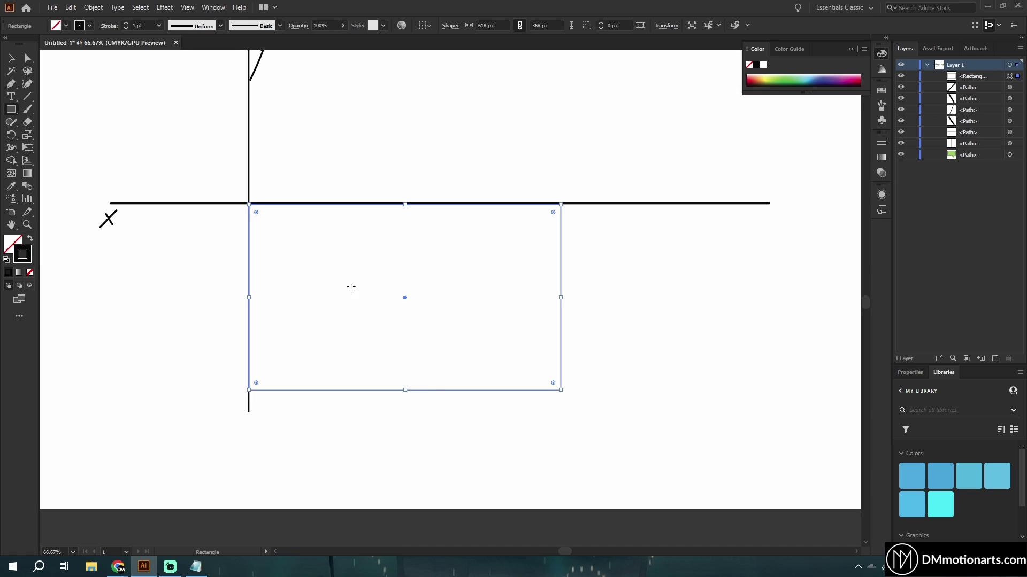
left_click(27, 110)
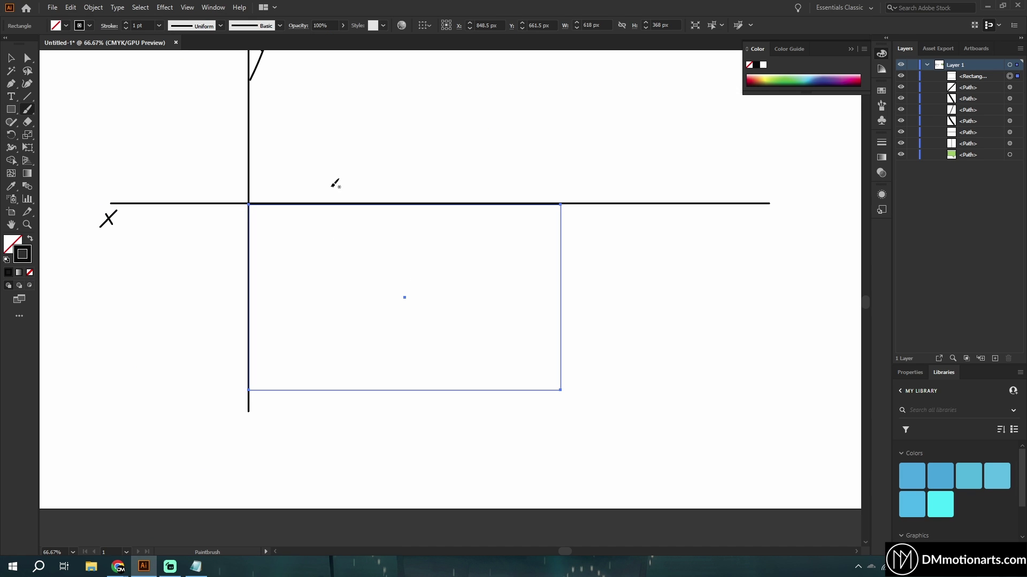
key("ctrl+minus")
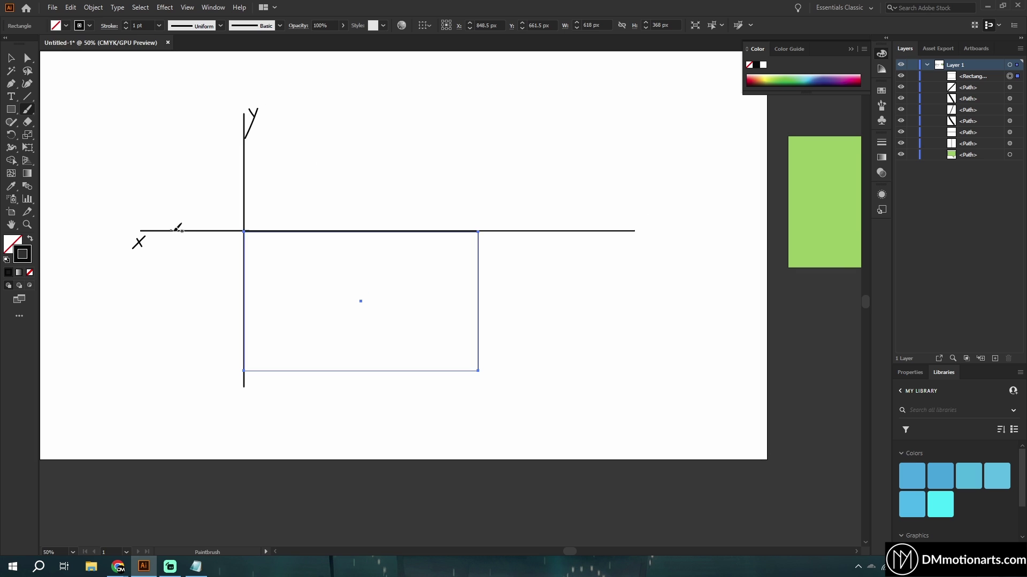
mouse_move(509, 216)
left_mouse_down()
mouse_move(621, 212)
mouse_move(610, 204)
left_mouse_up()
key("ctrl+z")
left_click_drag(144, 222, 198, 220)
key("ctrl+z")
mouse_move(264, 202)
left_mouse_down()
mouse_move(264, 154)
mouse_move(291, 163)
left_mouse_up()
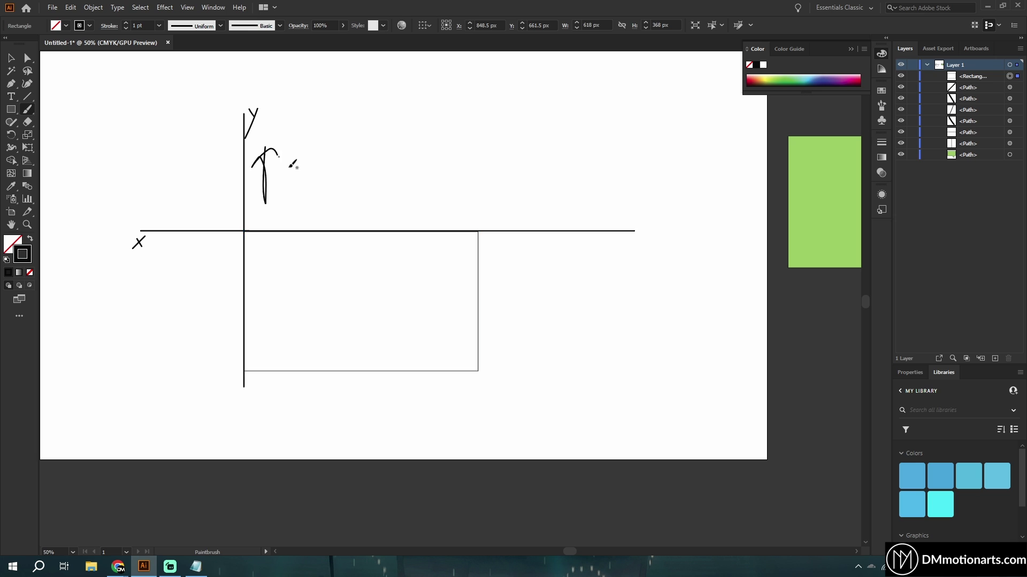
key("ctrl+z")
mouse_move(264, 210)
left_mouse_down()
mouse_move(259, 161)
mouse_move(272, 166)
left_mouse_up()
key("ctrl+z")
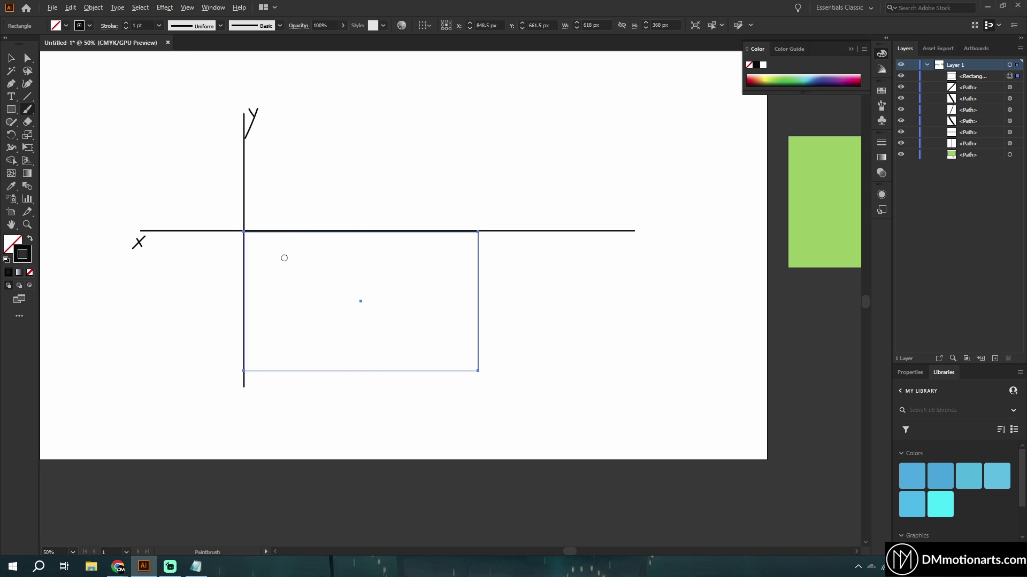
Paint the coordinate label (0,0) above the rectangle's upper-left corner.
scroll(285, 259, "up", 2)
left_click_drag(397, 276, 398, 247)
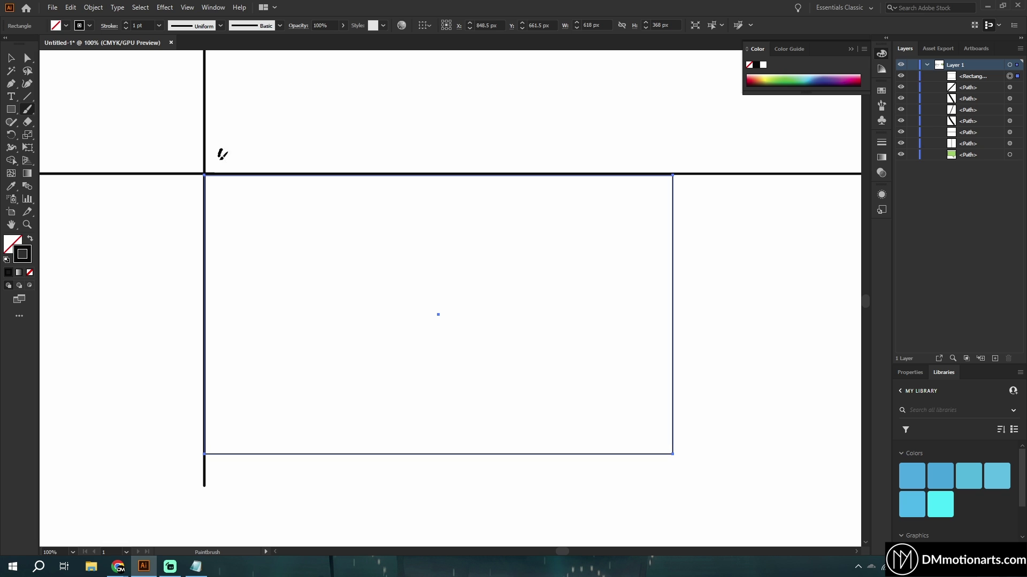
mouse_move(222, 150)
left_mouse_down()
mouse_move(230, 161)
mouse_move(244, 146)
left_mouse_up()
mouse_move(247, 143)
left_mouse_down()
mouse_move(246, 159)
mouse_move(217, 146)
mouse_move(205, 174)
left_mouse_up()
Paint the coordinate label (100,0) above the rectangle's upper-right corner.
scroll(200, 172, "down", 1)
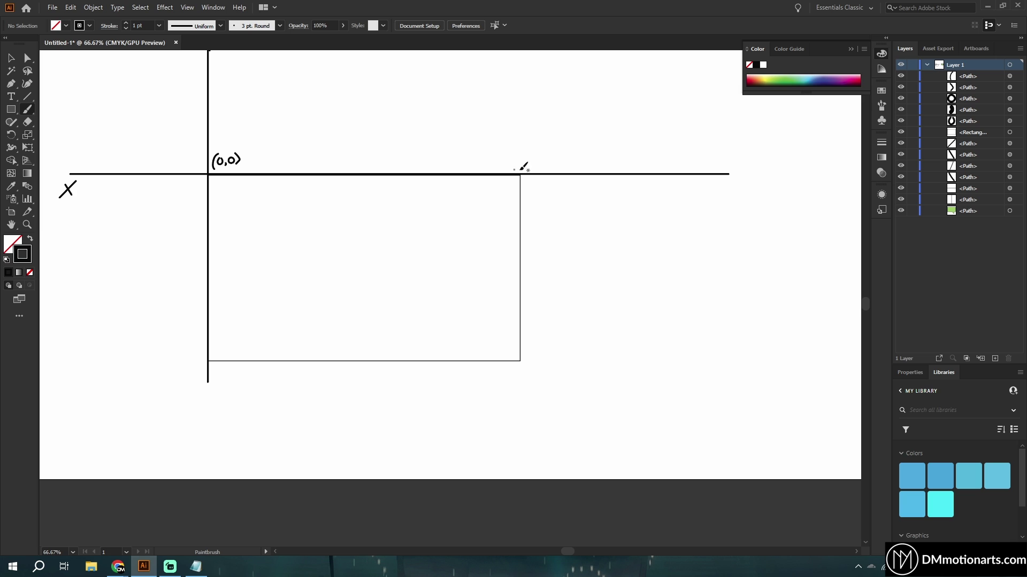
left_click_drag(582, 173, 567, 182)
key("ctrl+z")
mouse_move(527, 152)
left_mouse_down()
mouse_move(524, 166)
mouse_move(535, 155)
mouse_move(549, 167)
mouse_move(559, 156)
mouse_move(571, 168)
mouse_move(514, 170)
left_mouse_up()
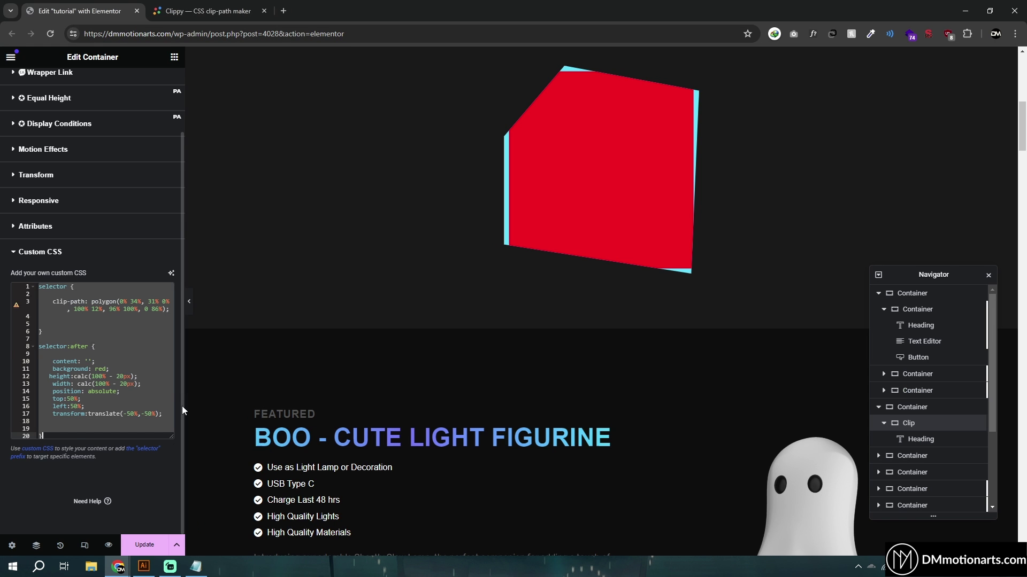
left_click(70, 346)
left_click_drag(53, 296, 170, 309)
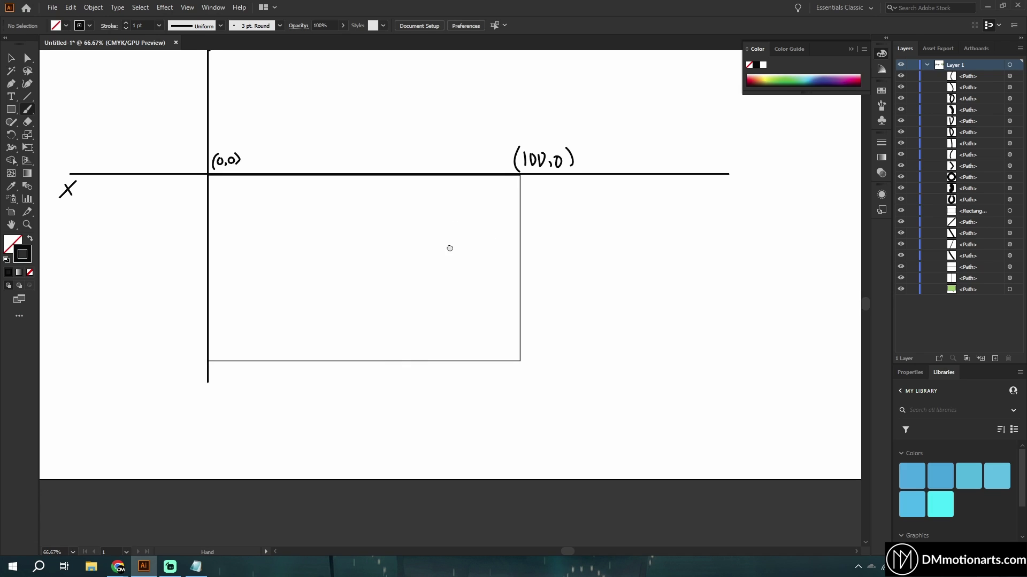
left_click_drag(450, 248, 457, 252)
left_click_drag(549, 156, 551, 155)
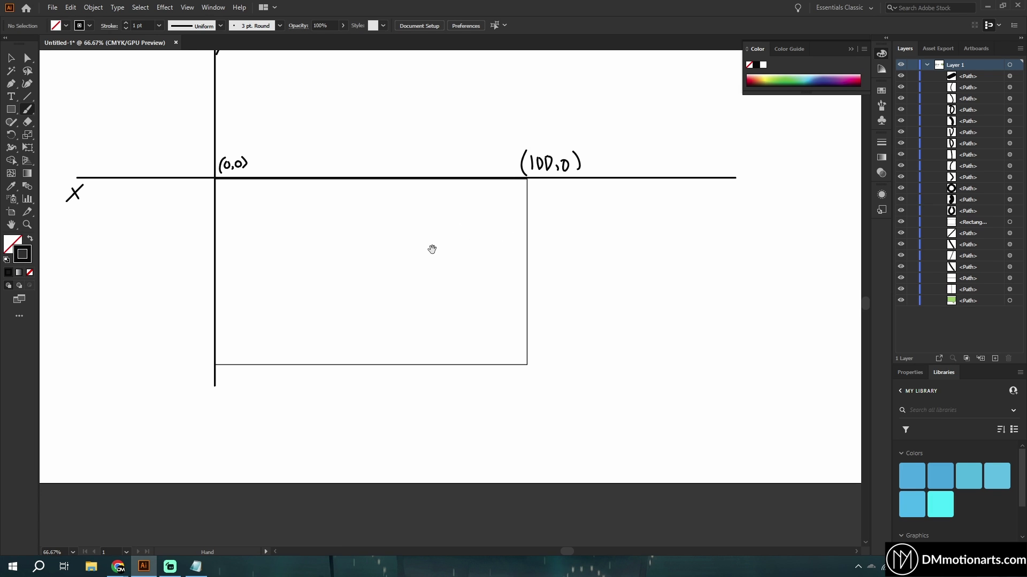
Paint a 0 below the rectangle's lower-left corner and undo the arrow painted beside it.
left_click_drag(432, 248, 464, 250)
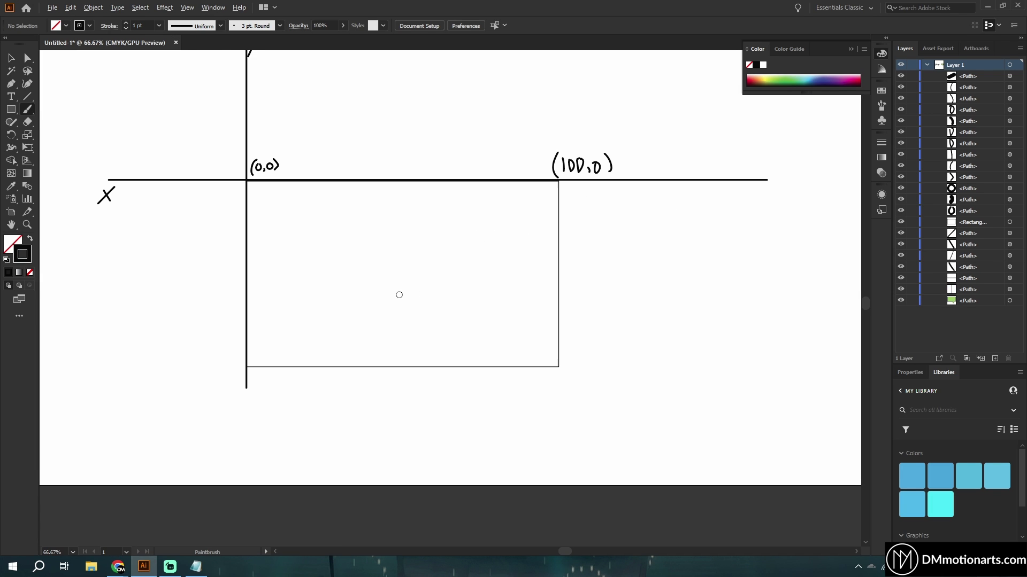
left_click_drag(432, 297, 434, 279)
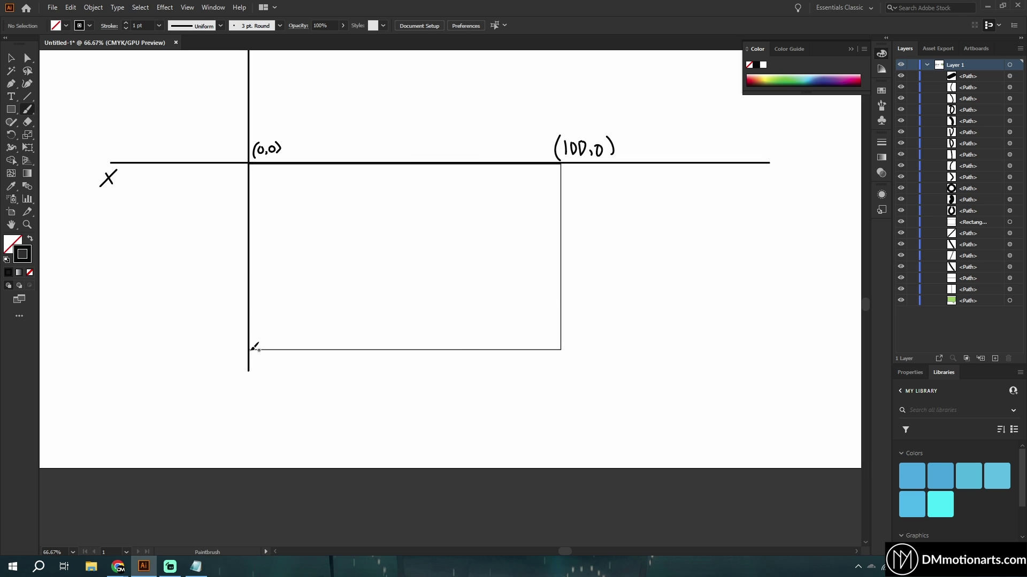
left_click_drag(267, 362, 366, 379)
mouse_move(348, 367)
left_mouse_down()
mouse_move(367, 379)
mouse_move(342, 391)
left_mouse_up()
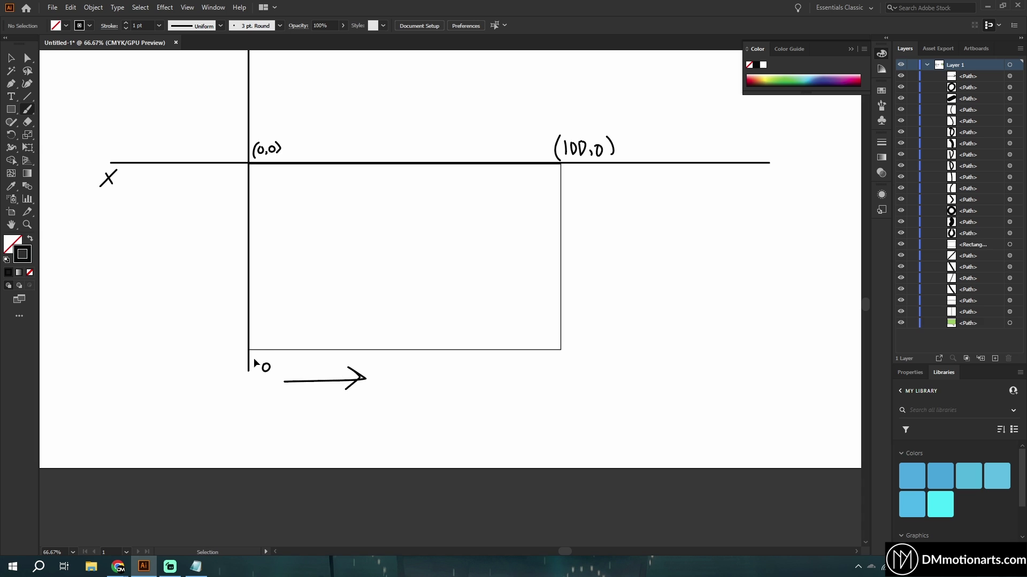
key("ctrl+z")
key("ctrl+z")
Mark the rectangle's lower-left and upper-right corners with painted dots.
left_click(249, 346)
scroll(235, 358, "up", 3)
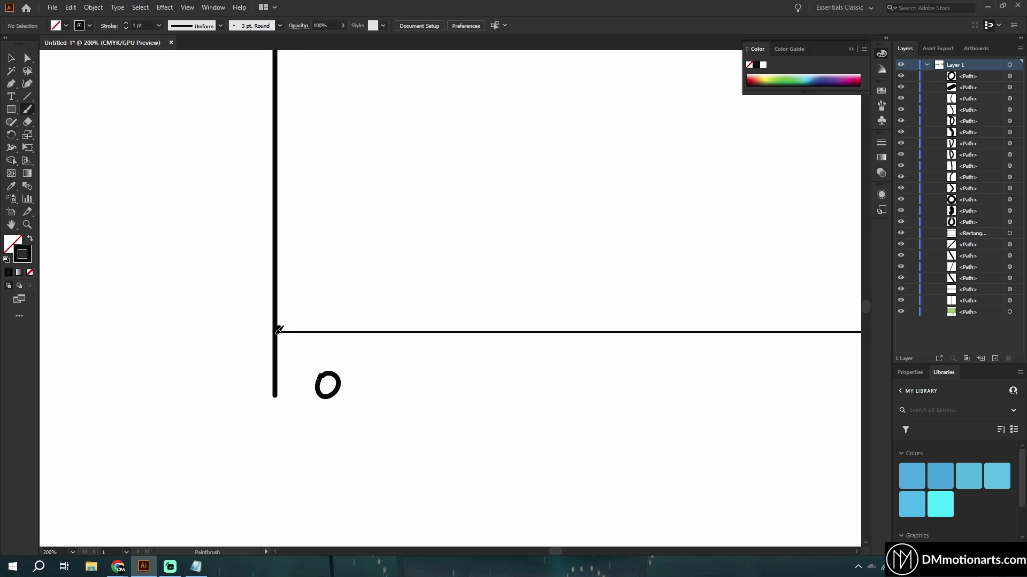
left_click(276, 332)
scroll(334, 313, "down", 1)
left_click_drag(371, 238, 337, 337)
scroll(338, 332, "down", 4)
left_click_drag(366, 279, 343, 307)
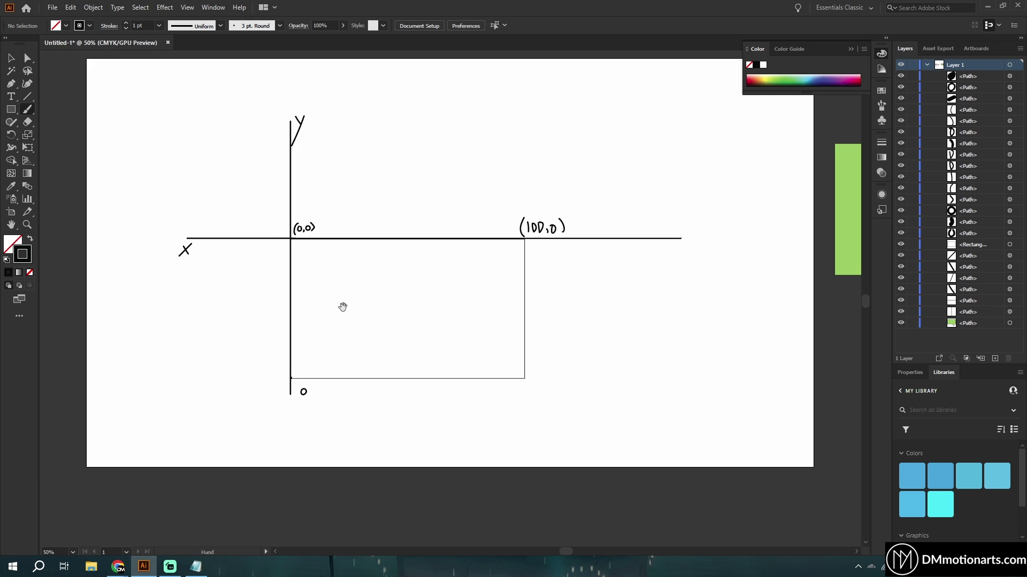
scroll(506, 267, "up", 3)
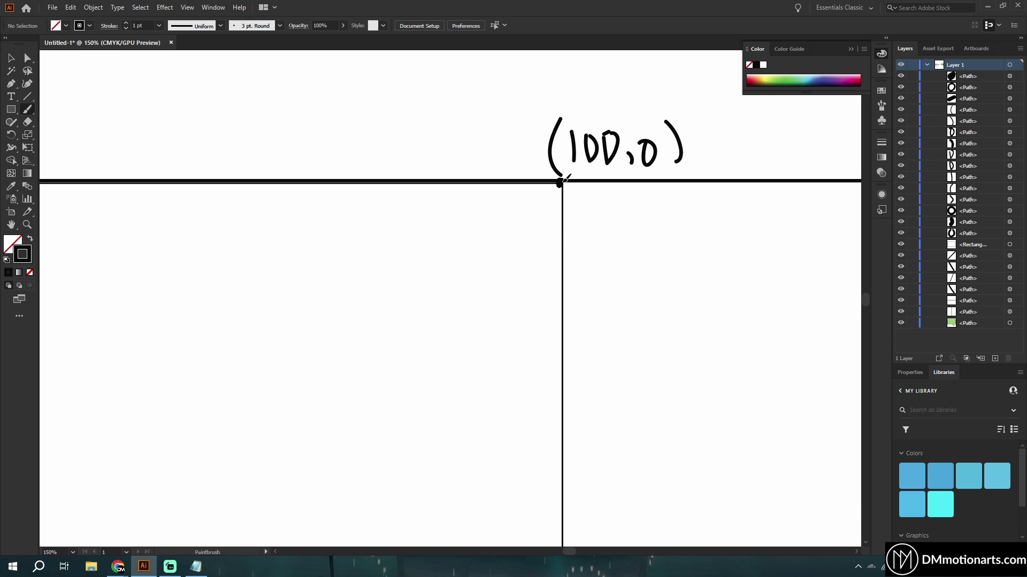
left_click_drag(564, 181, 560, 179)
scroll(563, 211, "down", 6)
Complete the lower-left corner's coordinate label as (0,100) with brush strokes around the existing 0.
scroll(443, 267, "up", 2)
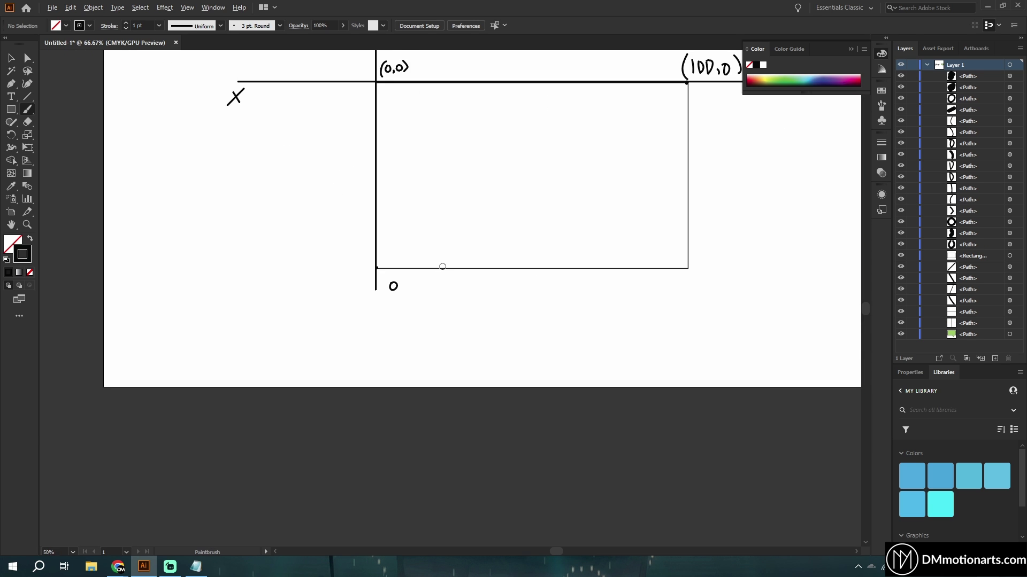
scroll(446, 289, "up", 1)
mouse_move(429, 273)
left_mouse_down()
mouse_move(367, 369)
mouse_move(319, 389)
left_mouse_up()
mouse_move(326, 373)
left_mouse_down()
mouse_move(327, 388)
mouse_move(339, 375)
mouse_move(367, 387)
mouse_move(306, 370)
mouse_move(297, 388)
left_mouse_up()
key("ctrl+z")
left_click_drag(475, 357, 305, 403)
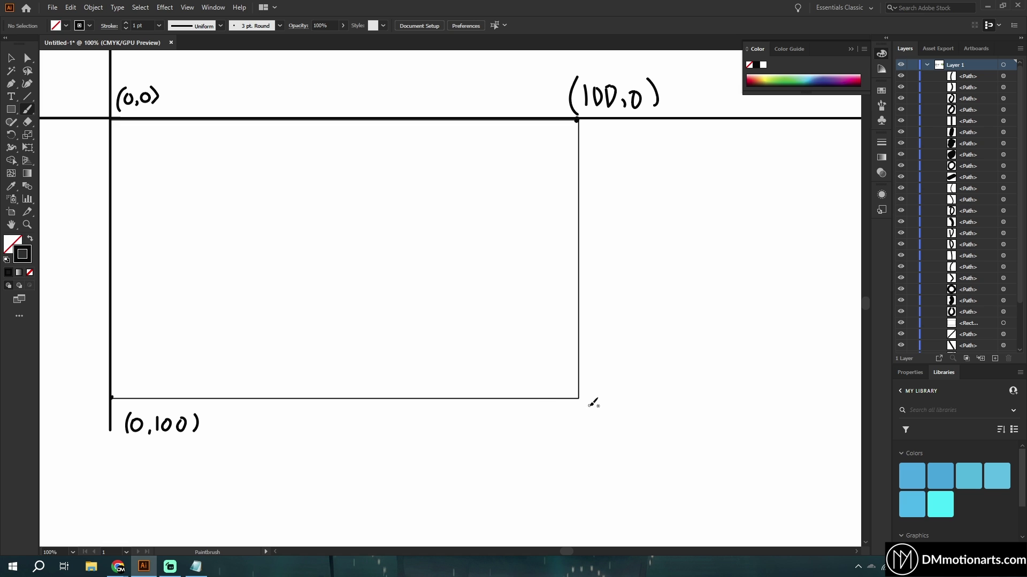
Paint the coordinate label (100,100) beside the rectangle's lower-right corner.
mouse_move(592, 406)
left_mouse_down()
mouse_move(592, 429)
mouse_move(629, 409)
left_mouse_up()
key("ctrl+z")
mouse_move(638, 416)
left_mouse_down()
mouse_move(636, 425)
mouse_move(649, 422)
left_mouse_up()
left_click_drag(661, 411, 677, 410)
mouse_move(683, 401)
left_mouse_down()
mouse_move(681, 429)
mouse_move(666, 412)
left_mouse_up()
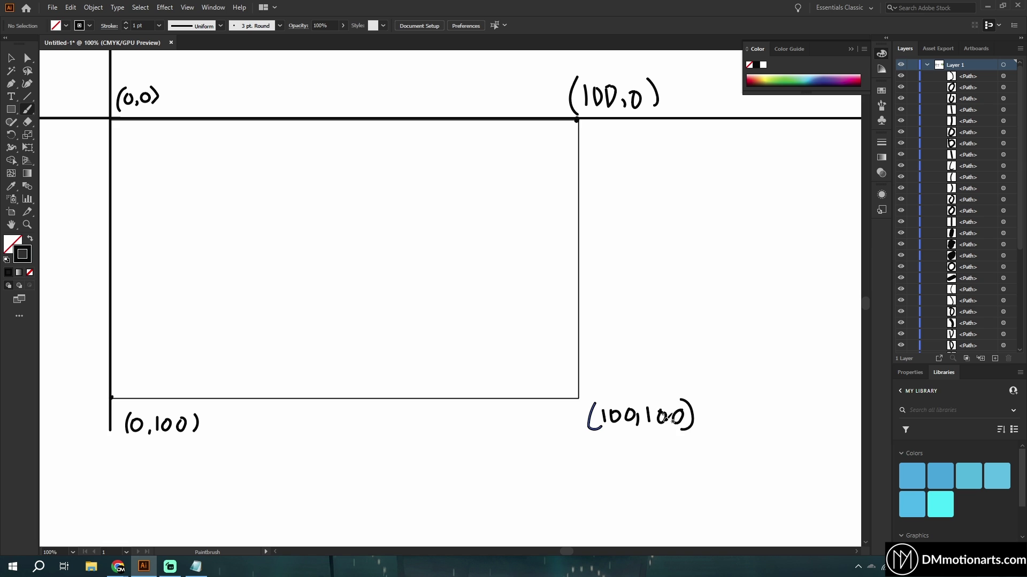
Paint a large percent sign in the empty area to the right of the rectangle.
scroll(515, 380, "down", 2)
left_click_drag(477, 344, 501, 331)
scroll(501, 331, "up", 1)
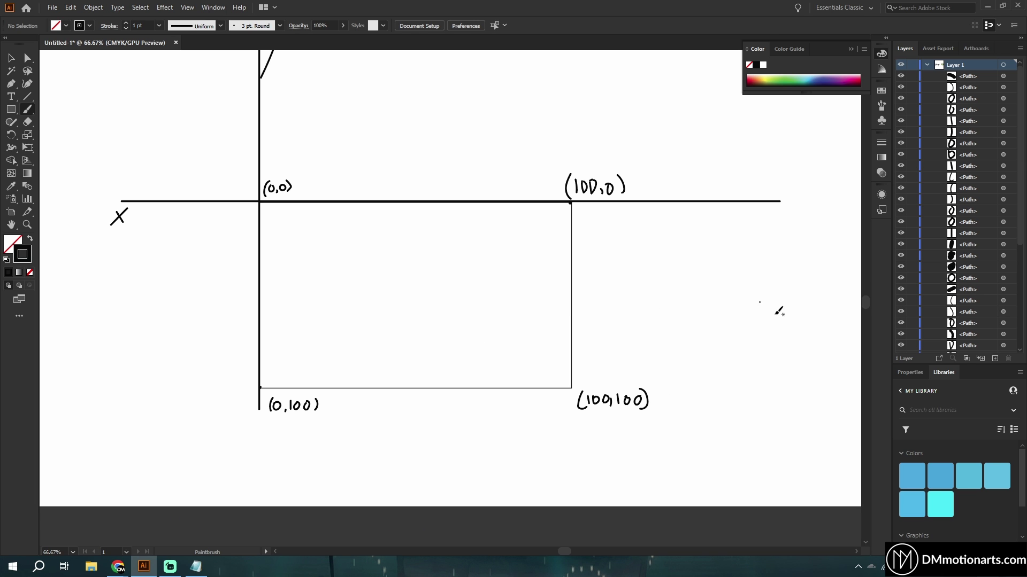
left_click_drag(779, 299, 771, 304)
mouse_move(782, 292)
left_mouse_down()
mouse_move(766, 356)
mouse_move(790, 336)
left_mouse_up()
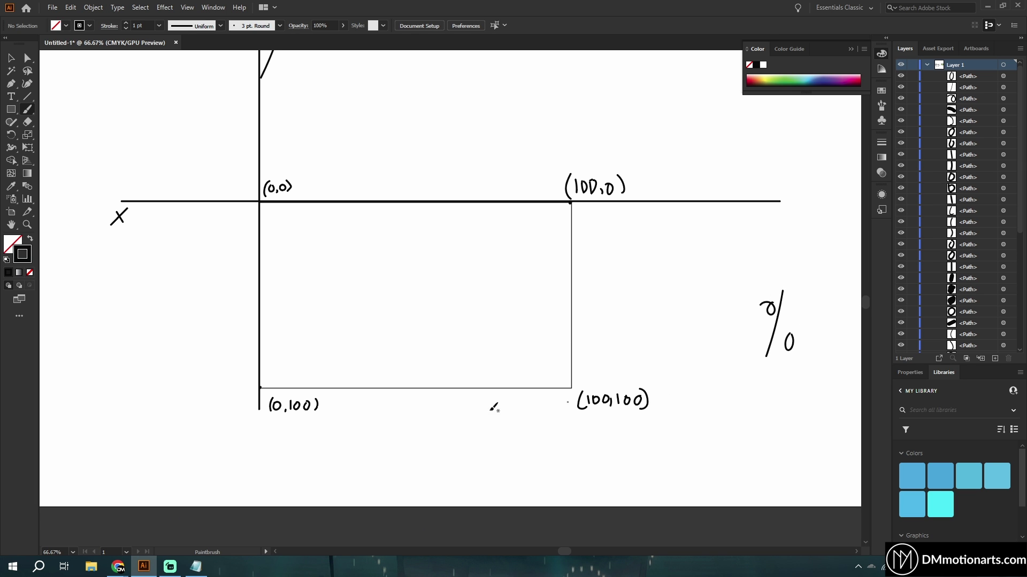
mouse_move(355, 417)
left_mouse_down()
mouse_move(506, 411)
mouse_move(489, 422)
left_mouse_up()
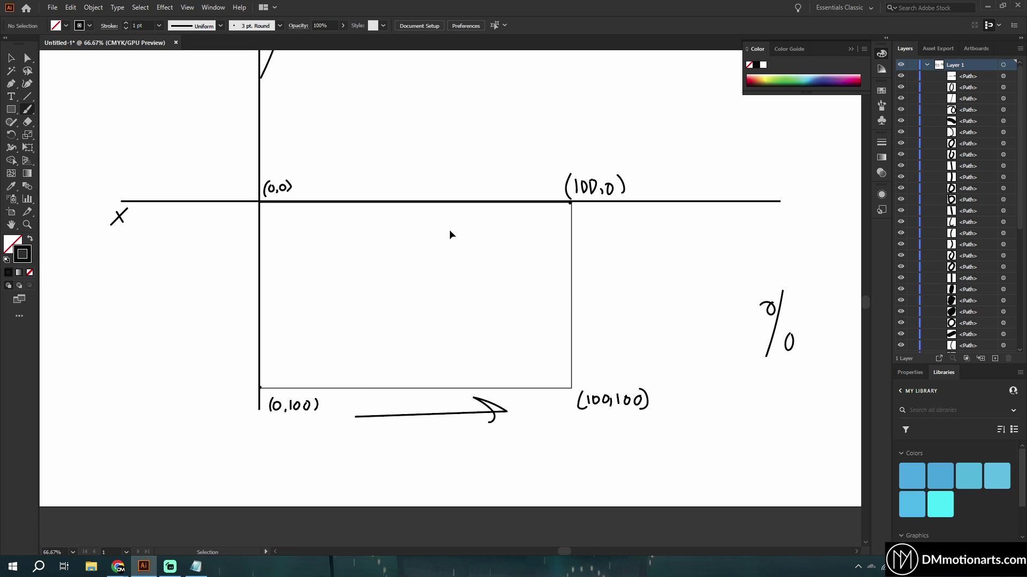
left_click_drag(618, 235, 617, 335)
left_click_drag(611, 312, 632, 315)
mouse_move(650, 268)
left_mouse_down()
mouse_move(649, 302)
mouse_move(662, 278)
left_mouse_up()
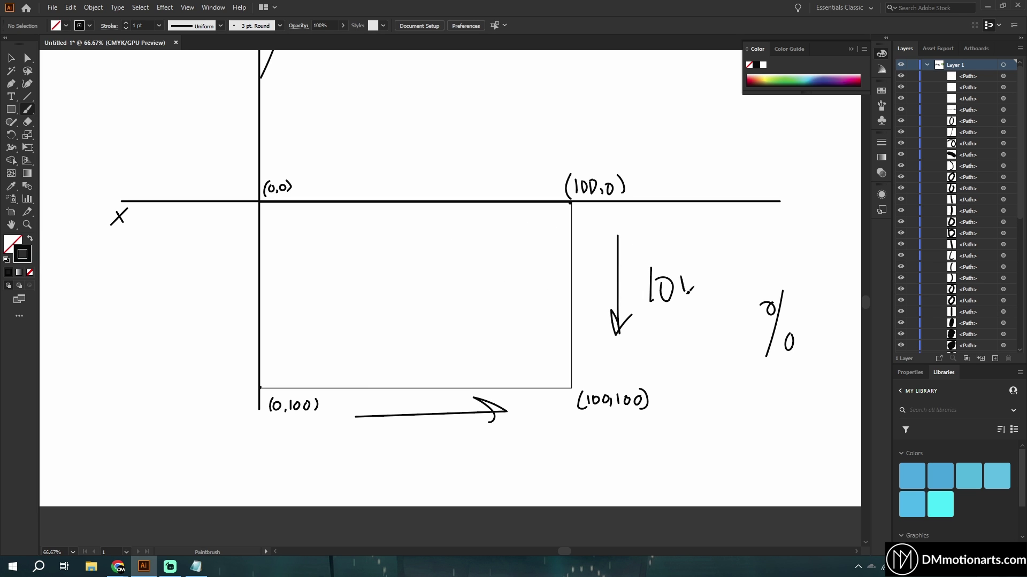
key("v")
key("ctrl+z")
key("ctrl+z")
key("ctrl+z")
key("ctrl+z")
key("ctrl+z")
key("ctrl+z")
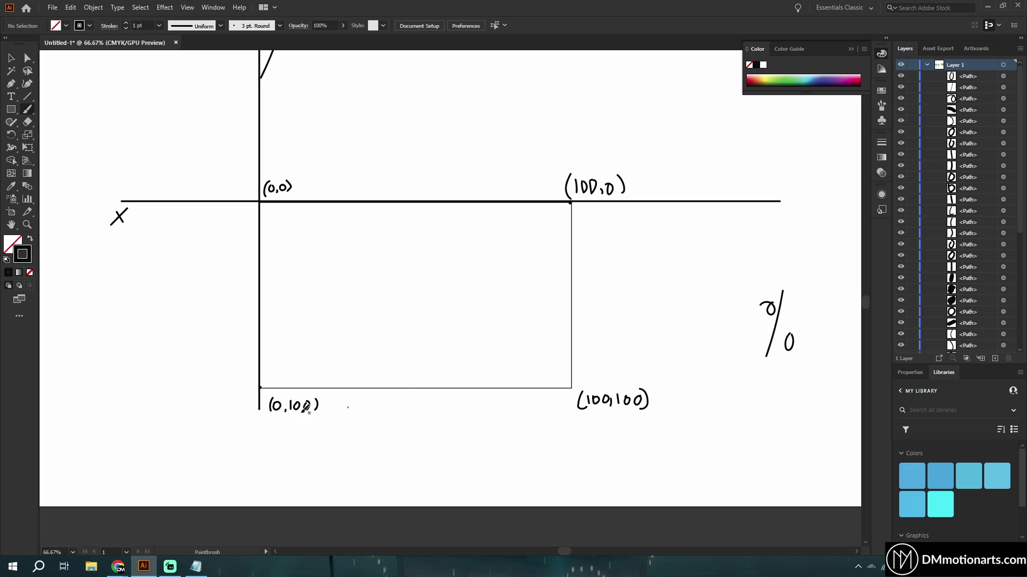
Paint dots on the rectangle's upper-right and lower-right corners, at (100,0) and (100,100).
left_click_drag(427, 377, 395, 385)
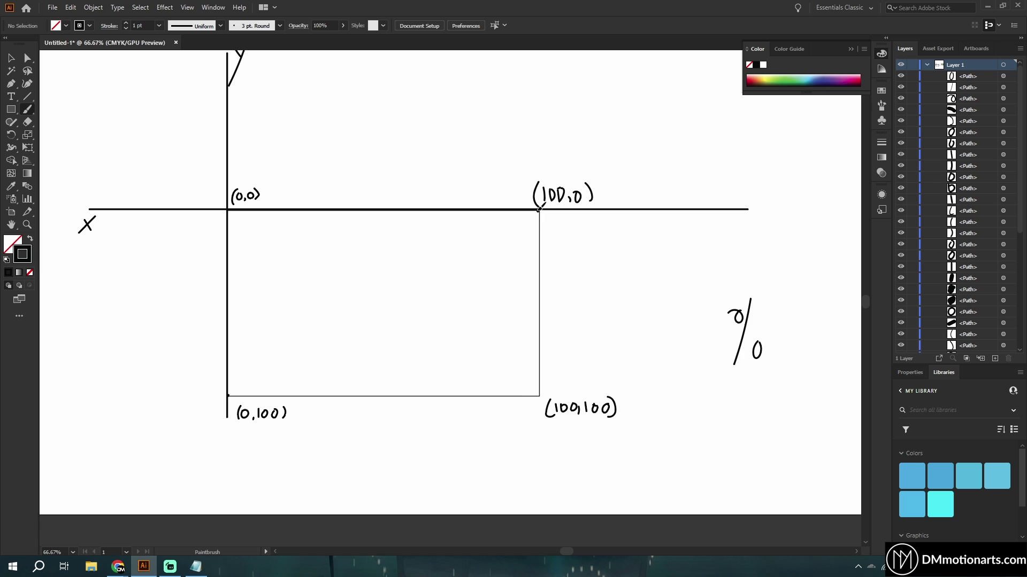
left_click(538, 209)
left_click(539, 396)
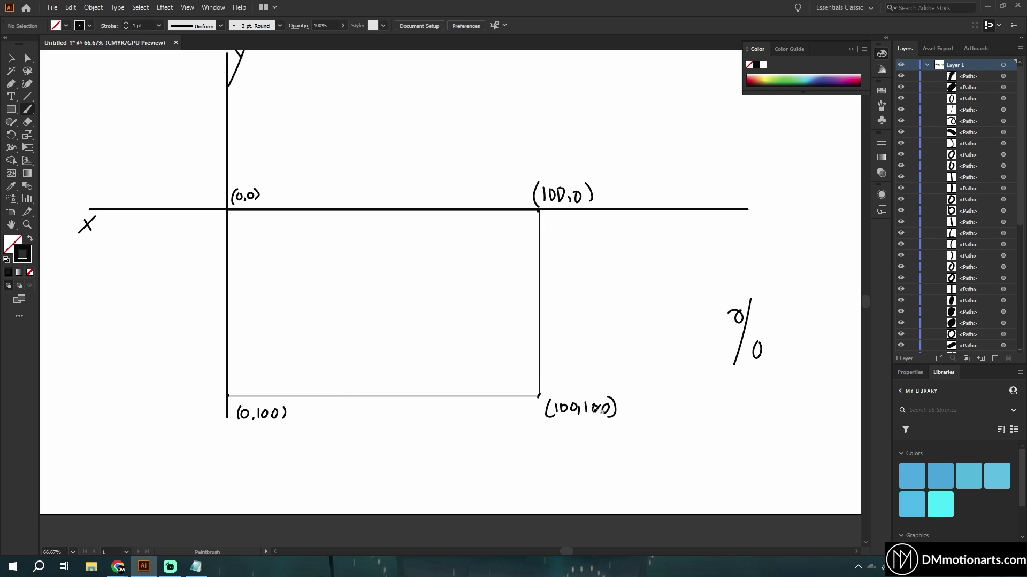
Paint a dot on the rectangle's lower-left corner at (0,100) and check the container's clip-path code in Chrome.
left_click(228, 395)
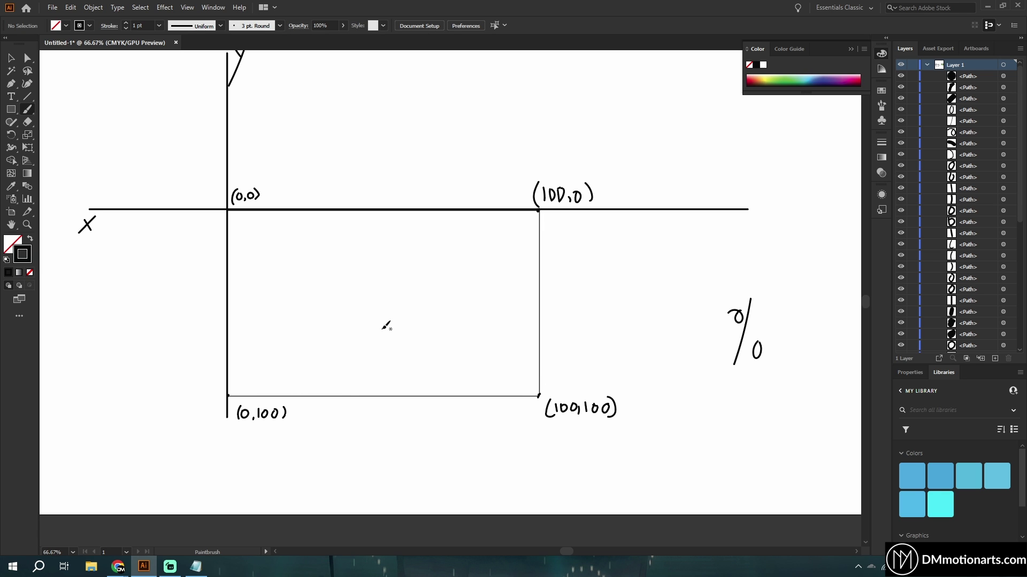
mouse_move(118, 566)
left_click(166, 515)
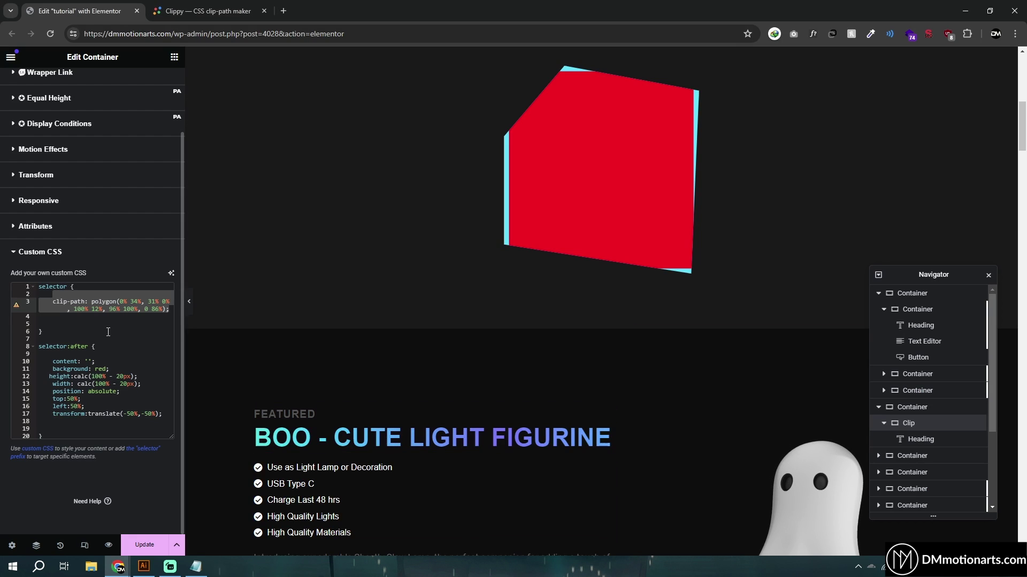
left_click(143, 567)
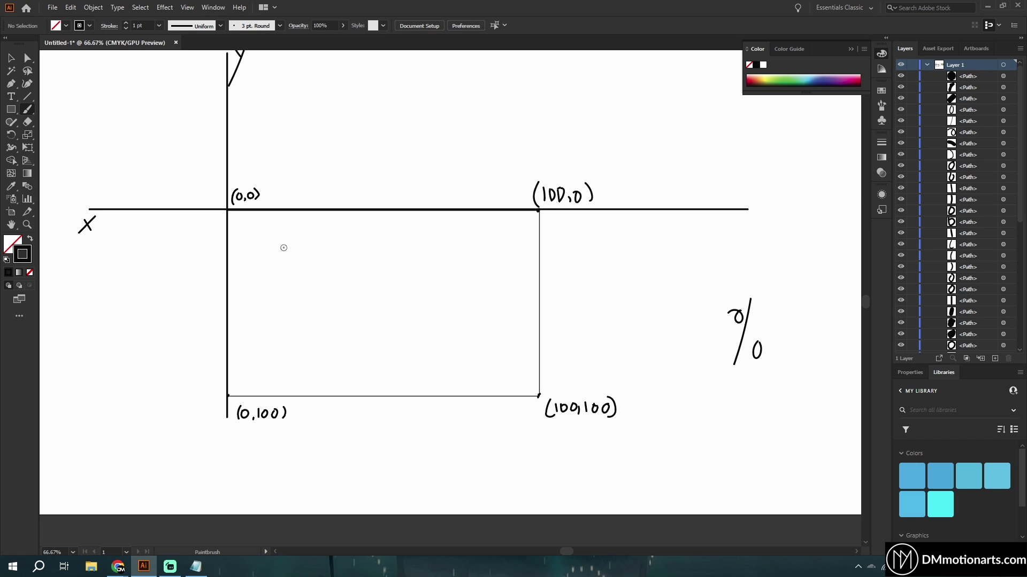
Paint dots on the rectangle's upper and left edges to mark the first two polygon points.
scroll(284, 247, "up", 1)
left_click_drag(373, 272, 359, 259)
left_click(248, 221)
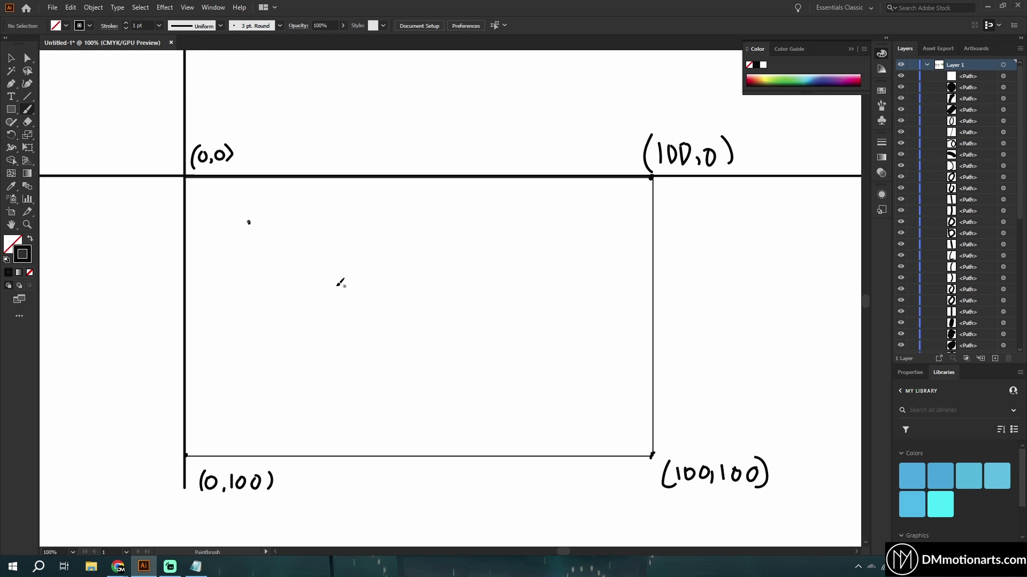
key("ctrl+z")
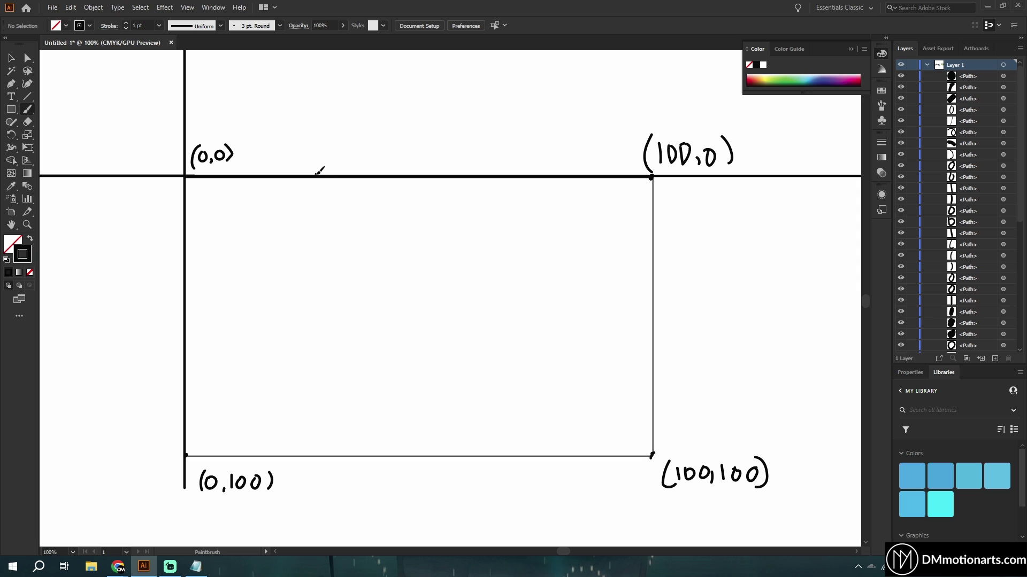
left_click(316, 174)
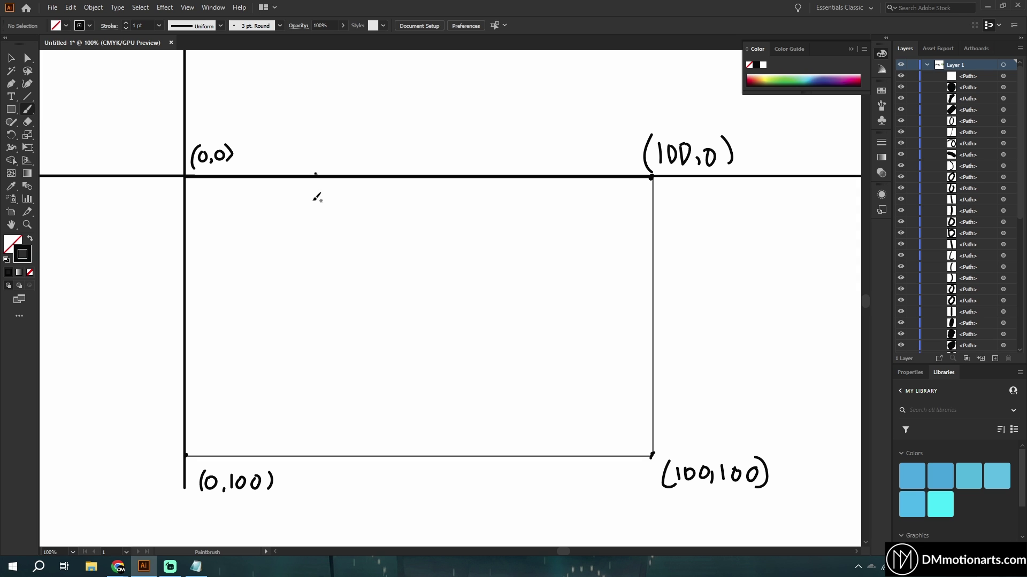
left_click(187, 295)
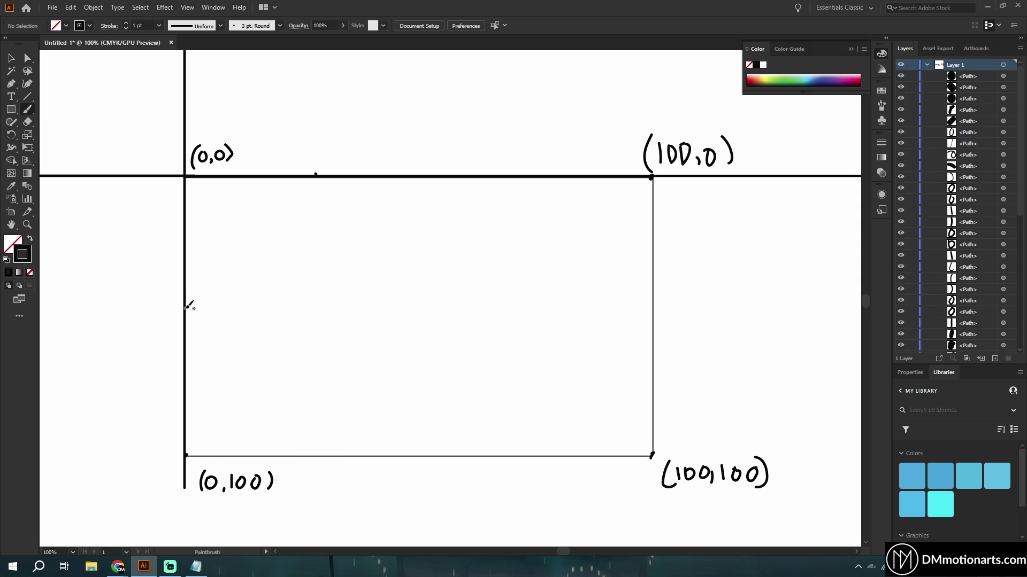
Paint a closed polygon outline inside the rectangle, running through points on its edges.
left_click_drag(187, 308, 317, 174)
key("ctrl+z")
mouse_move(217, 273)
left_mouse_down()
mouse_move(317, 167)
mouse_move(652, 236)
mouse_move(608, 453)
left_mouse_up()
mouse_move(186, 306)
left_mouse_down()
mouse_move(250, 455)
mouse_move(615, 452)
left_mouse_up()
key("ctrl+minus")
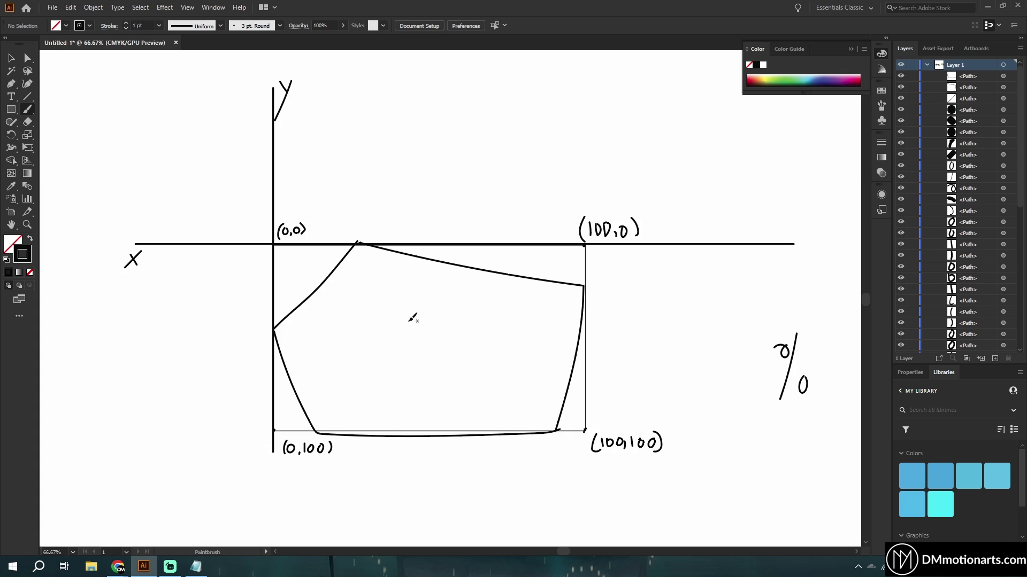
Hatch the polygon's interior with diagonal strokes and cross out the two cut-off areas along the rectangle's upper edge.
left_click_drag(453, 296, 392, 348)
left_click_drag(375, 299, 320, 353)
mouse_move(517, 320)
left_mouse_down()
mouse_move(428, 402)
mouse_move(350, 412)
left_mouse_up()
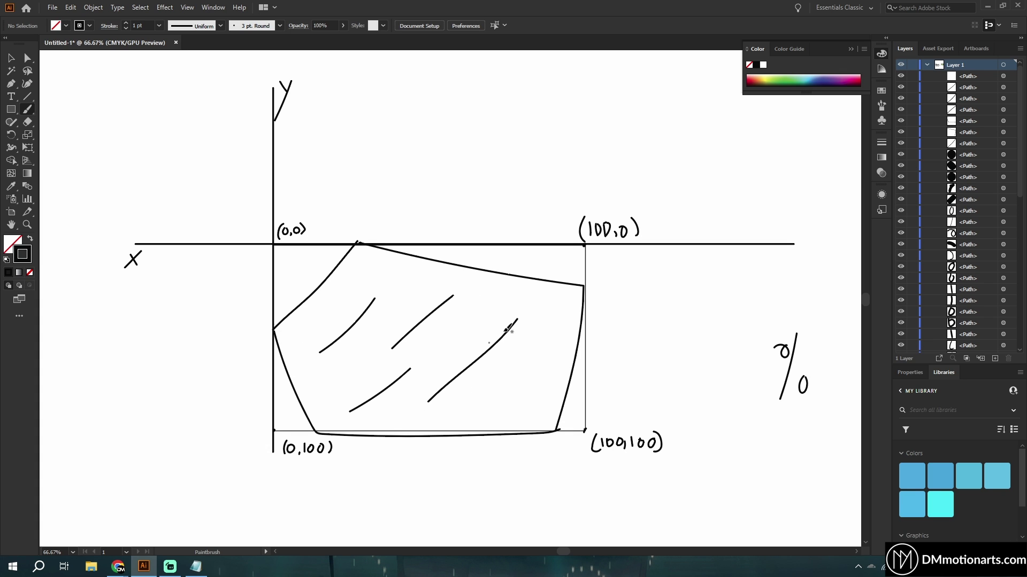
left_click_drag(293, 270, 303, 268)
left_click_drag(310, 258, 286, 282)
mouse_move(476, 247)
left_mouse_down()
mouse_move(510, 262)
mouse_move(491, 265)
left_mouse_up()
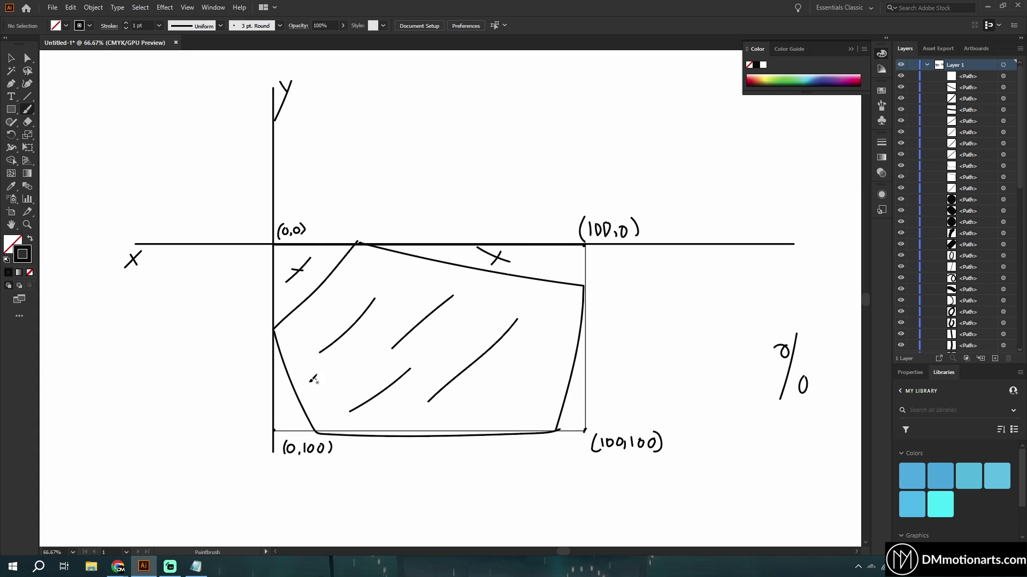
Undo the crosses, the hatching and the polygon outline, keeping the edge dots.
key("ctrl+z")
key("ctrl+z")
key("ctrl+z")
key("ctrl+z")
key("ctrl+z")
key("ctrl+z")
key("ctrl+z")
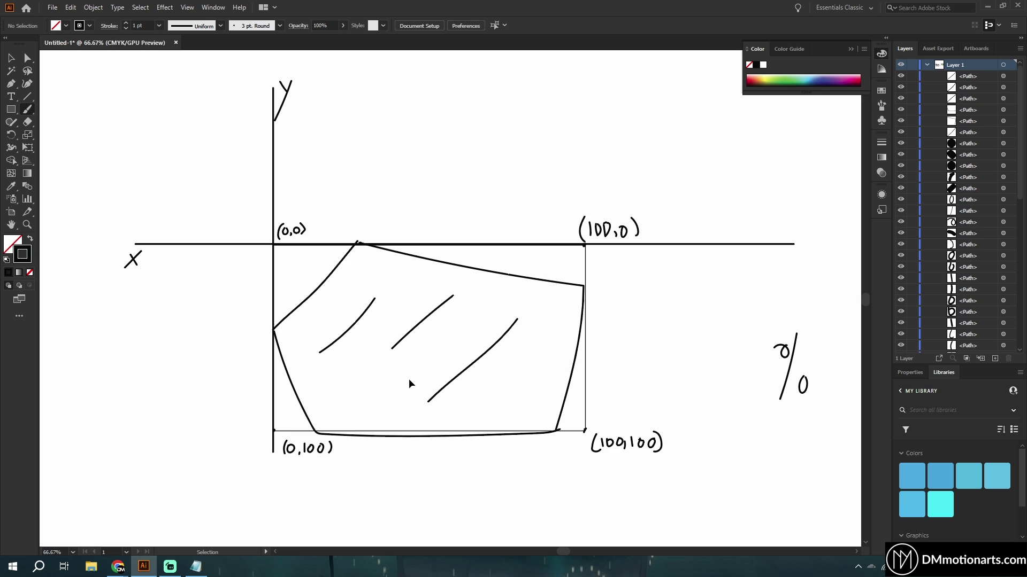
key("ctrl+z")
key("ctrl+z")
key("ctrl+z")
key("ctrl+z")
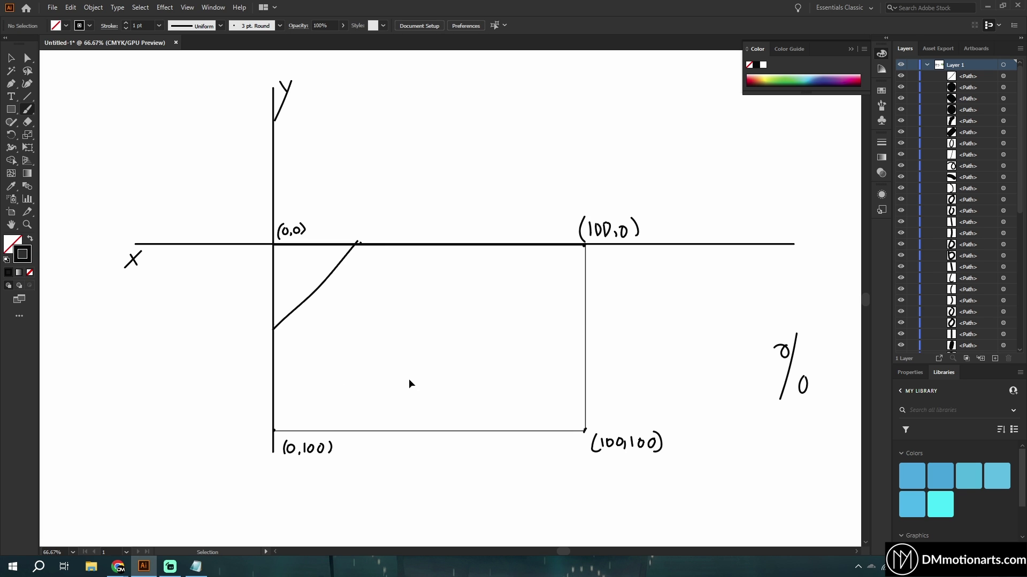
key("ctrl+z")
Move the green speech-bubble shape from beside the artboard onto the coordinate rectangle.
scroll(441, 379, "down", 1)
scroll(461, 378, "down", 2)
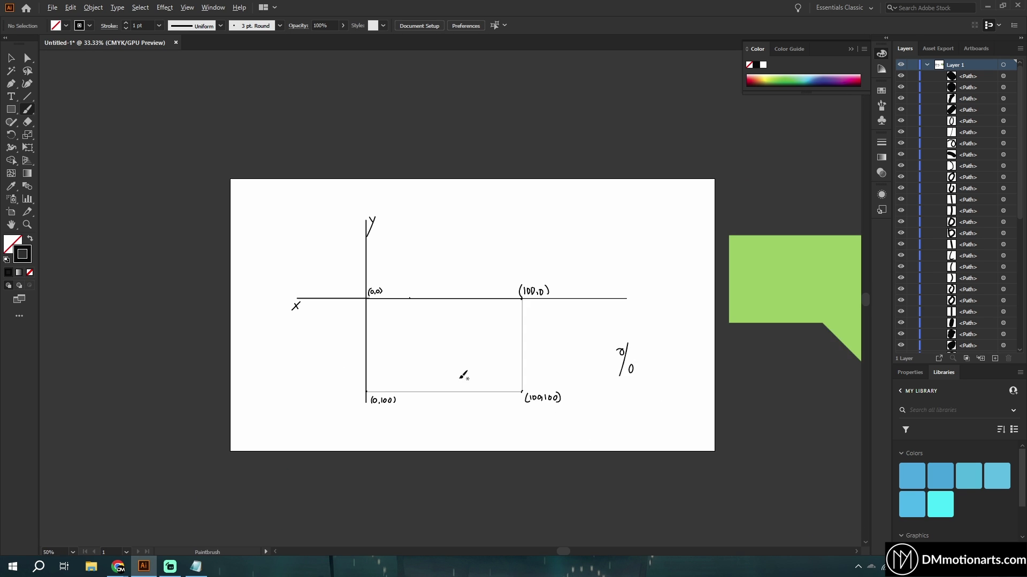
left_click_drag(575, 365, 415, 352)
left_click(11, 58)
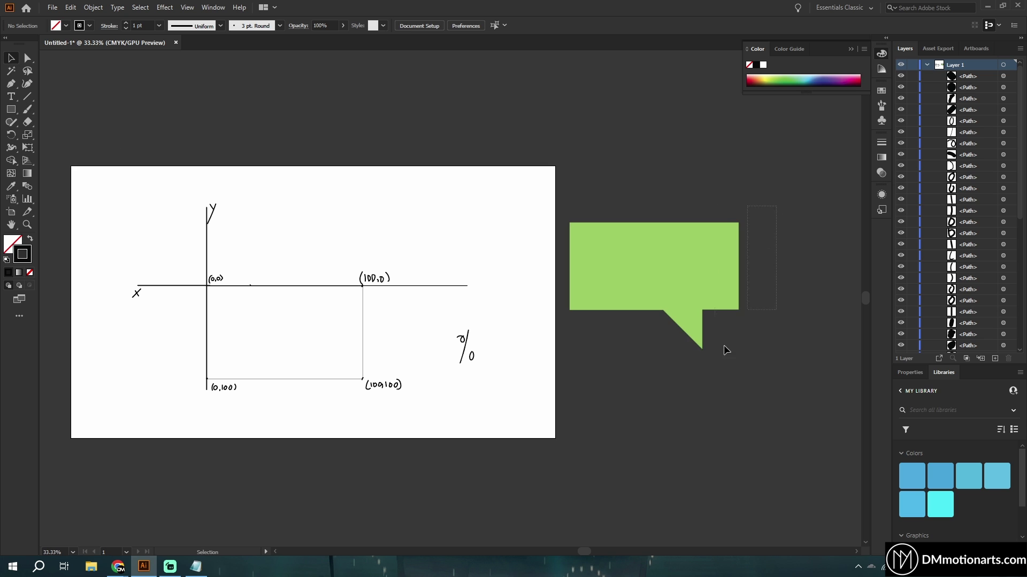
left_click_drag(619, 289, 268, 346)
Switch to the Elementor page in Chrome and select the speech-bubble card's container in the preview.
mouse_move(118, 567)
left_click(177, 514)
scroll(660, 230, "up", 5)
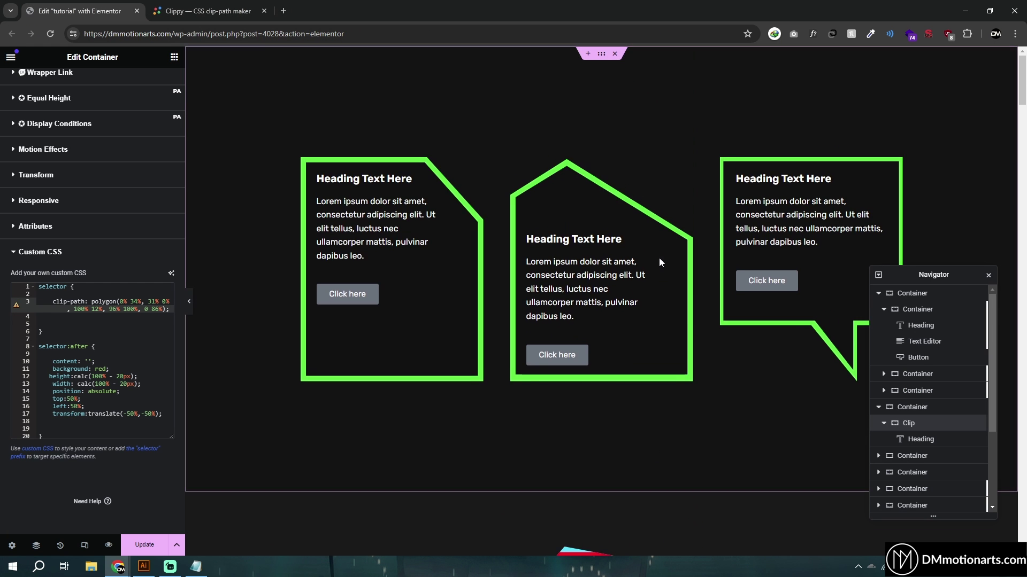
left_click(730, 163)
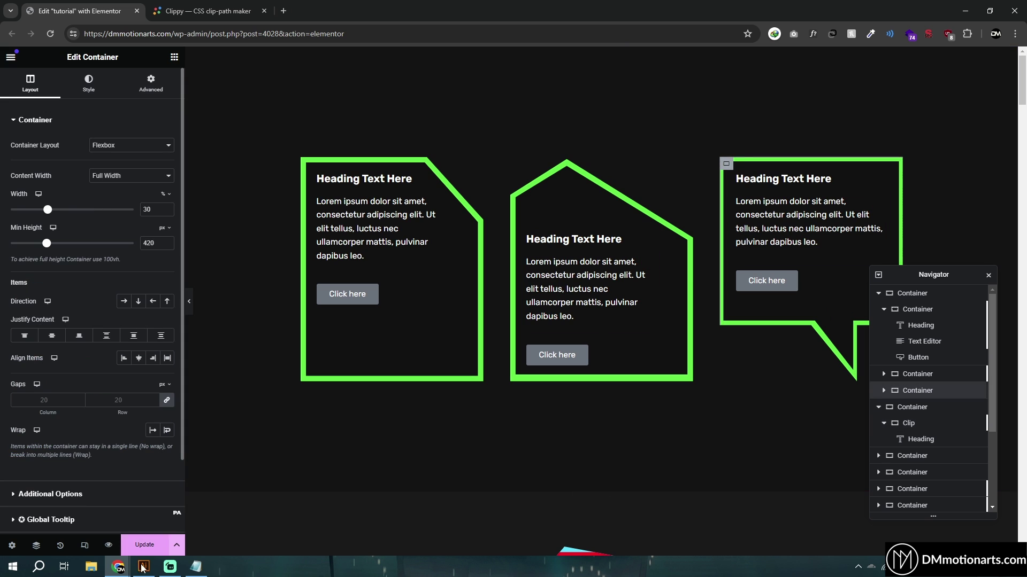
Load the Message preset in the Clippy clip-path maker and examine its polygon code.
left_click(203, 11)
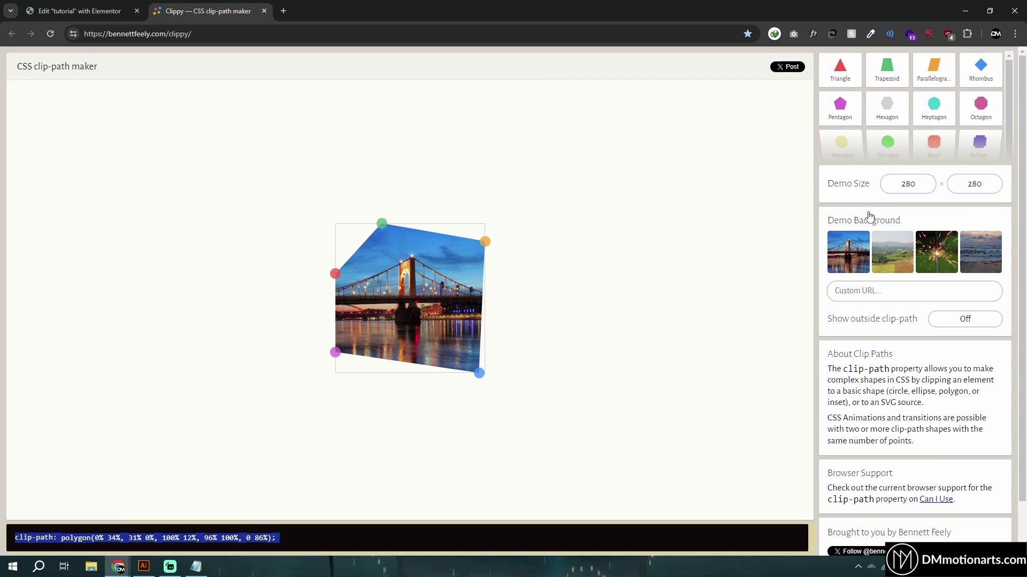
mouse_move(889, 142)
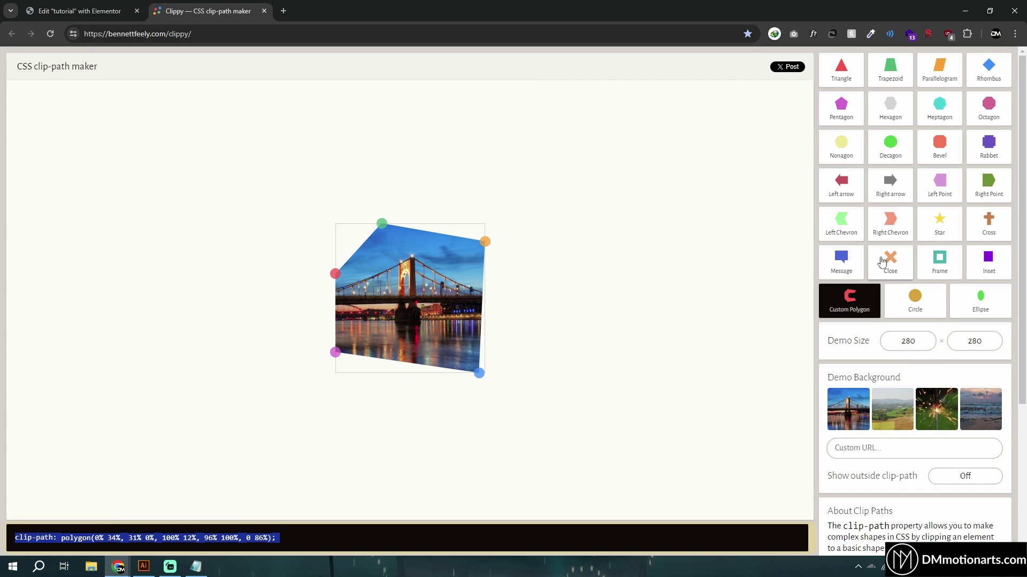
left_click(841, 262)
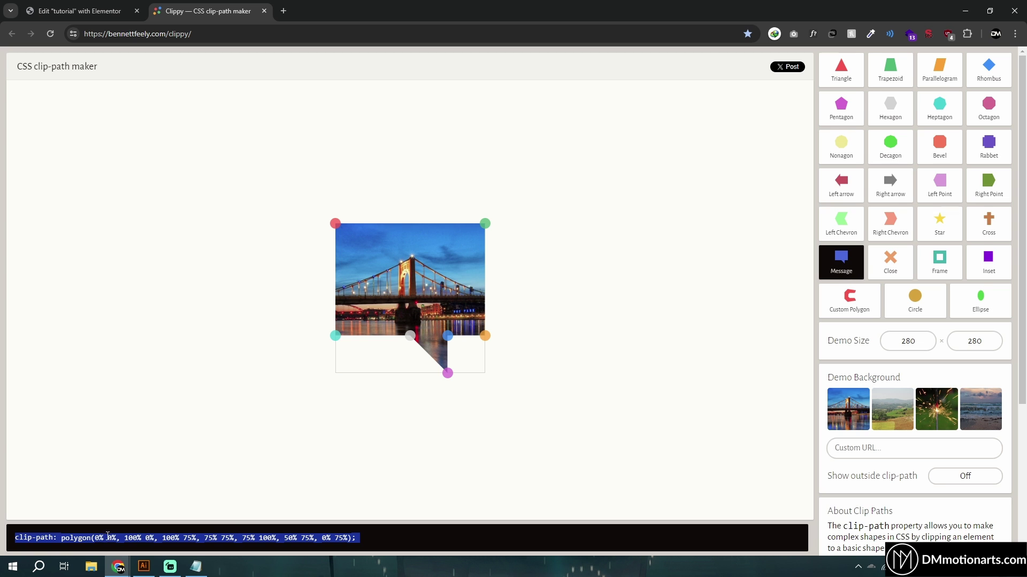
left_click(32, 540)
left_click_drag(16, 543, 380, 538)
left_click(286, 539)
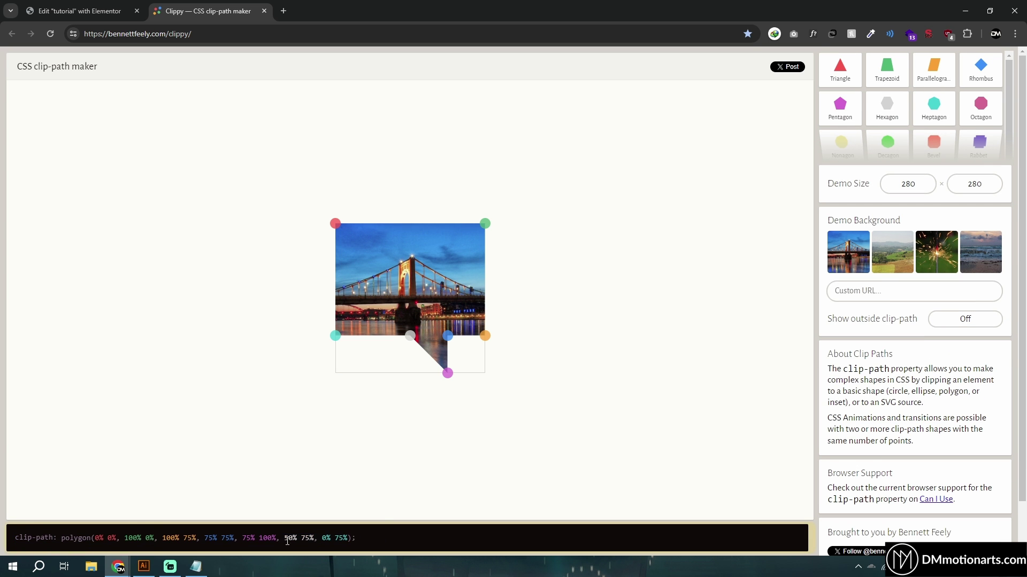
In Illustrator, resize the green speech bubble to about 616 by 364 px and align it with the coordinate rectangle.
left_click(143, 566)
scroll(279, 328, "up", 3)
left_click_drag(373, 361, 433, 244)
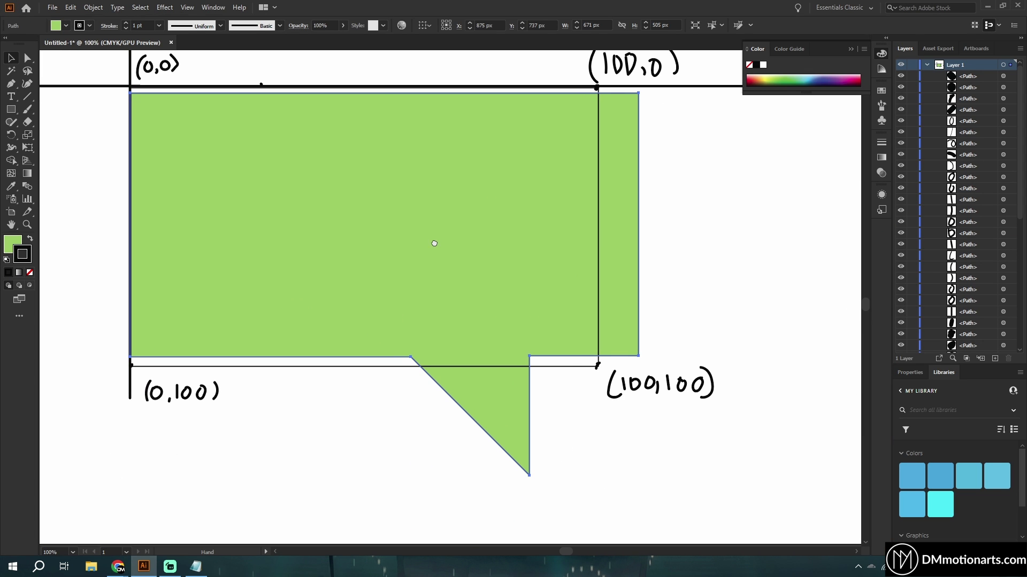
left_click_drag(640, 477, 609, 369)
scroll(611, 369, "down", 1)
left_click_drag(596, 384, 592, 384)
left_click(536, 277)
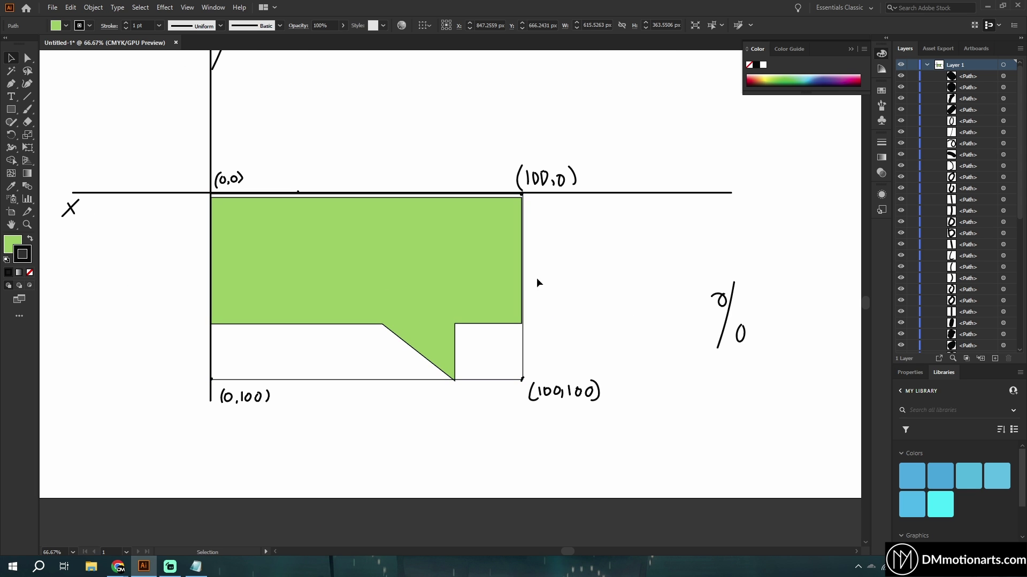
left_click(397, 271)
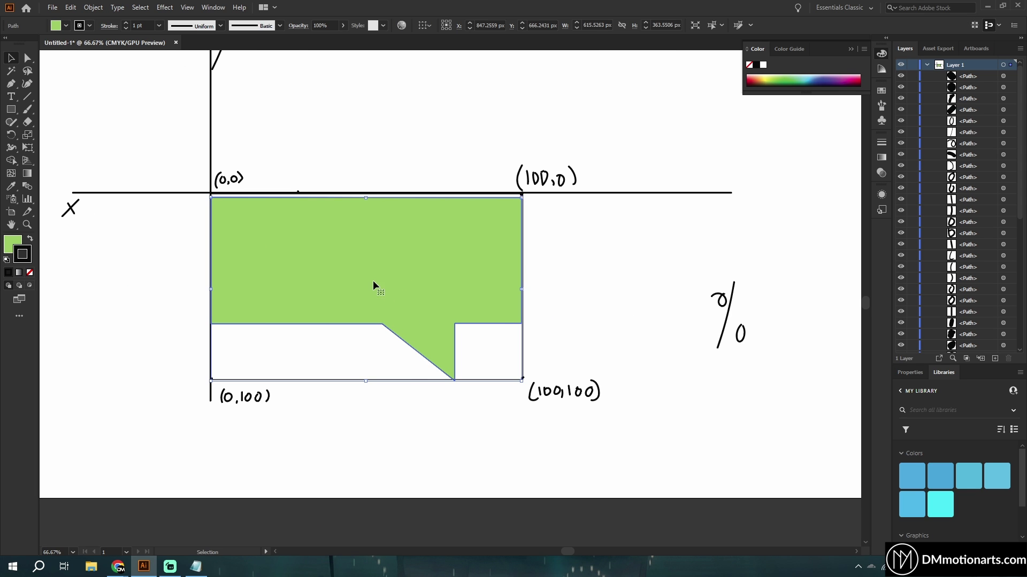
left_click_drag(374, 283, 371, 278)
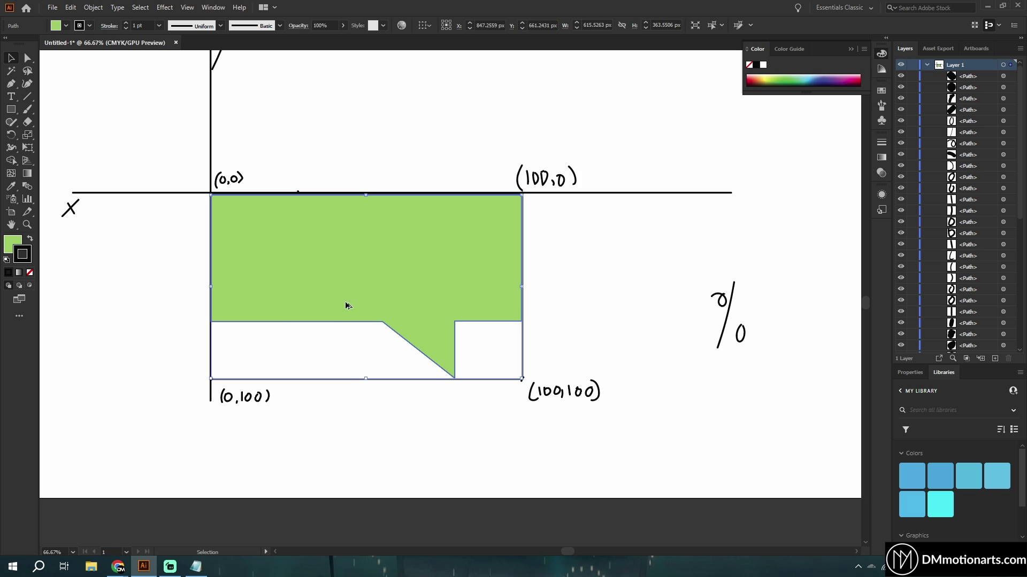
Duplicate the speech bubble in place and fill the copy with dark grey.
scroll(335, 305, "up", 1)
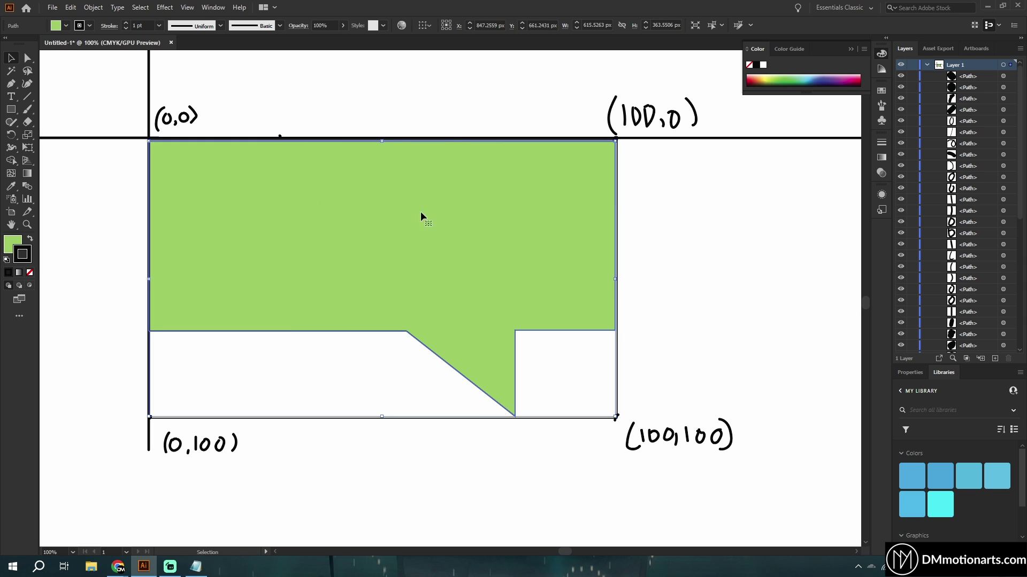
key("a")
key("v")
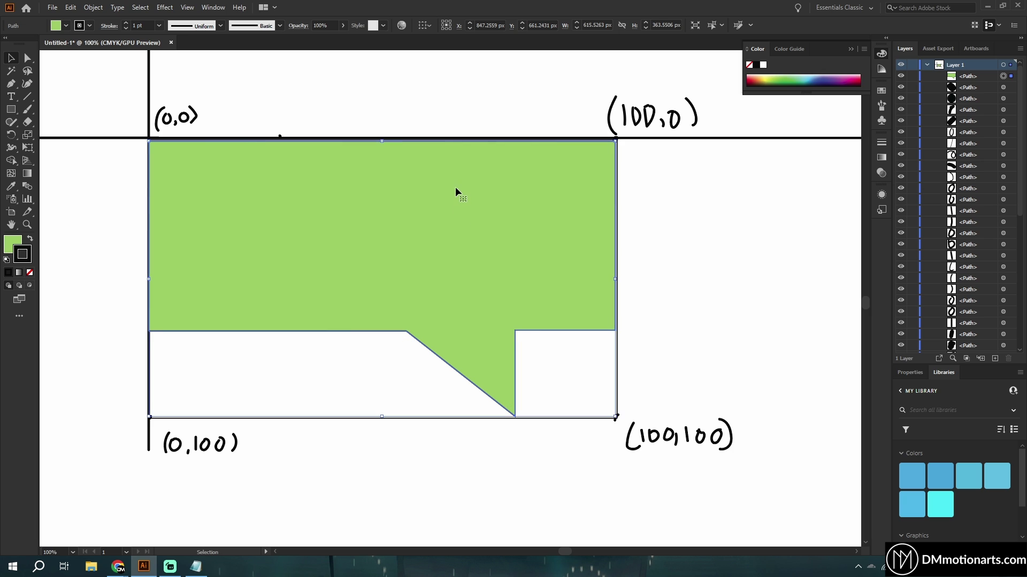
double_click(11, 250)
left_click(823, 212)
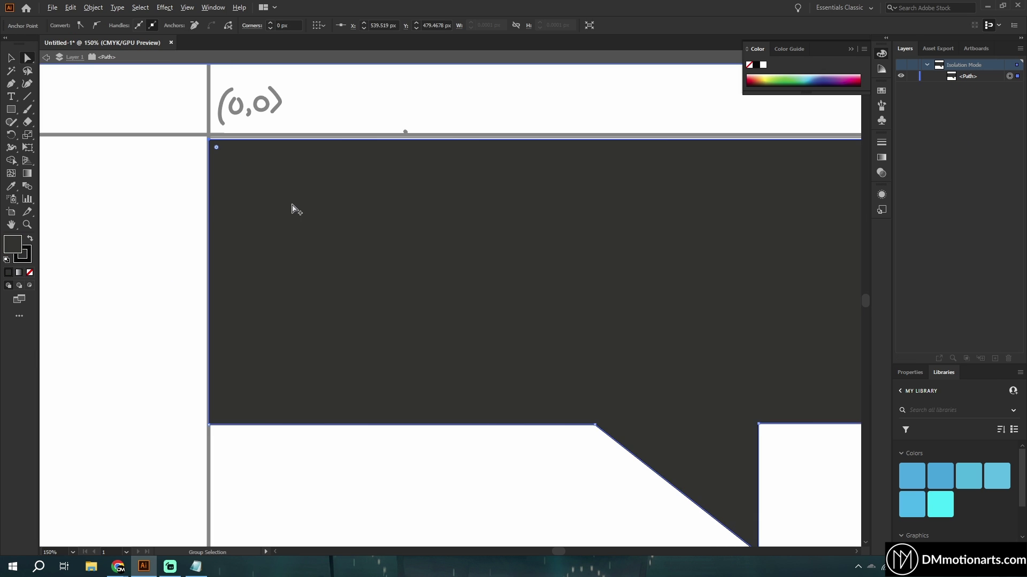
scroll(300, 214, "right", 3)
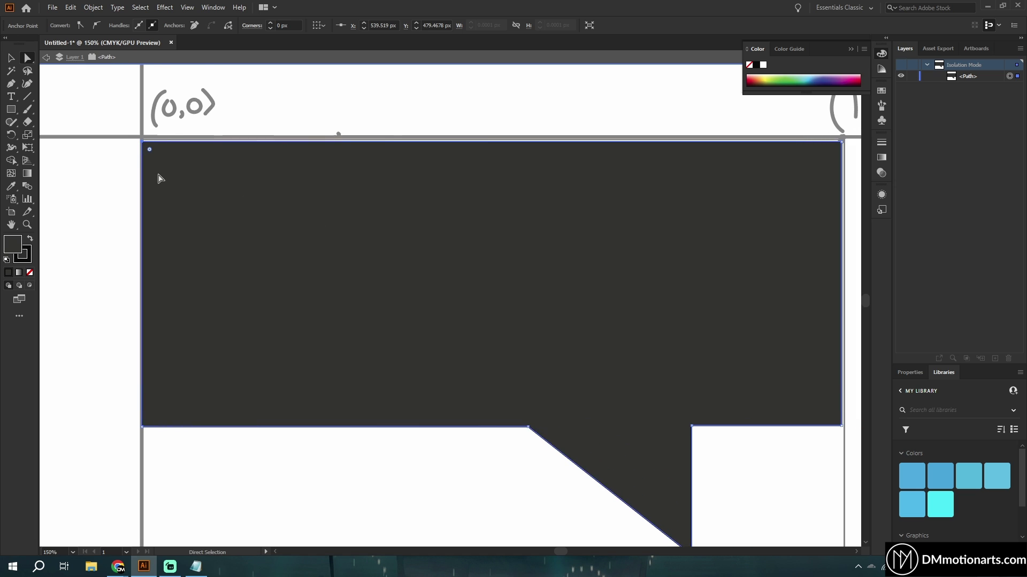
Move the dark copy's upper-left anchor inward to about (545.5, 484.5) px and its lower-left anchor to about (546.5, 723.5) px.
scroll(158, 174, "up", 1)
left_click_drag(203, 186, 217, 173)
left_click_drag(149, 118, 160, 130)
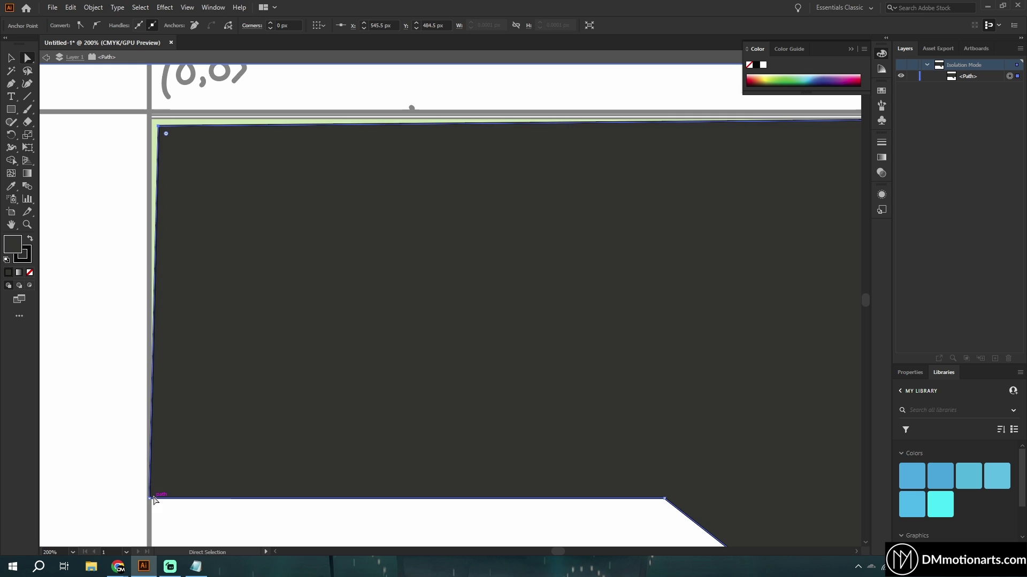
mouse_move(154, 498)
left_mouse_down()
mouse_move(165, 477)
mouse_move(159, 489)
left_mouse_up()
Move the anchors at the tail's left base and at the tail's tip inward on the dark copy.
key("space")
left_click_drag(428, 477, 265, 300)
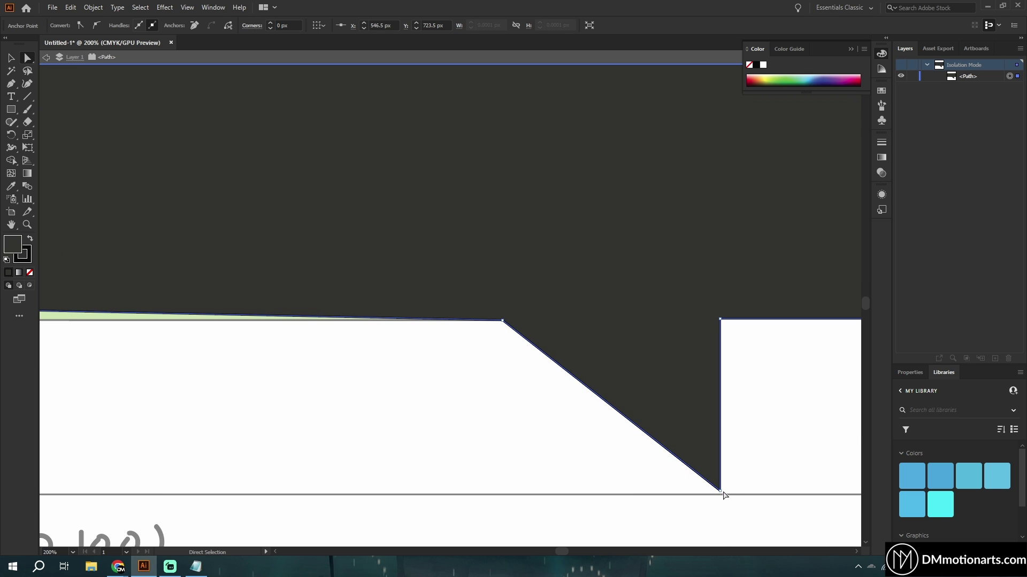
left_click_drag(502, 320, 504, 312)
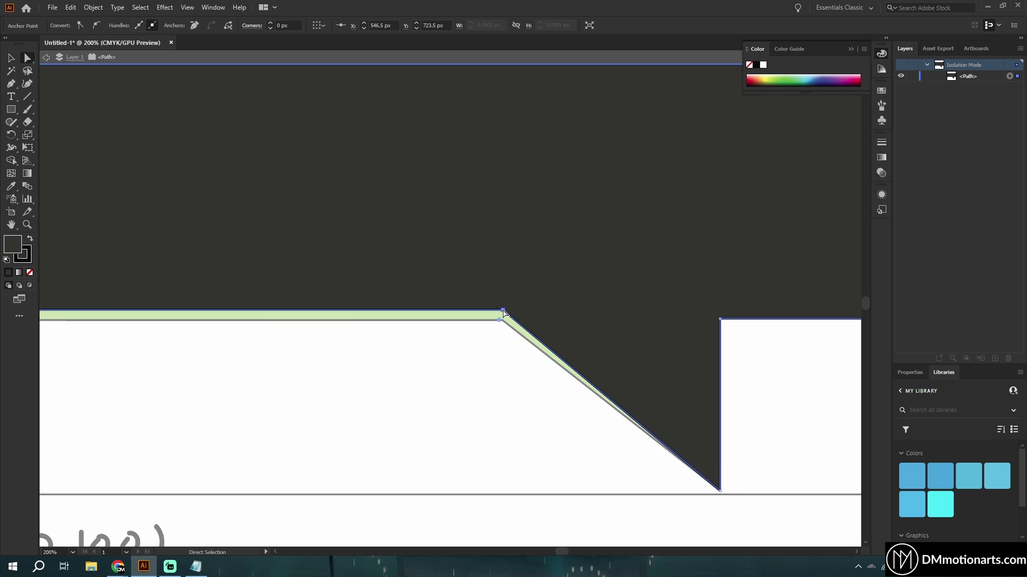
left_click_drag(724, 490, 715, 476)
Move the anchor at the tail's right base inward, and the dark copy's lower-right corner to about (1151.5, 724.5) px.
key("space")
left_click_drag(674, 353, 420, 367)
left_click_drag(467, 332, 462, 327)
left_click_drag(666, 332, 660, 325)
Move the dark copy's upper-right corner anchor inward to about (1150.5, 483.5) px.
scroll(649, 313, "down", 2)
key("space")
left_click_drag(656, 163, 630, 281)
scroll(639, 277, "up", 2)
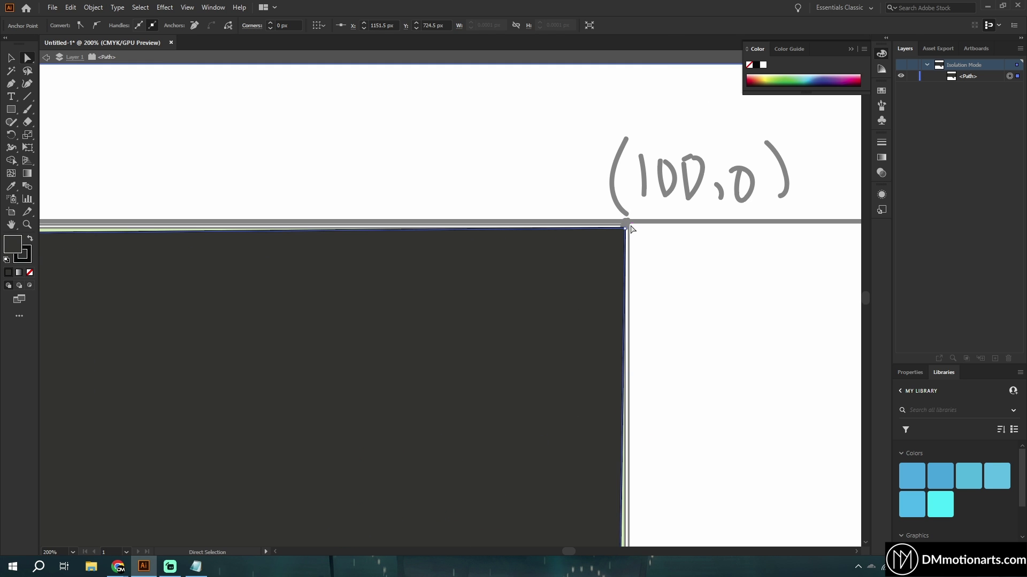
left_click_drag(625, 234, 620, 233)
scroll(334, 270, "down", 2)
left_click_drag(326, 267, 556, 232)
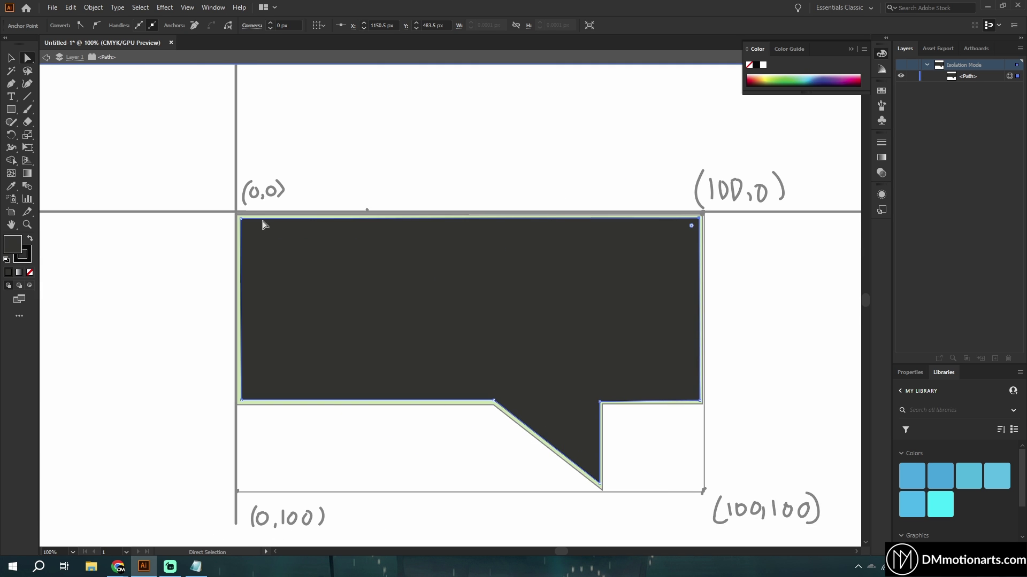
Raise the dark copy's upper-left anchor by 2 px to even out the green border, and deselect the path.
scroll(244, 213, "up", 6)
left_click_drag(213, 264, 213, 254)
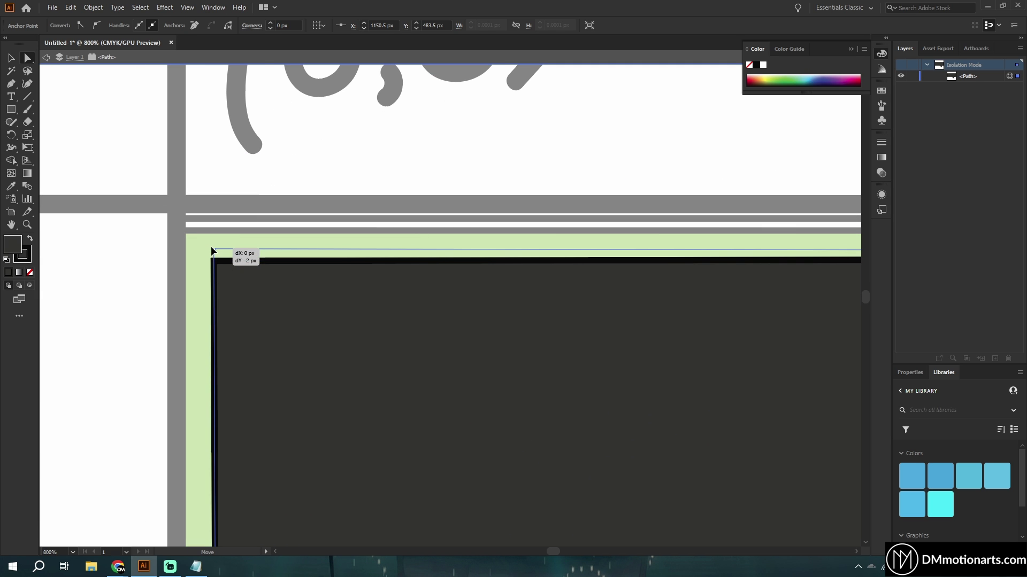
key("ctrl+1")
left_click_drag(383, 382, 302, 219)
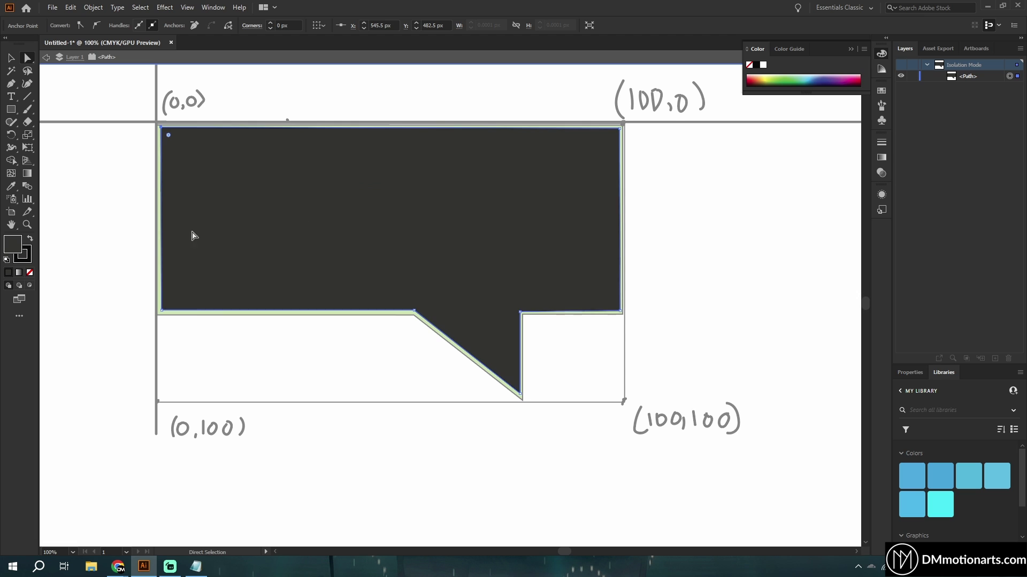
left_click(87, 162)
scroll(476, 268, "up", 2)
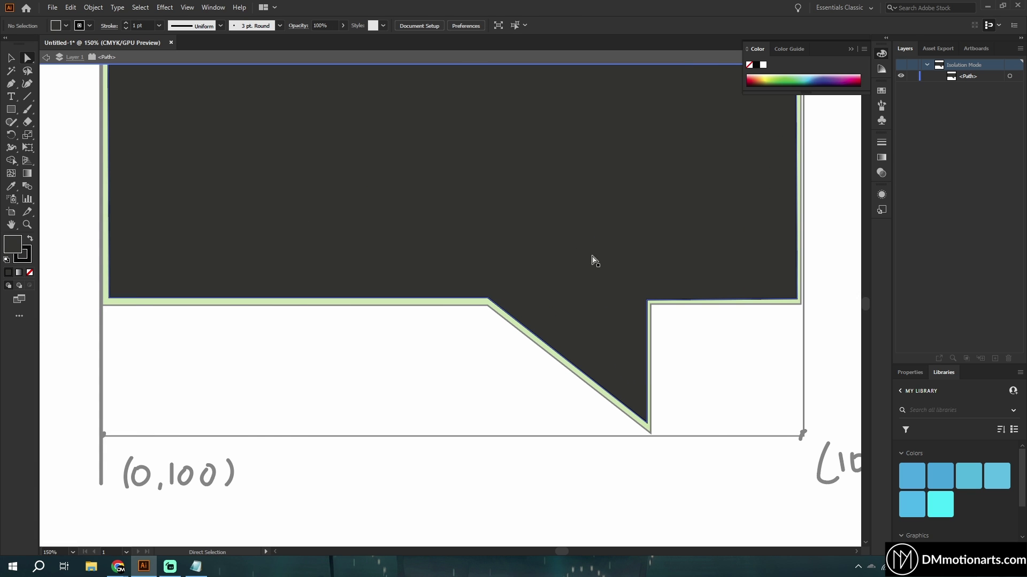
Move the dark speech-bubble copy off the green bubble to beyond the artboard's right edge.
scroll(459, 349, "down", 2)
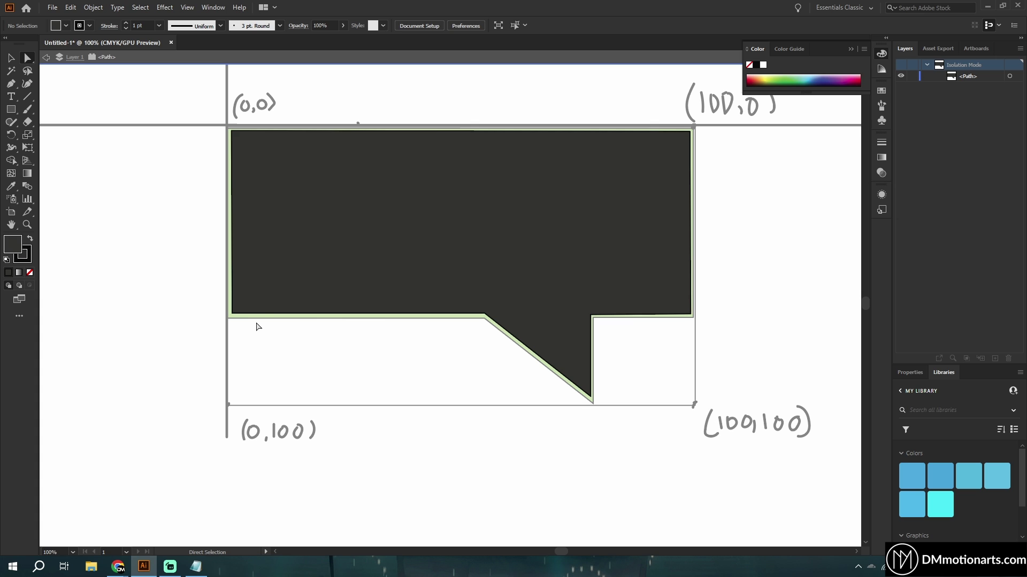
scroll(404, 300, "down", 2)
left_click_drag(474, 312, 303, 287)
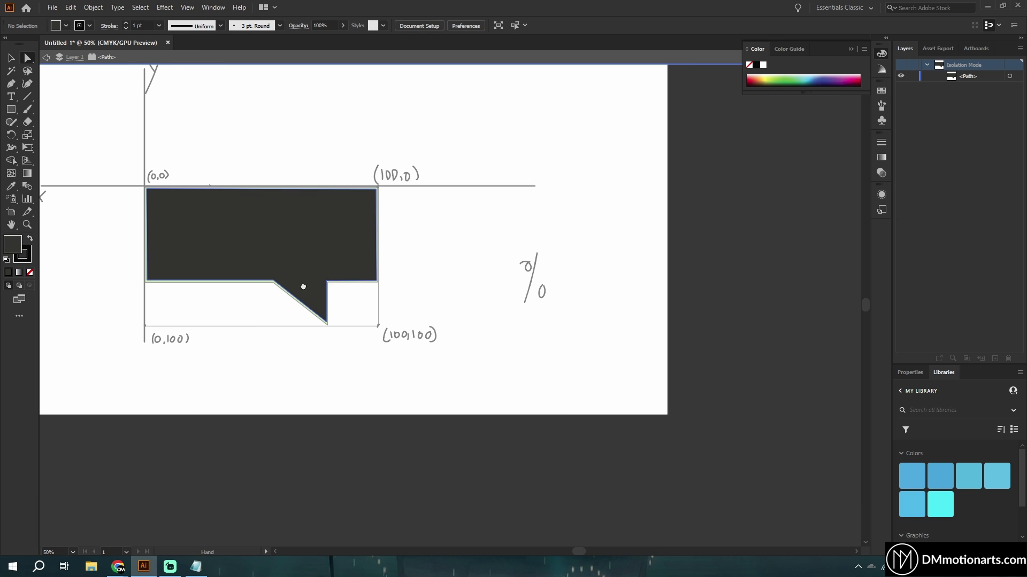
left_click(314, 243)
left_click_drag(314, 243, 782, 245)
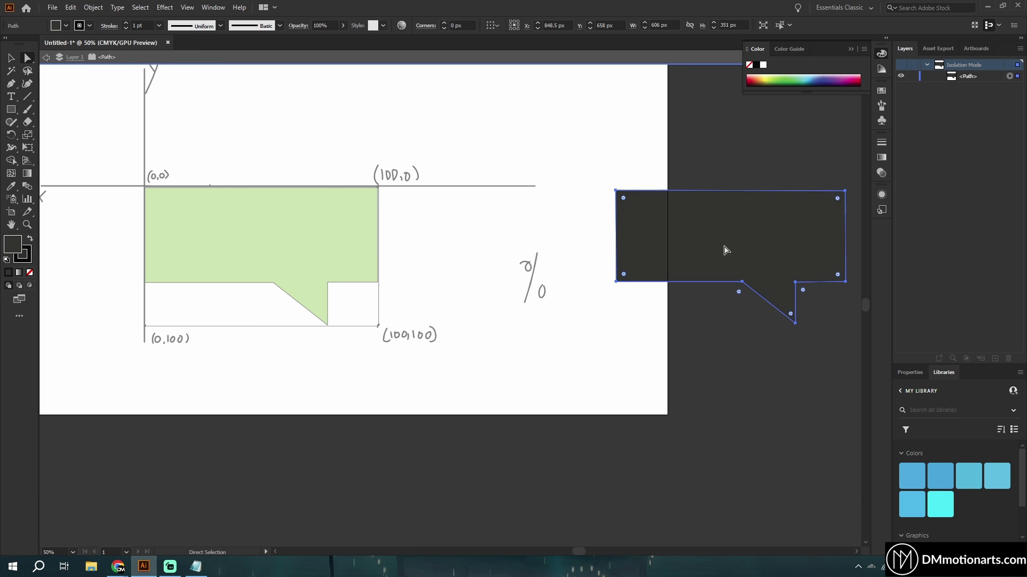
Exit isolation mode and move the green speech bubble to the empty area above and beyond the (100,0) corner.
left_click(322, 262)
double_click(293, 262)
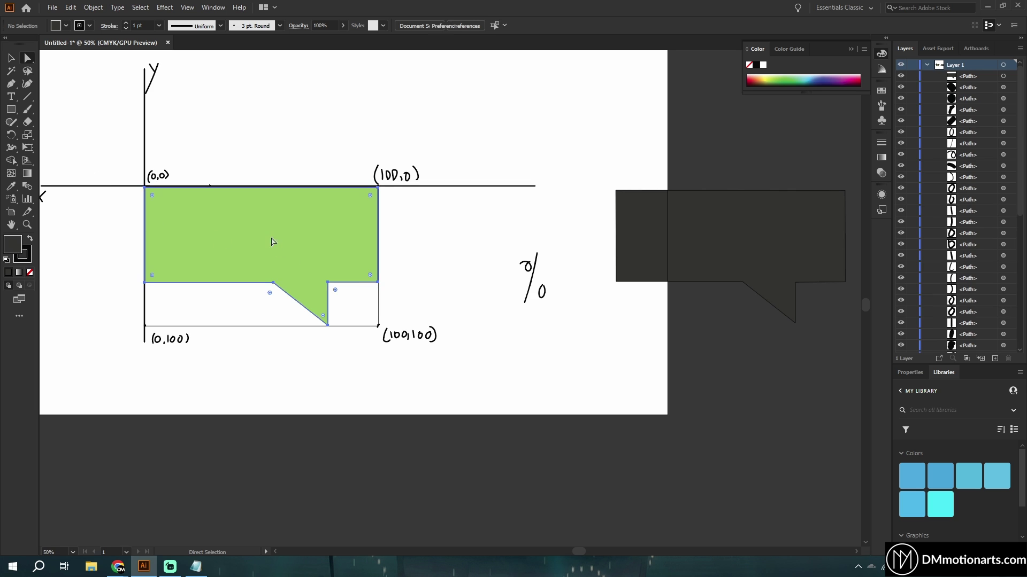
left_click_drag(252, 238, 508, 256)
scroll(554, 293, "up", 2)
Duplicate the green bubble in place and fill the front copy with teal 6CFFD8.
key("ctrl")
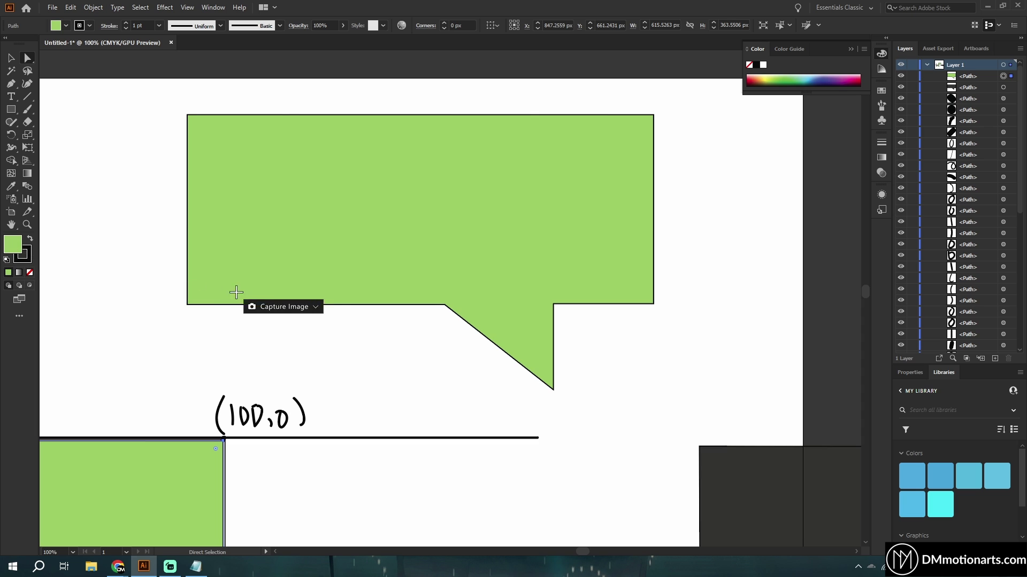
key("v")
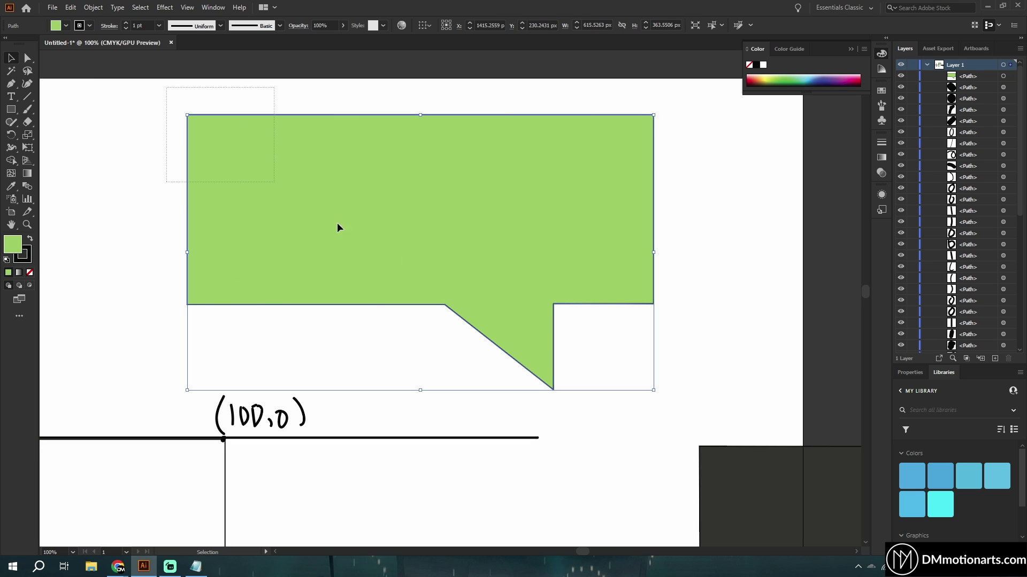
double_click(13, 249)
left_click_drag(622, 269, 647, 196)
left_click(724, 282)
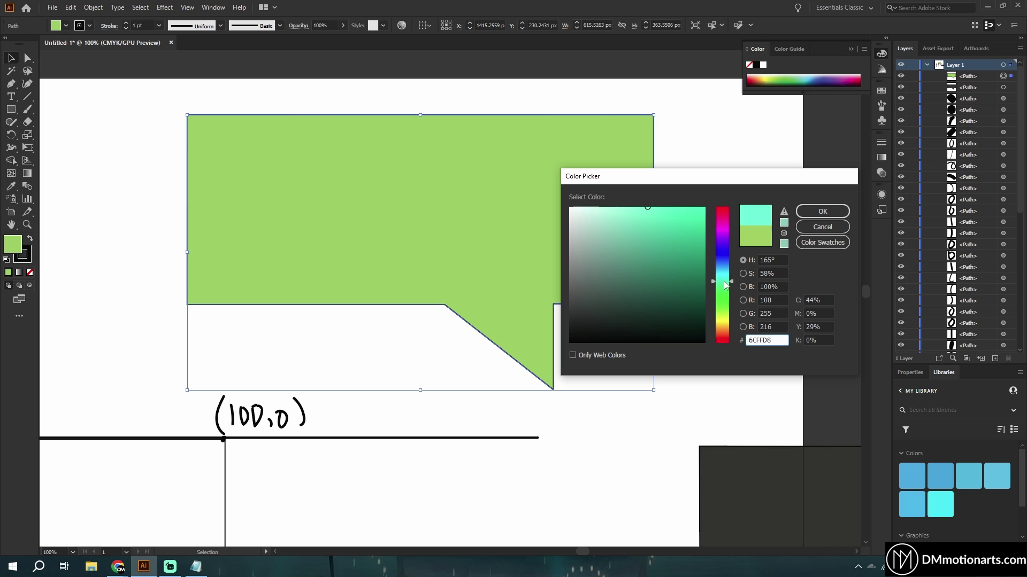
left_click(809, 211)
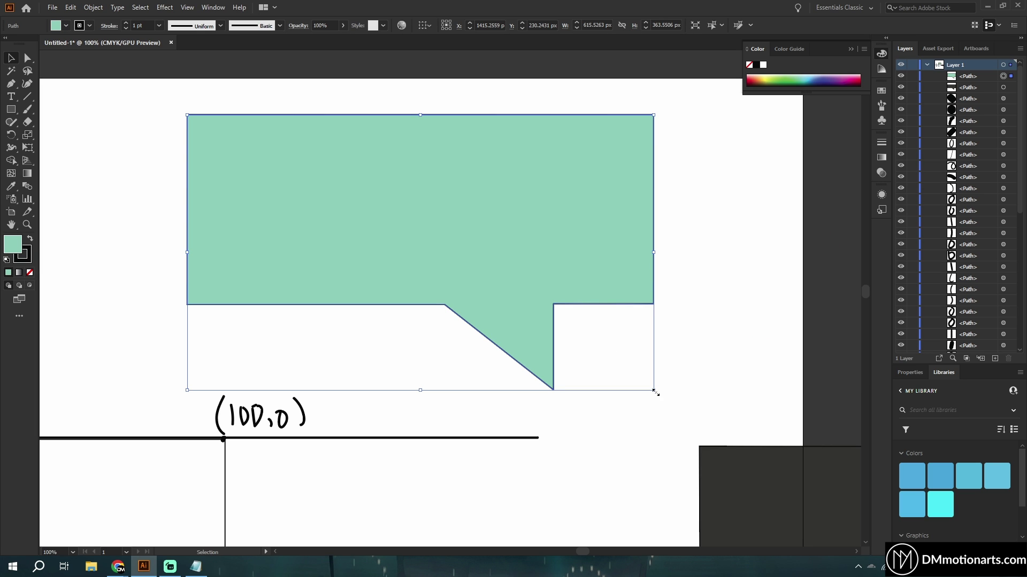
Try scaling the teal copy about its centre to about 596 × 352 px for an inset border, then remove the copy.
left_click_drag(655, 391, 649, 387)
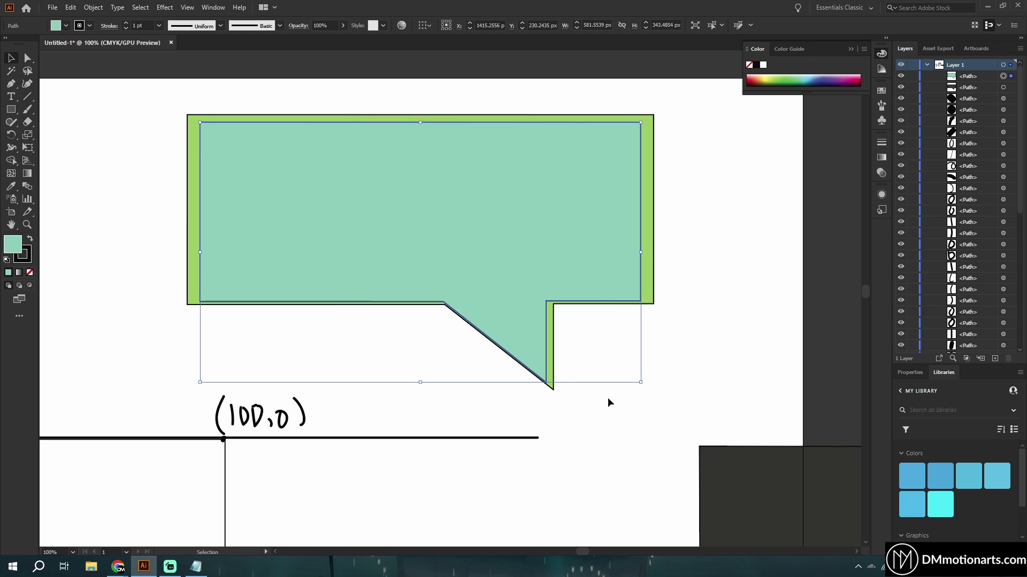
left_click_drag(639, 382, 645, 386)
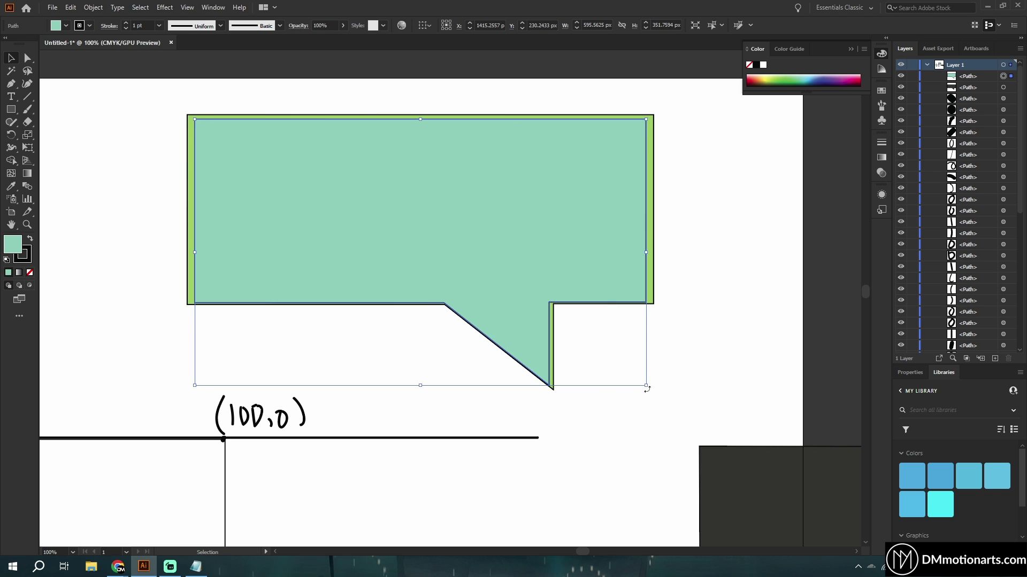
key("Return")
left_click(580, 366)
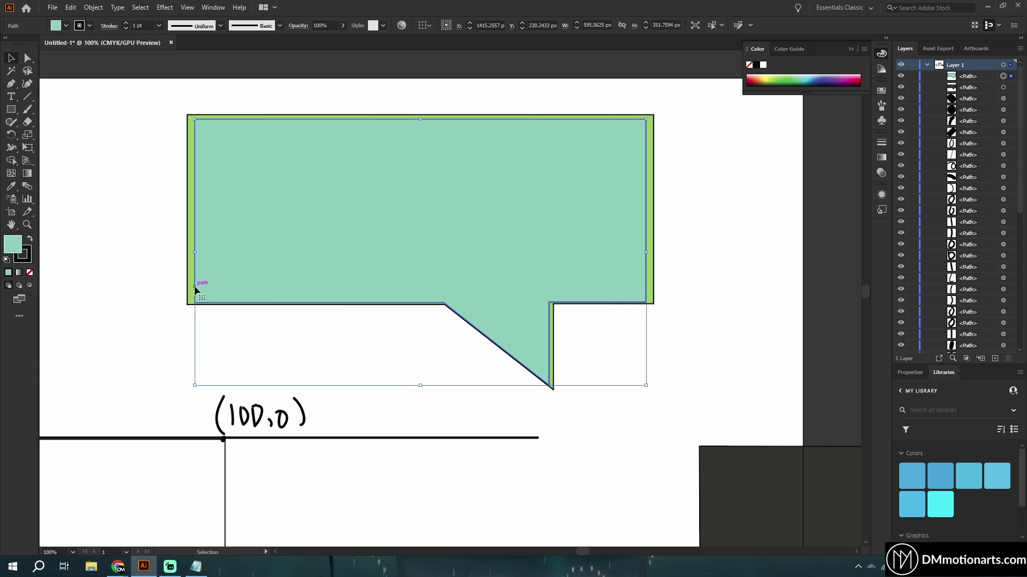
left_click(147, 211)
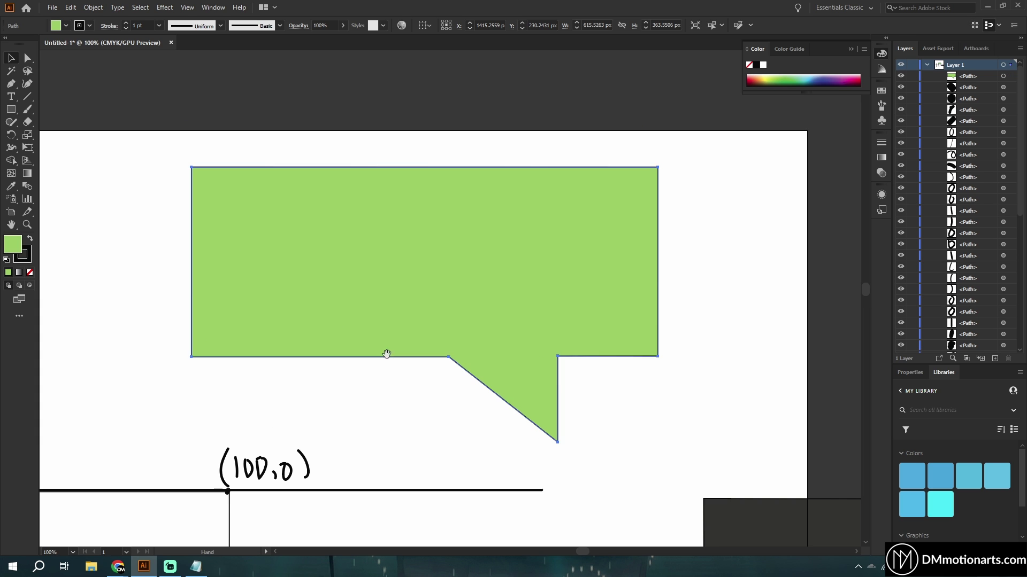
Try scaling the green bubble slightly inward from its upper-left corner, and undo the scaling.
scroll(260, 247, "up", 2)
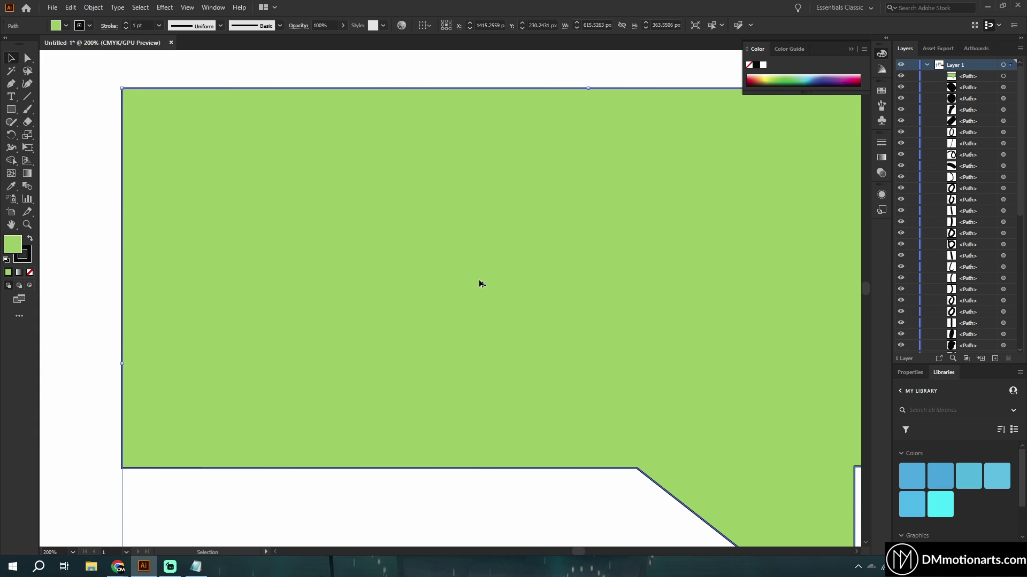
scroll(479, 283, "down", 2)
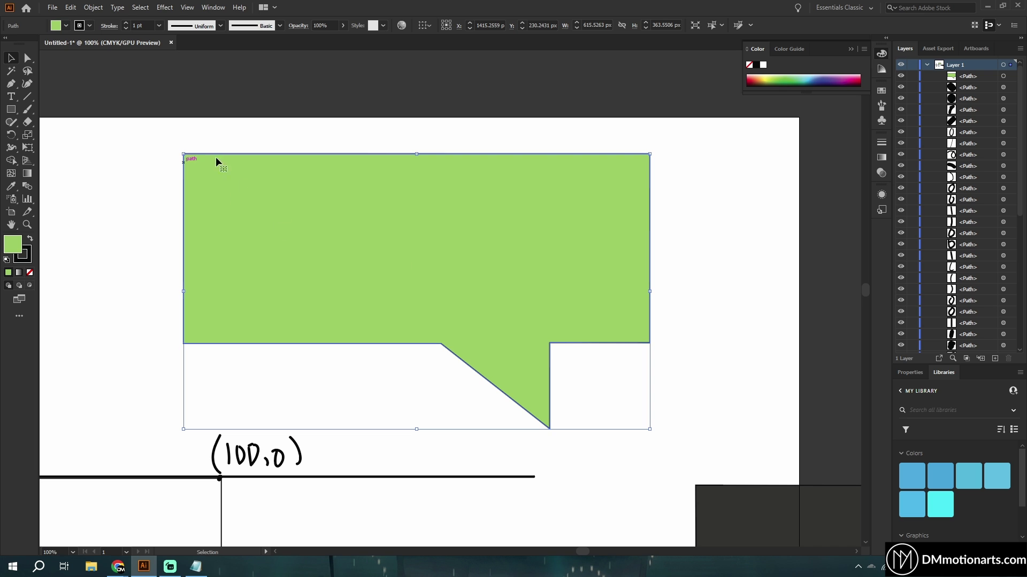
left_click_drag(183, 154, 189, 160)
key("ctrl+z")
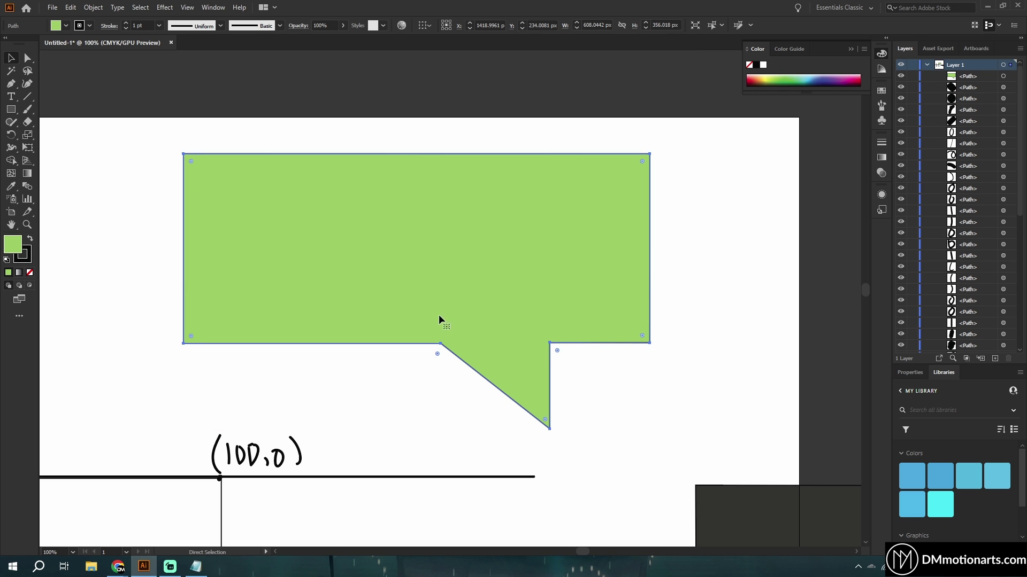
Move the dark speech bubble from beyond the artboard onto the green bubble.
scroll(538, 346, "down", 1)
scroll(546, 350, "down", 2)
left_click_drag(697, 445, 449, 284)
key("ctrl+equal")
key("ctrl+equal")
key("ctrl+equal")
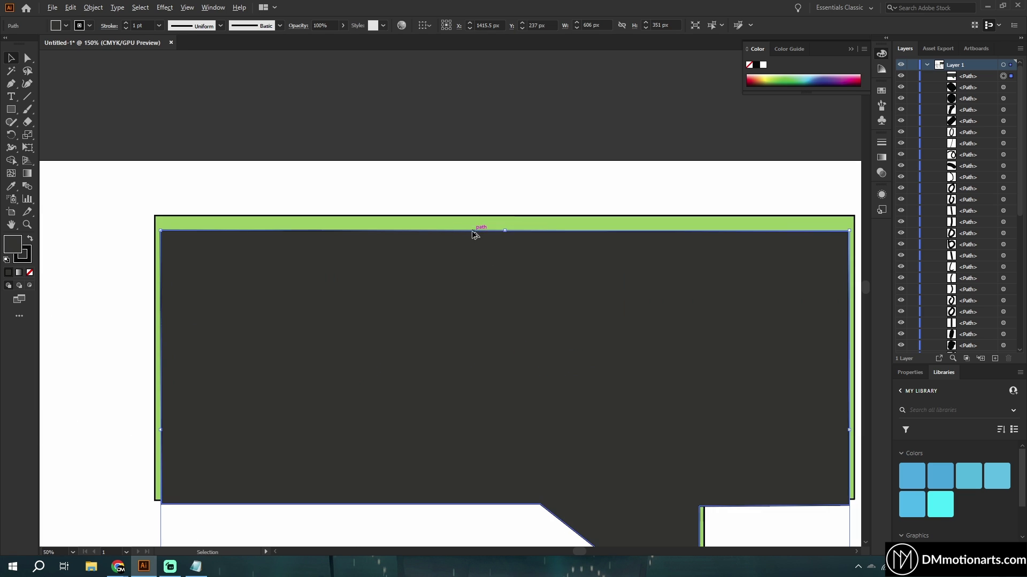
Fine-tune the dark bubble's position to X 1415.5 px, Y 230 px so the green border shows around it.
left_click_drag(382, 331, 385, 327)
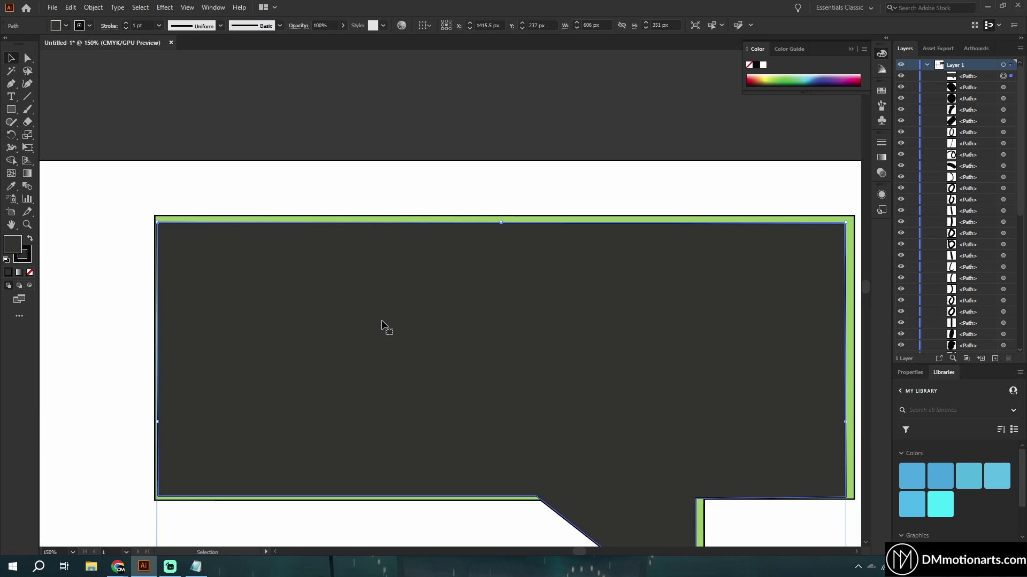
key("ctrl+minus")
key("ctrl+minus")
key("ctrl+minus")
key("ctrl+minus")
key("ctrl+minus")
key("ctrl+minus")
key("ctrl+equal")
key("ctrl+equal")
key("ctrl+equal")
key("ctrl+equal")
key("ctrl+equal")
key("ctrl+equal")
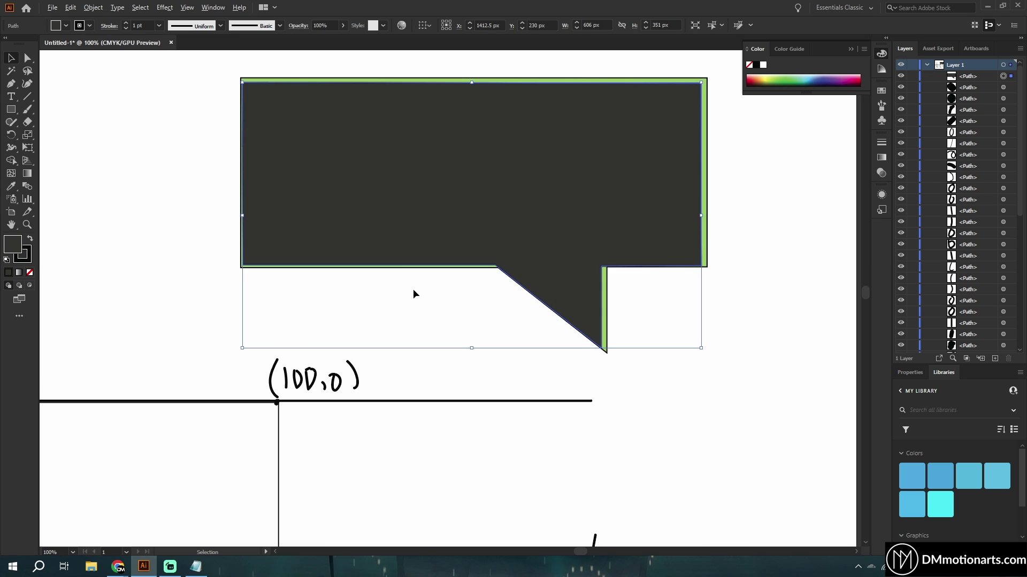
left_click_drag(667, 238, 669, 238)
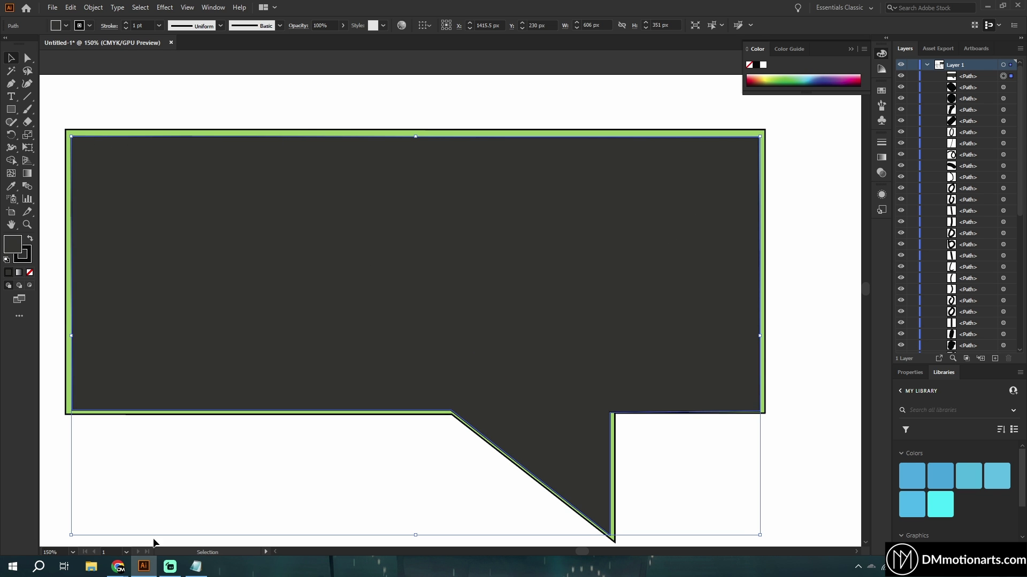
Switch to the Elementor page in Chrome and copy the clip-path polygon declaration from the Clip container's custom CSS.
left_click(124, 566)
left_click(177, 521)
key("ctrl+shift+Tab")
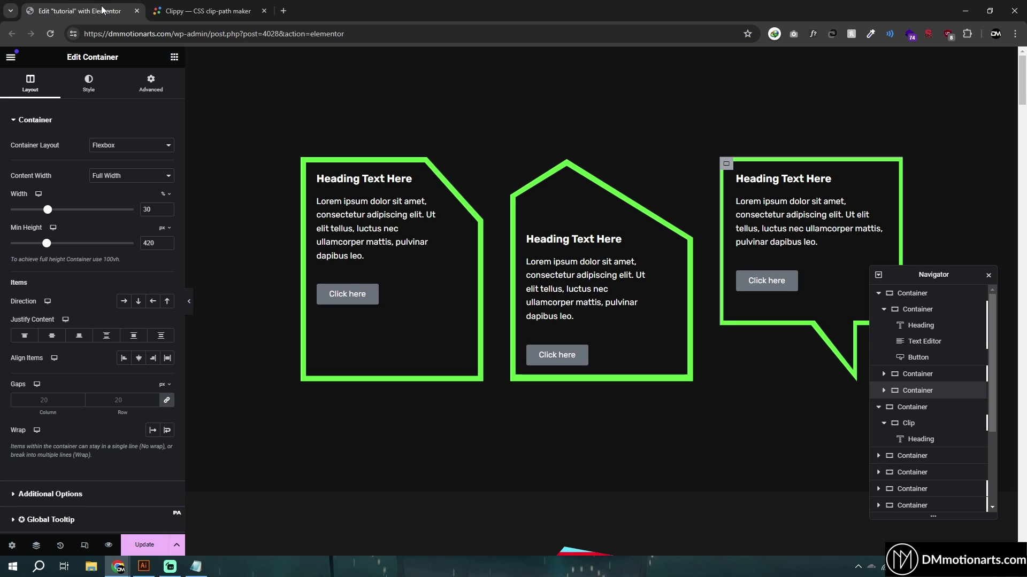
scroll(451, 333, "down", 1)
scroll(474, 287, "down", 2)
left_click_drag(63, 233, 233, 245)
key("ctrl+c")
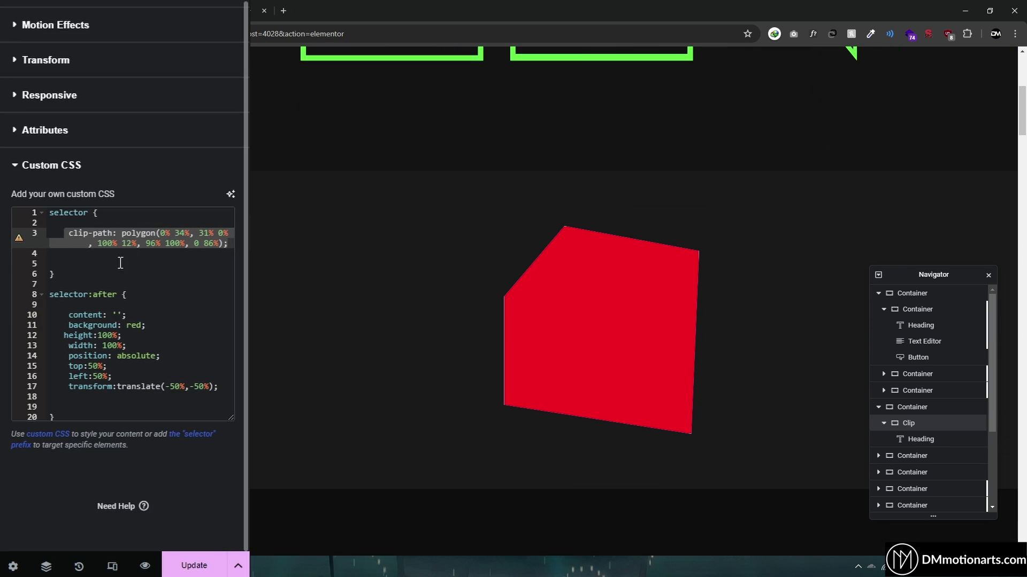
Paste the clip-path declaration on a new line after the transform in the selector:after rule.
left_click(224, 379)
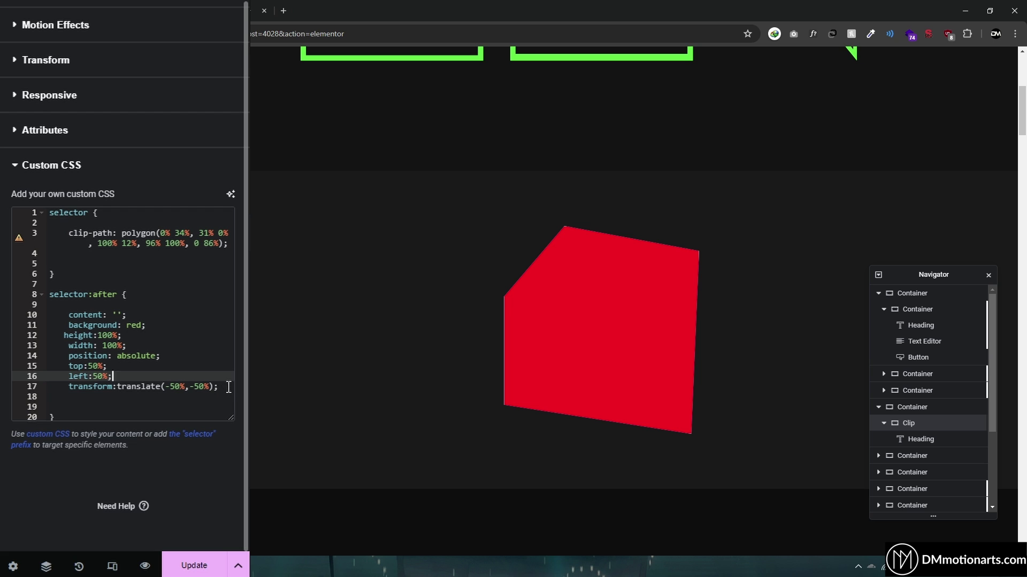
left_click(228, 387)
key("Return")
key("ctrl+v")
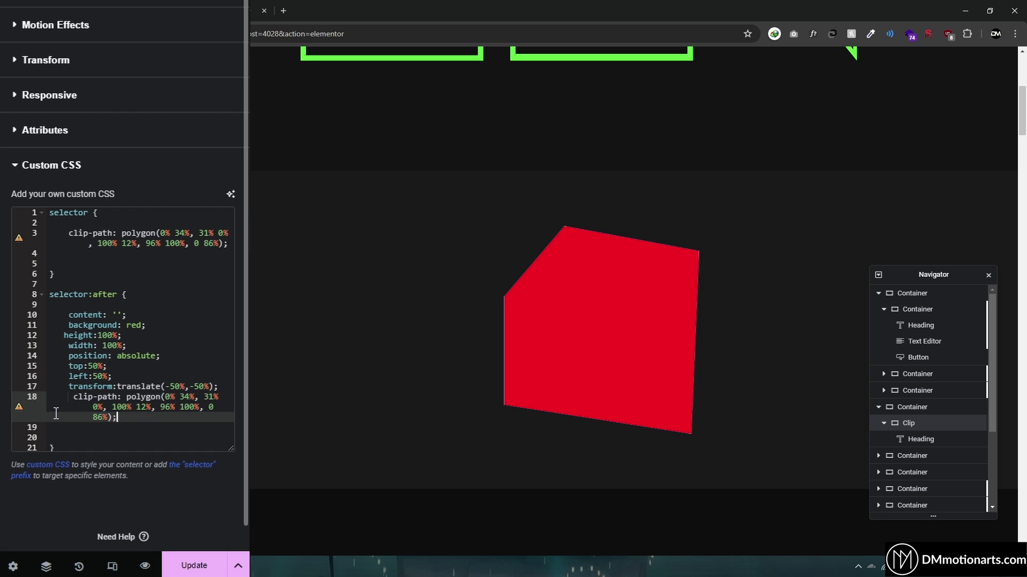
Review the bordered example cards, and examine the clip-path polygon's coordinate pairs in the Notepad copy of the code.
left_click(171, 396)
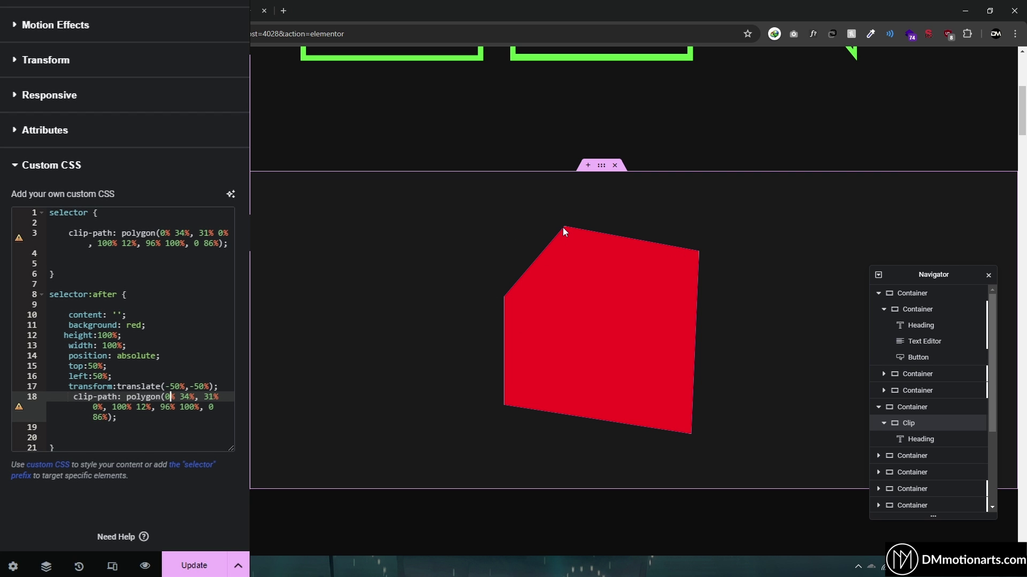
scroll(492, 292, "up", 6)
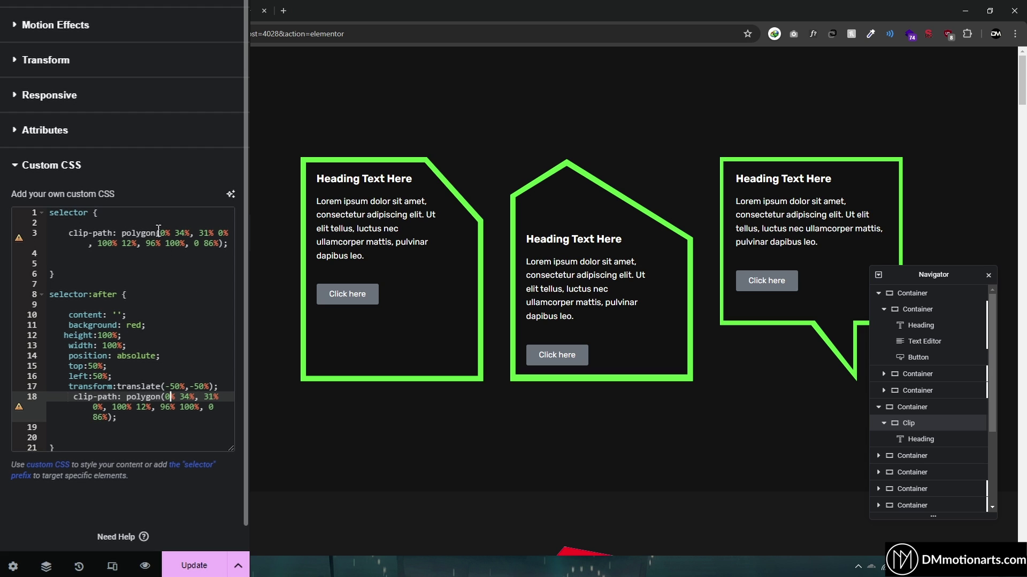
key("alt+Tab")
left_click(538, 284)
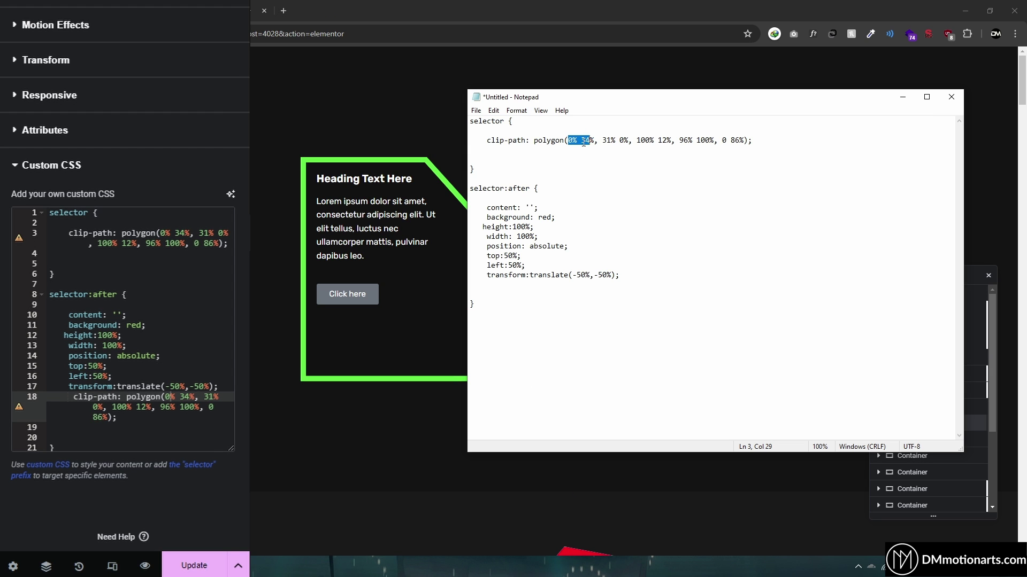
left_click_drag(602, 140, 754, 140)
left_click(679, 140)
left_click(755, 140)
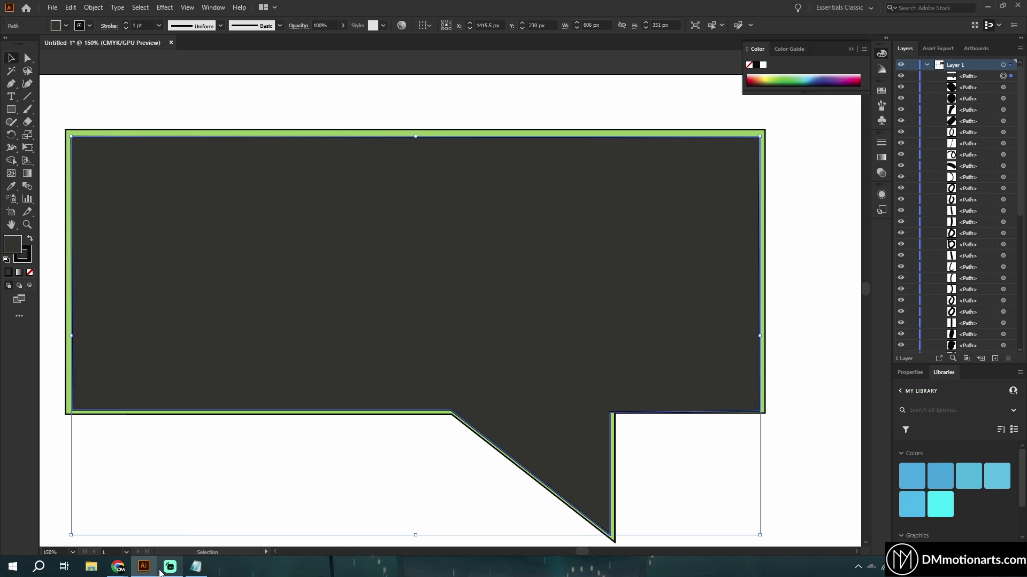
Return to the Elementor preview to examine the red polygon's corners, and check the x/y percentage axes in the Illustrator sketch.
left_click(174, 516)
scroll(344, 314, "down", 4)
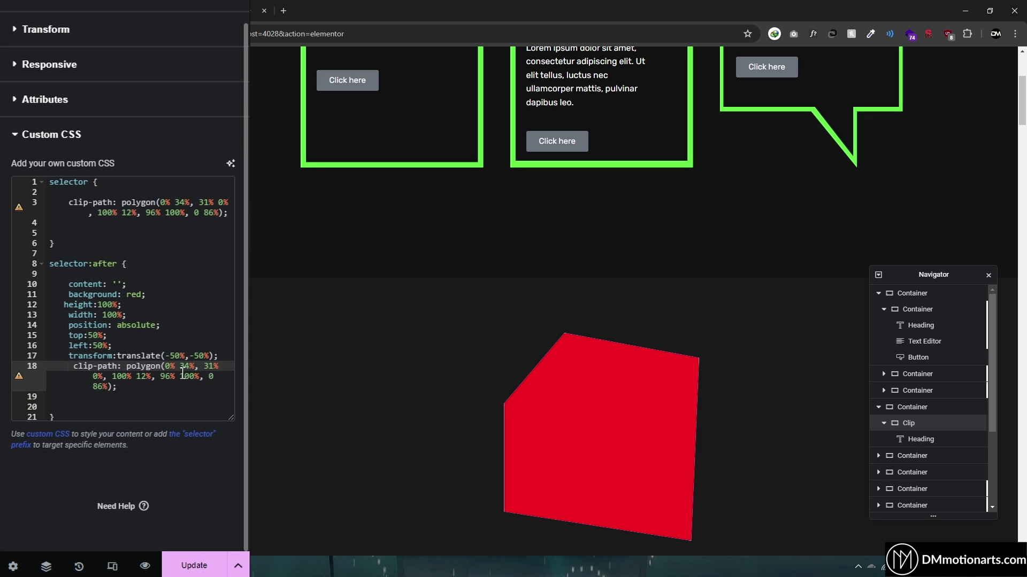
left_click(145, 421)
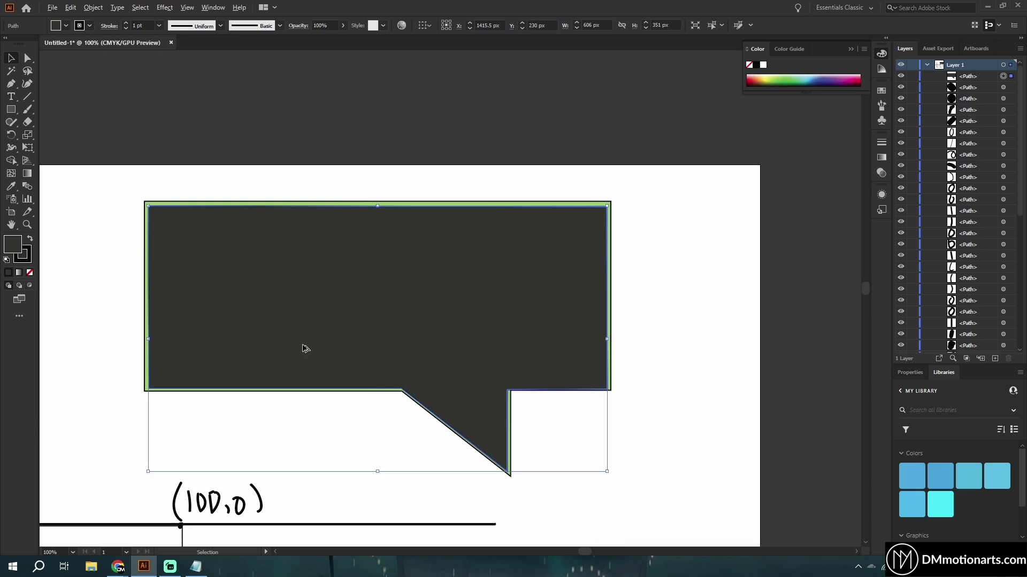
scroll(303, 347, "down", 2)
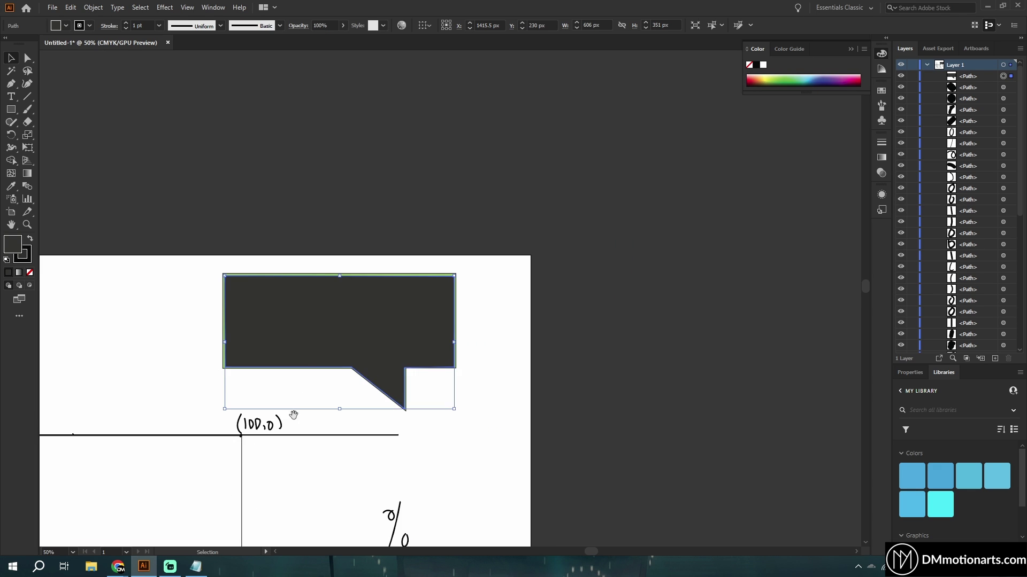
left_click_drag(278, 437, 569, 243)
scroll(341, 312, "up", 1)
left_click_drag(524, 334, 480, 323)
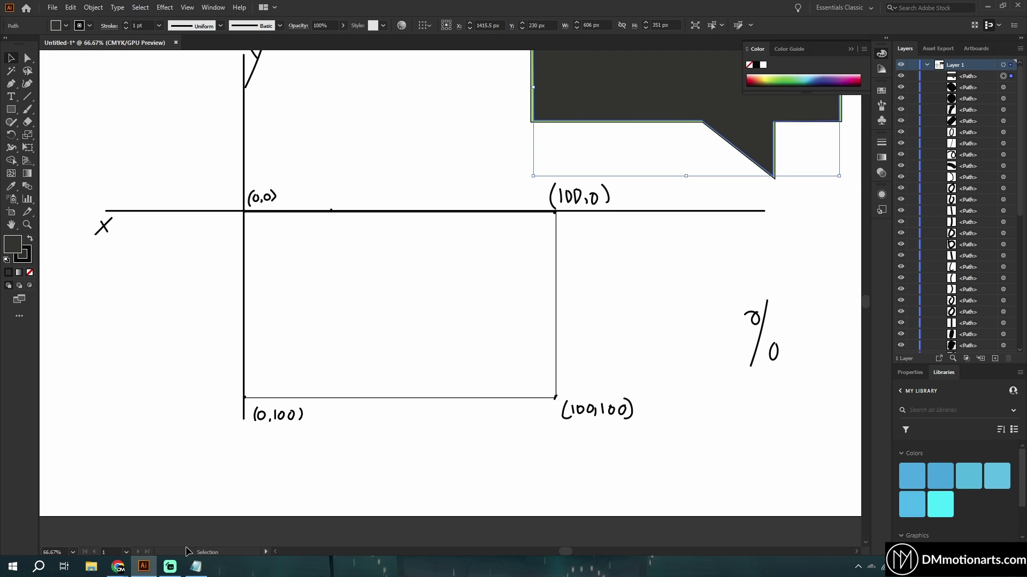
Back in Elementor, set the y value of the selector:after polygon's second point, after 31%, to 2%.
mouse_move(119, 567)
left_click(174, 516)
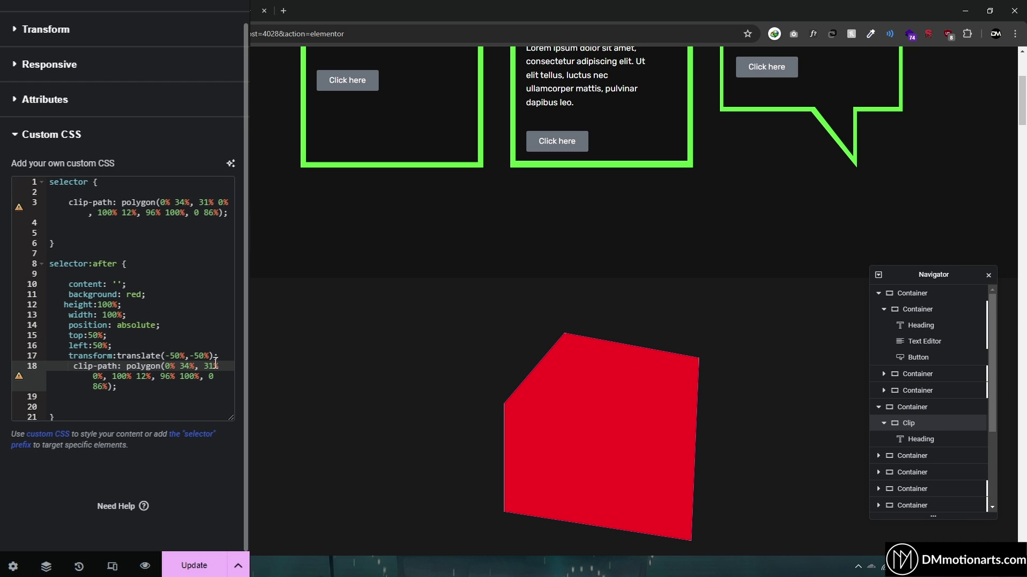
left_click(98, 376)
key("BackSpace")
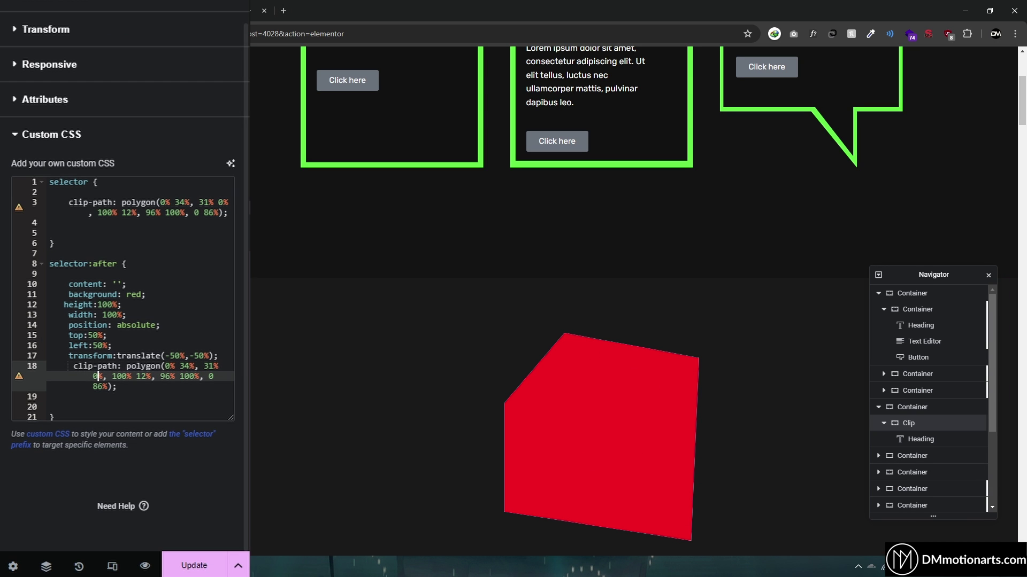
type("3")
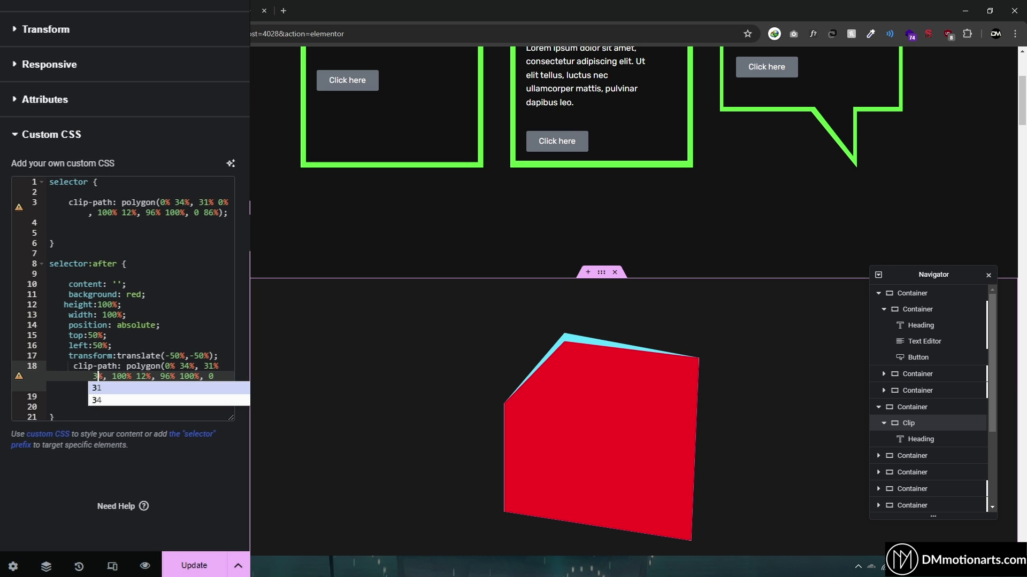
key("BackSpace")
type("2")
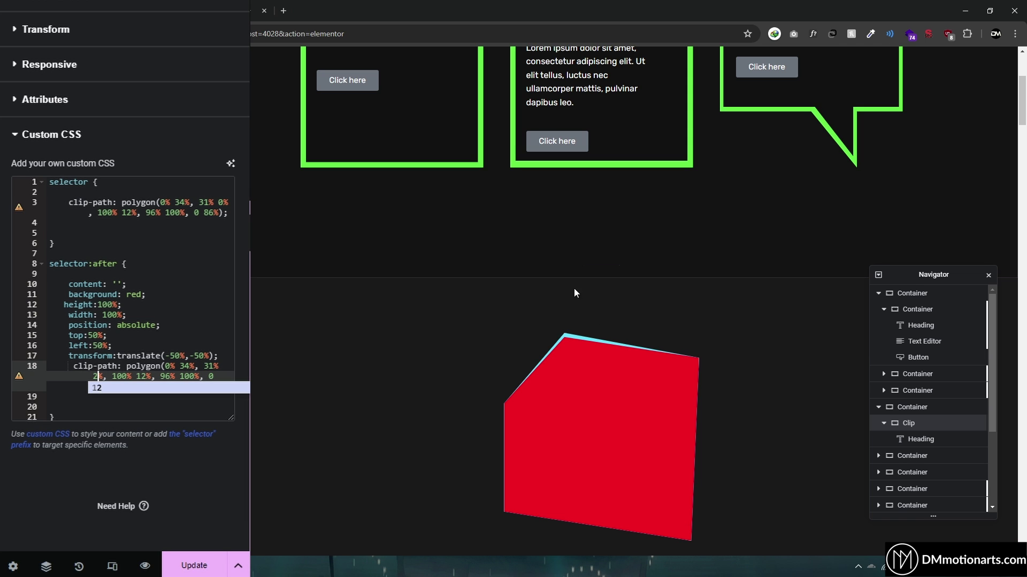
Set the x value of the selector:after polygon's third point, the 100% 12% pair, to 98%.
left_click(113, 356)
left_click(137, 376)
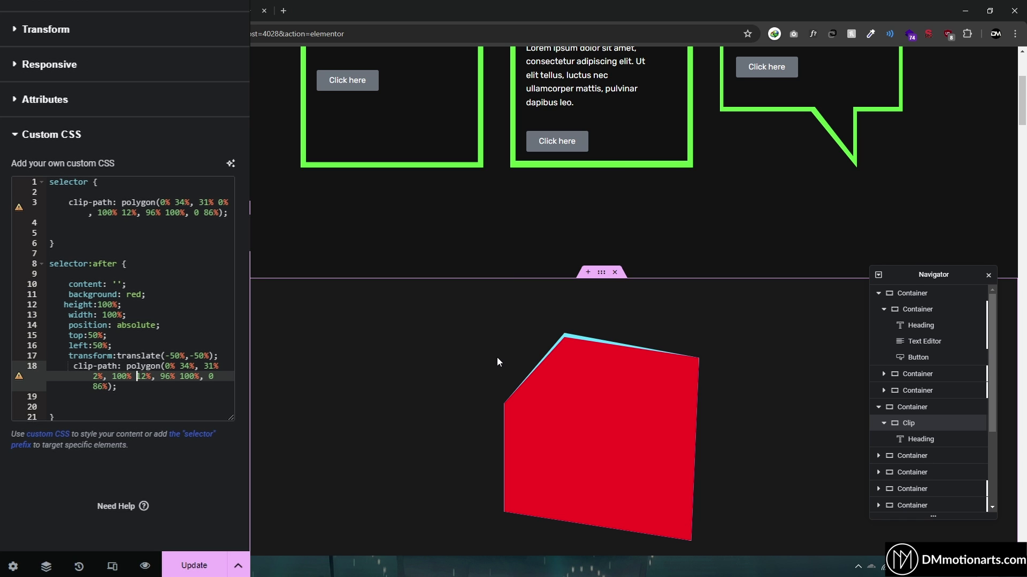
left_click(155, 387)
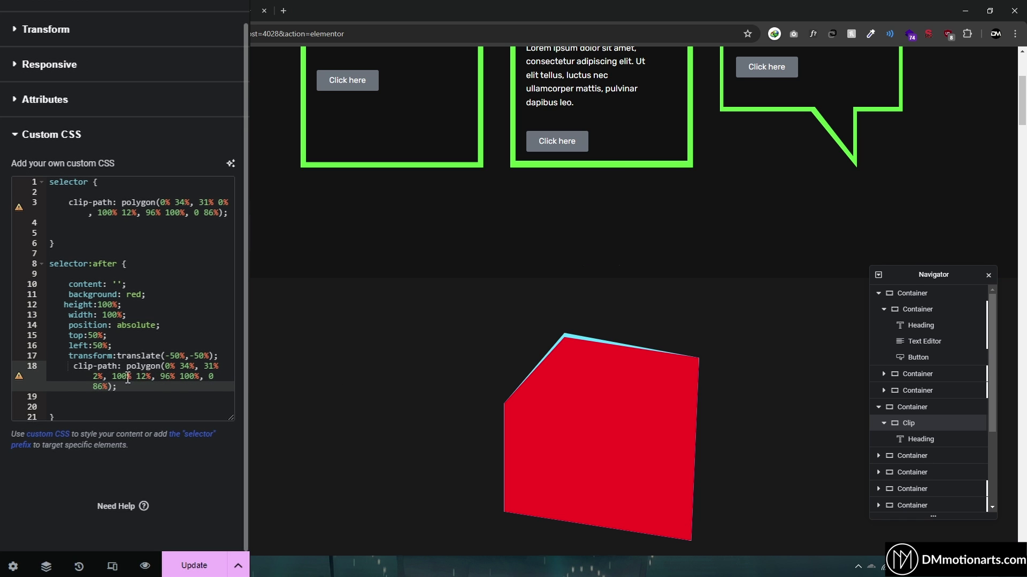
left_click_drag(112, 376, 152, 377)
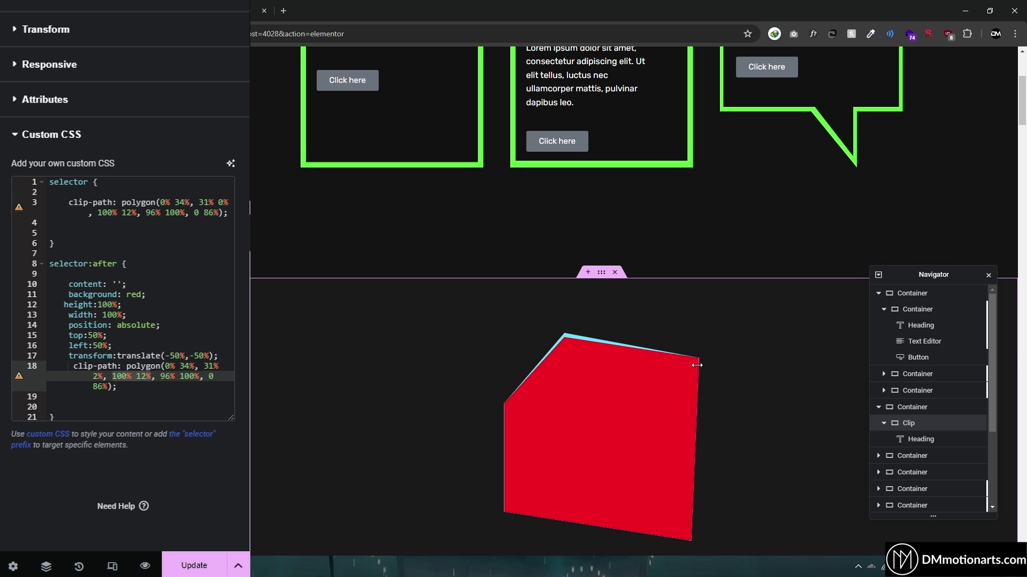
left_click(125, 375)
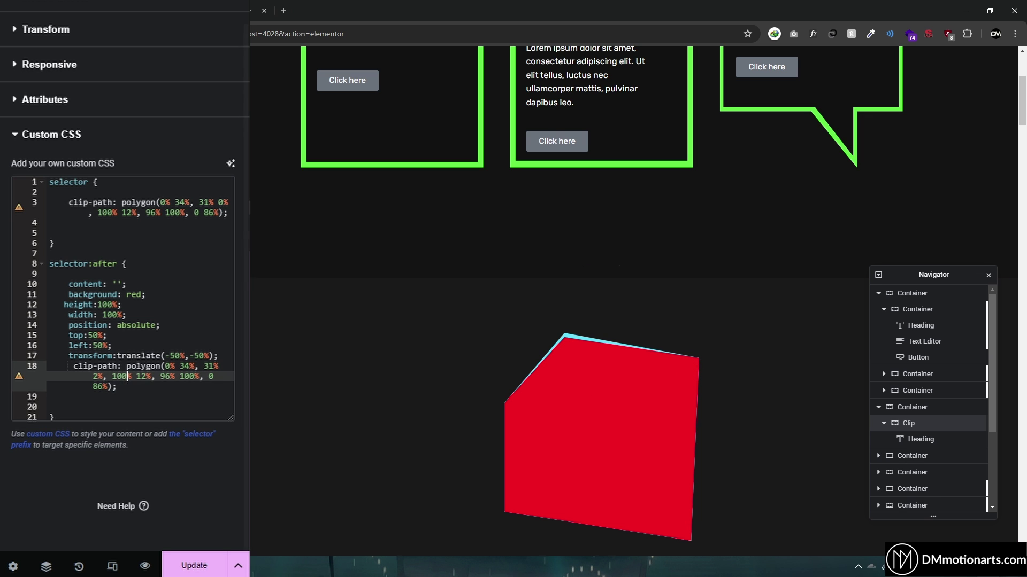
key("BackSpace")
key("BackSpace")
key("BackSpace")
type("98")
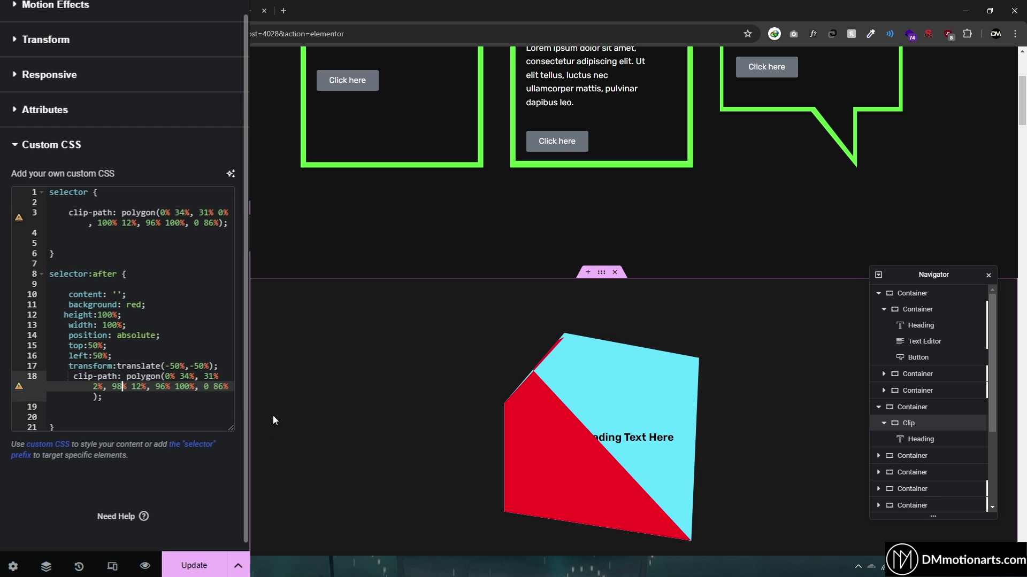
Set the y value of the selector:after polygon's third point, after 98%, to 13%.
key("Right")
key("Right")
key("Right")
key("Right")
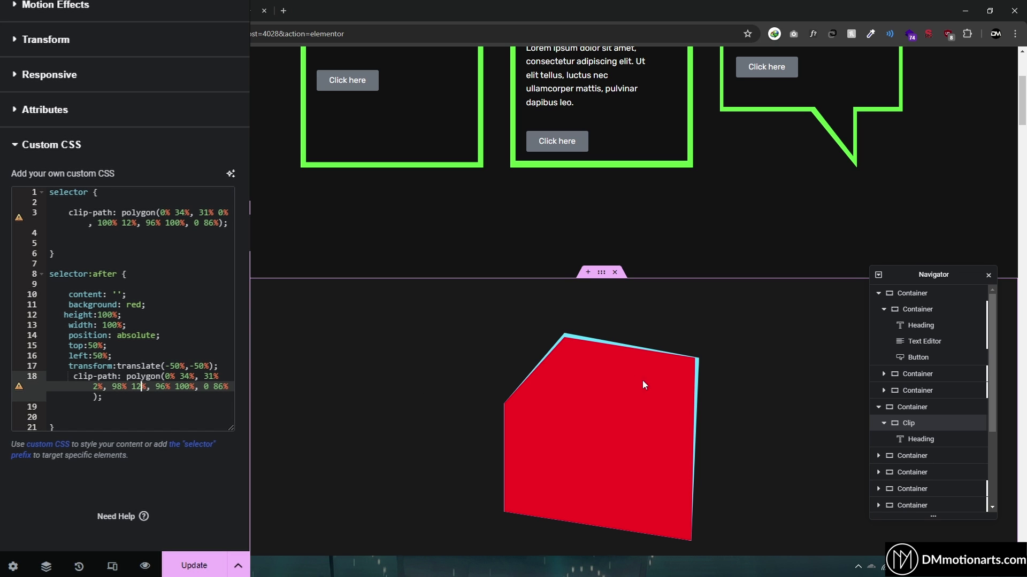
key("BackSpace")
type("4")
key("BackSpace")
type("3")
Try lowering the y value of the selector:after polygon's fourth point, after 96%, to 98%.
key("Right")
key("Right")
key("Right")
key("Right")
key("Right")
scroll(730, 377, "down", 1)
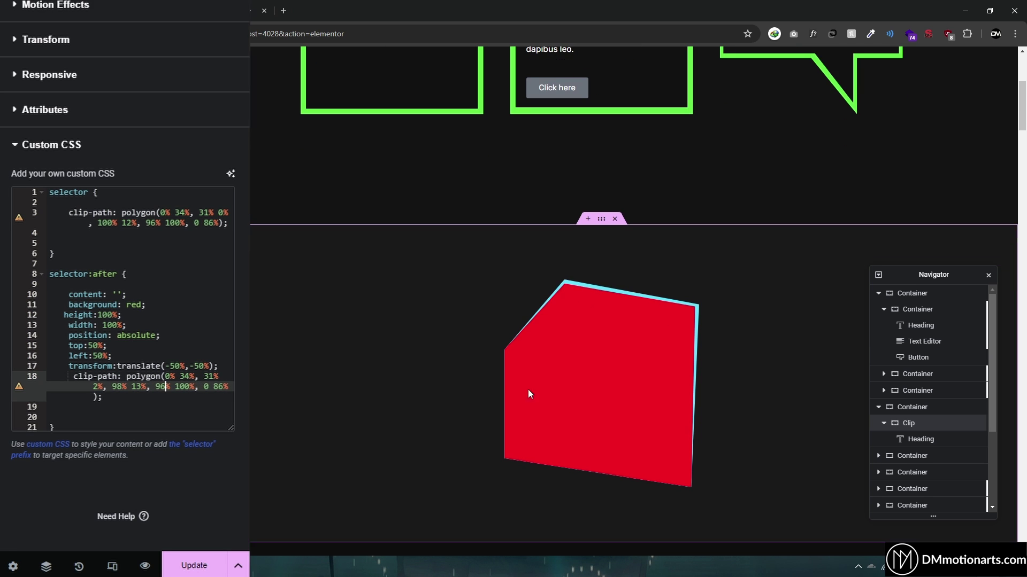
scroll(479, 153, "up", 5)
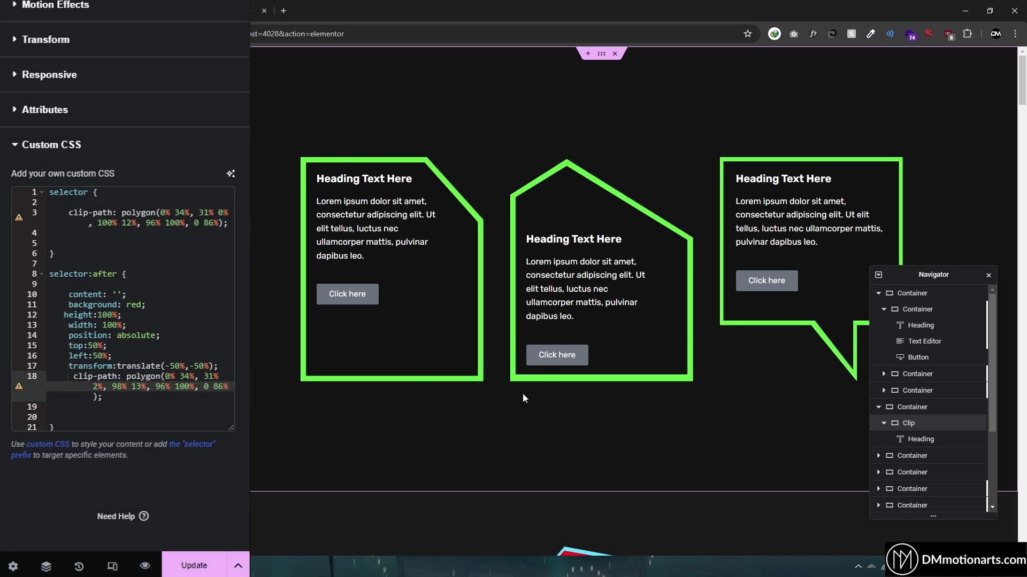
scroll(588, 358, "down", 6)
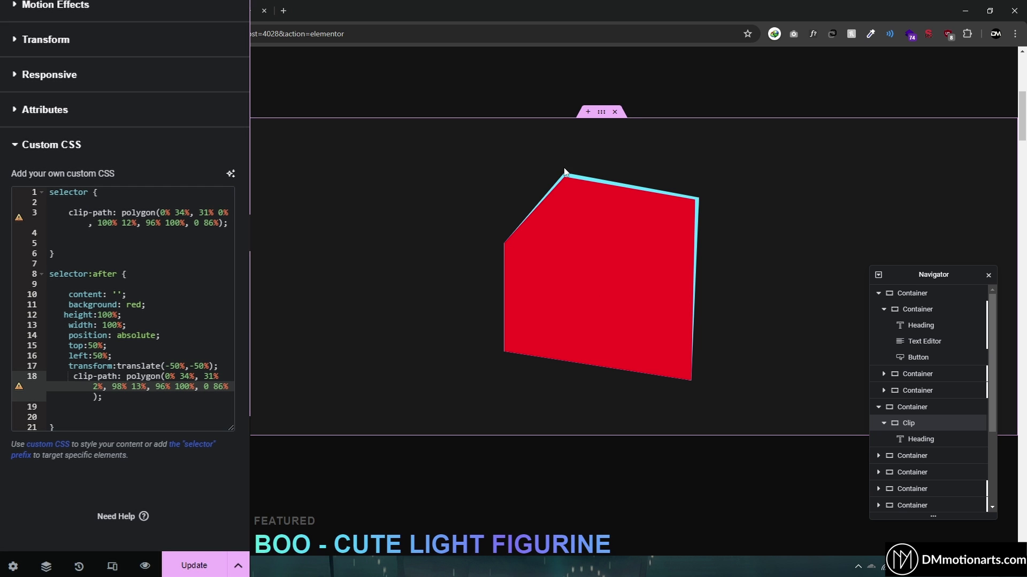
left_click(180, 377)
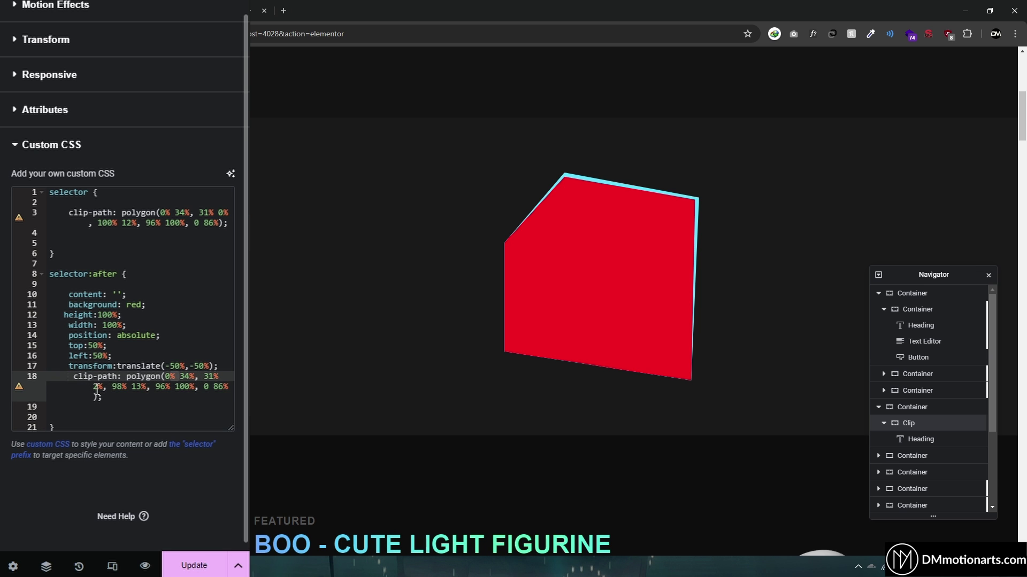
left_click_drag(170, 387, 194, 395)
left_click(166, 387)
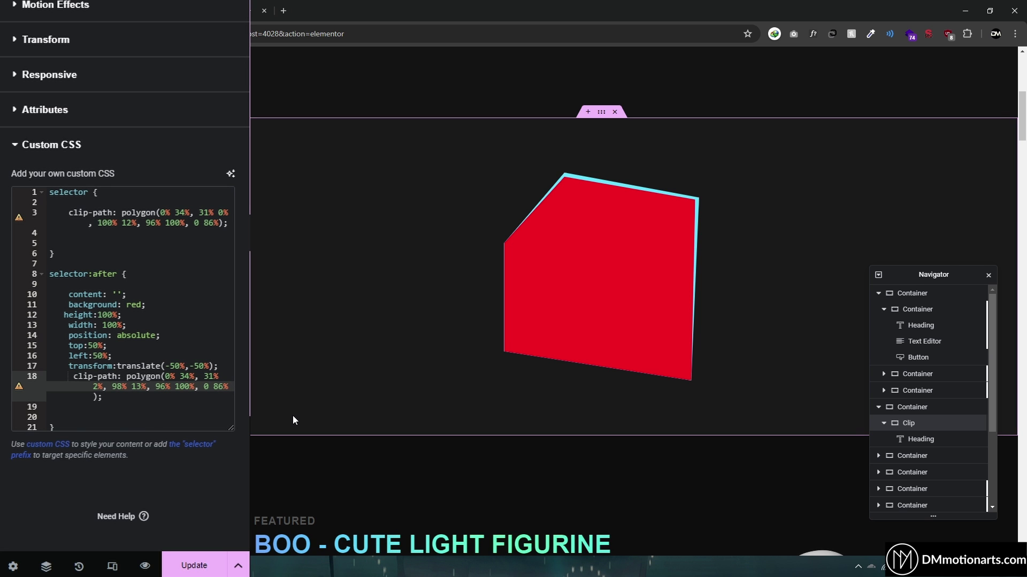
key("BackSpace")
key("BackSpace")
key("BackSpace")
type("98")
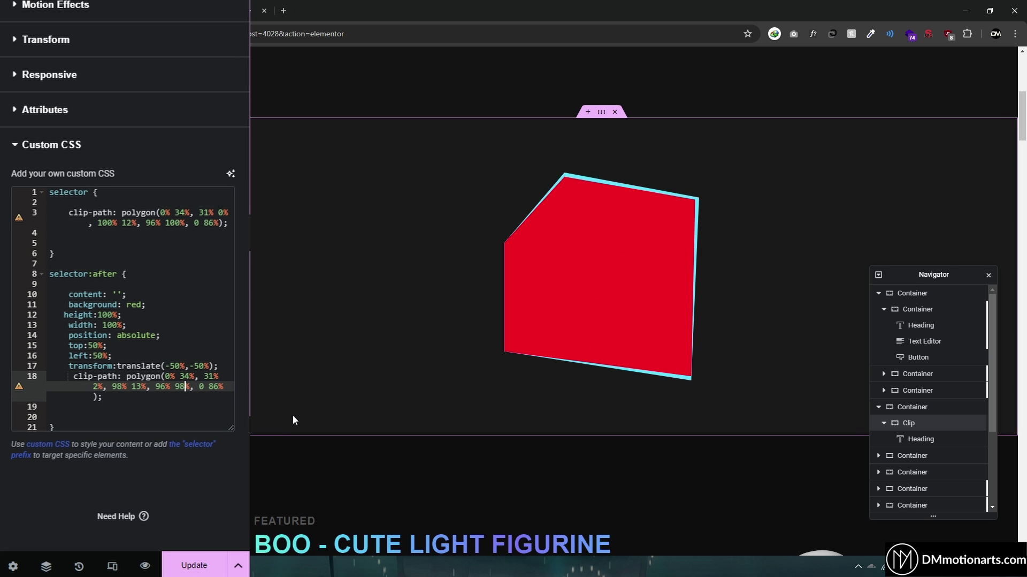
Set the x value of the selector:after polygon's fourth point to 94%, after trying 95%.
key("Left")
key("Left")
key("Left")
key("Left")
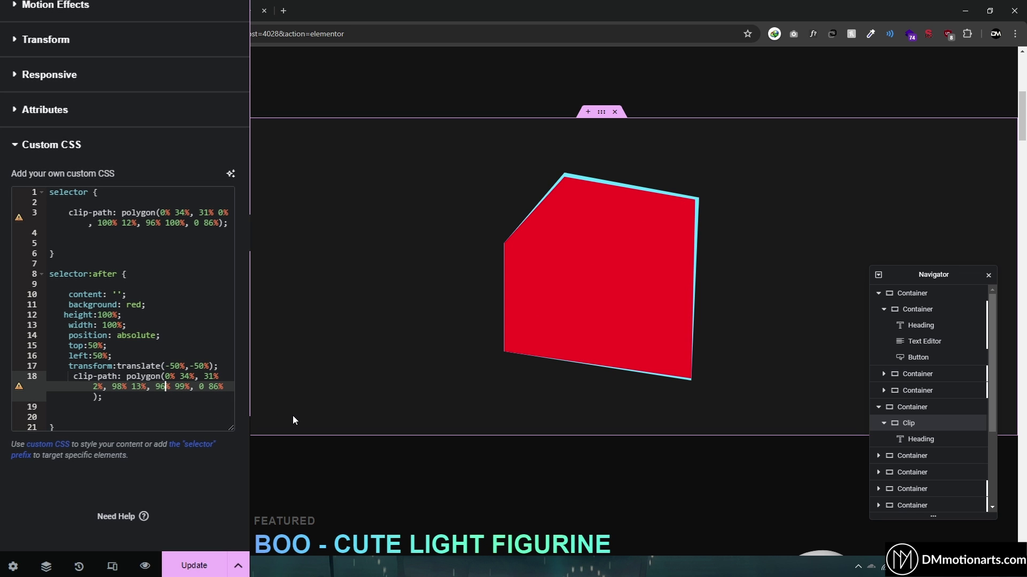
key("BackSpace")
type("5")
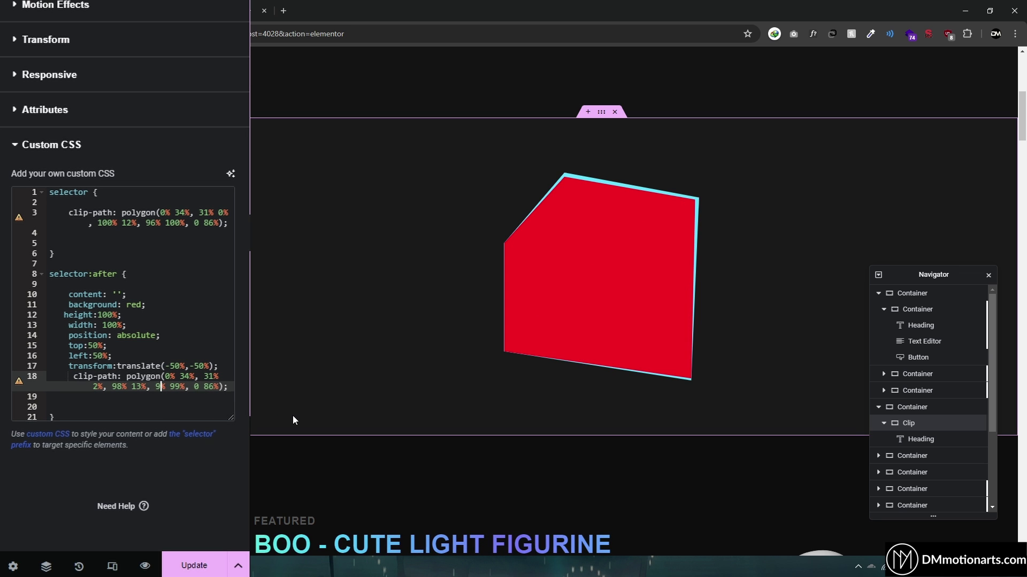
key("BackSpace")
type("4")
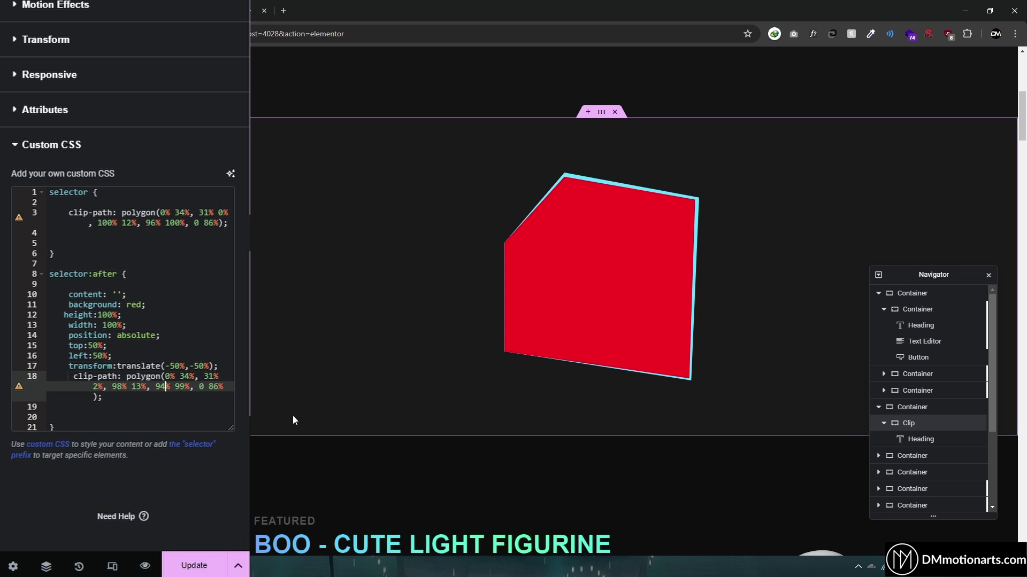
Set the y value of the selector:after polygon's fourth point, after 94%, to 98.5%.
key("Right")
key("Right")
key("Right")
key("Right")
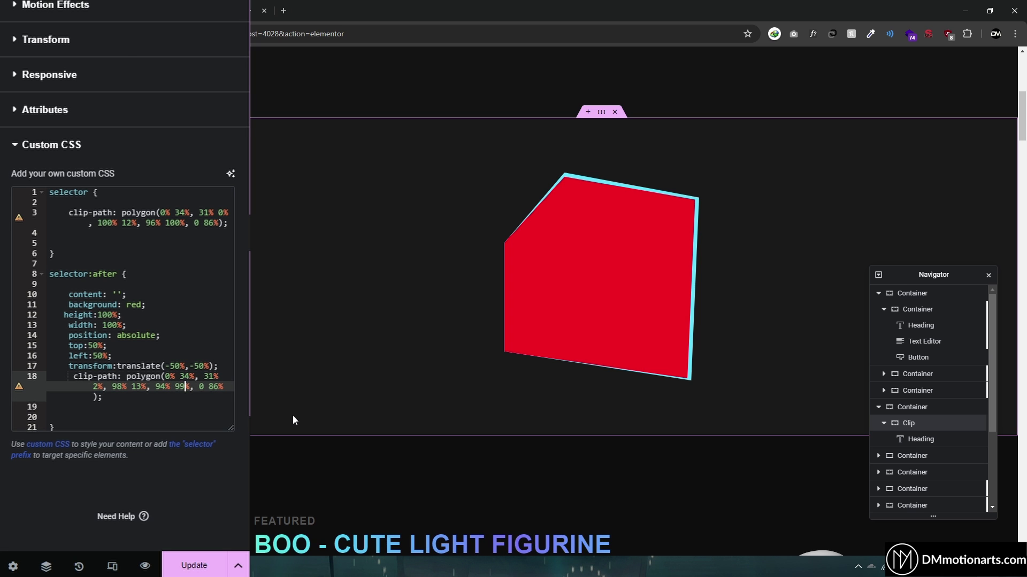
key("BackSpace")
type("8")
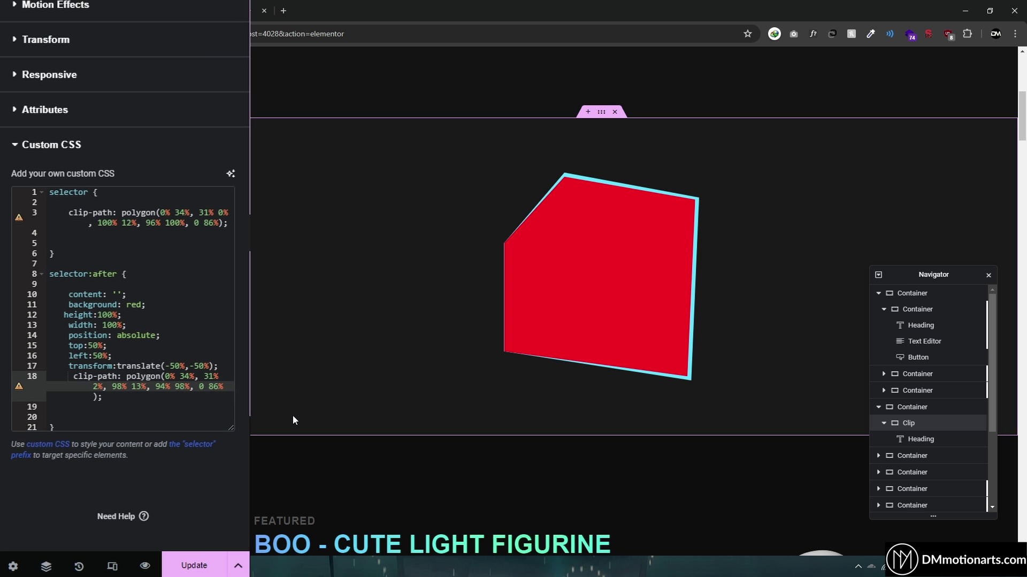
type(".5")
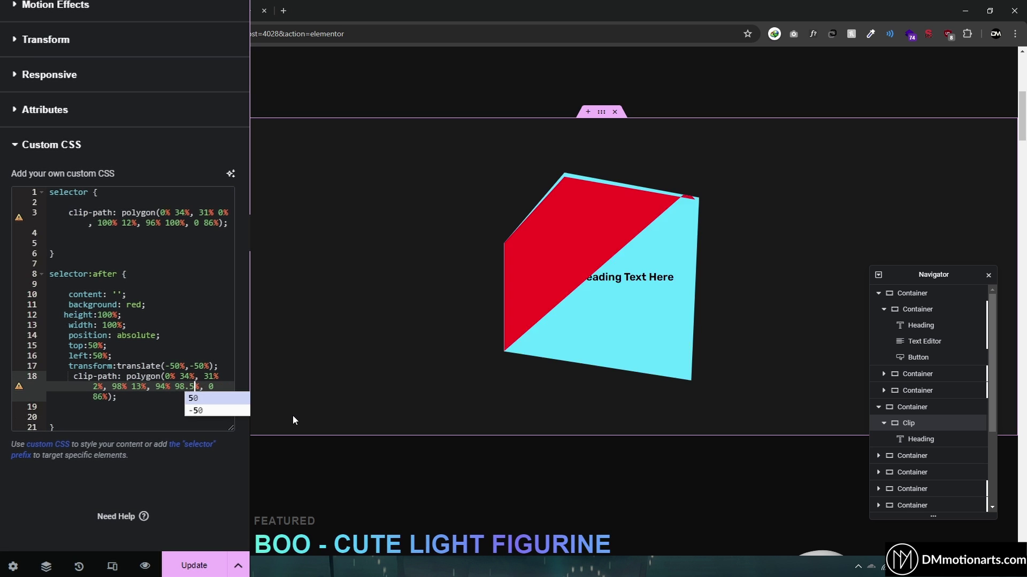
key("Escape")
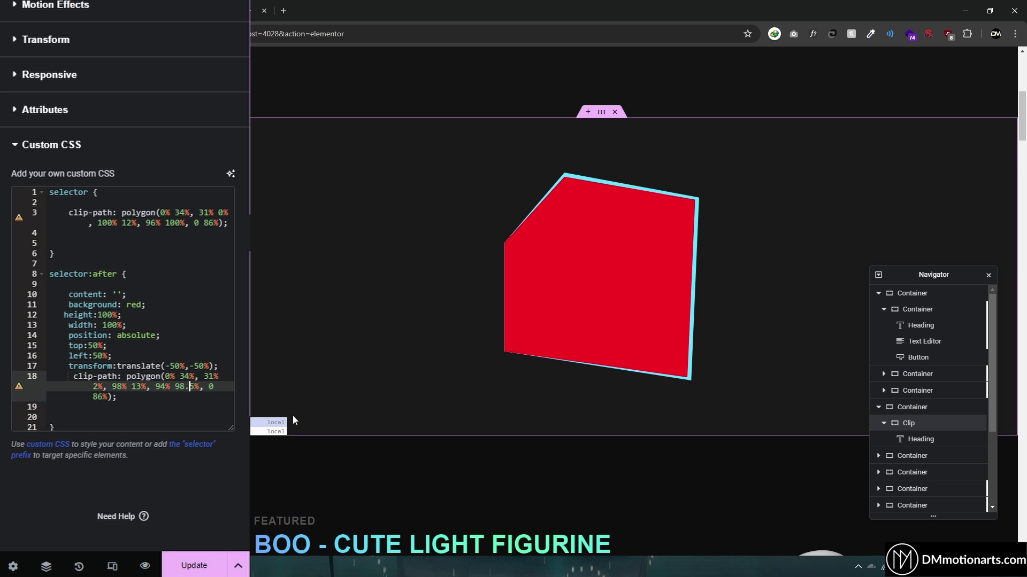
key("End")
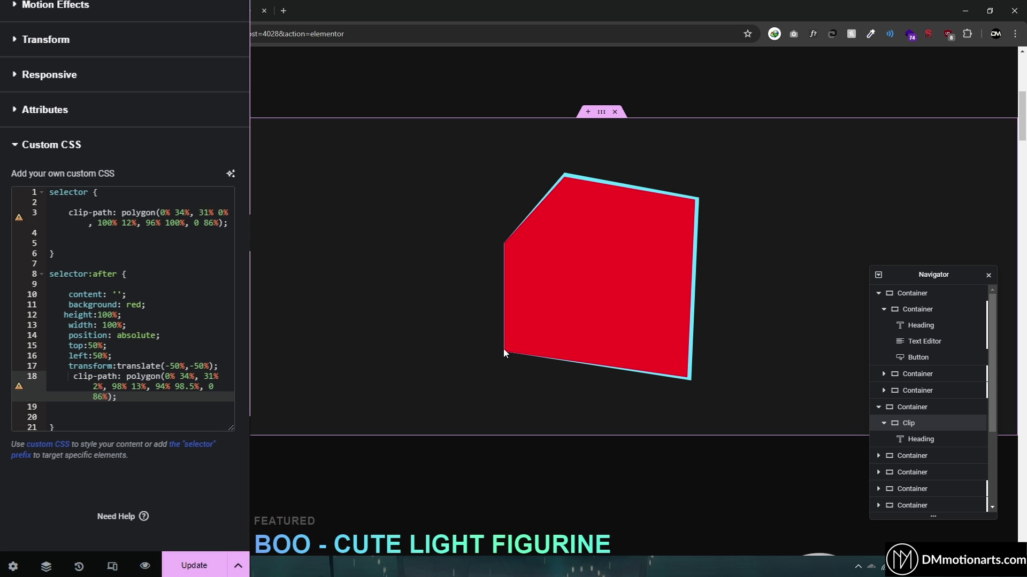
Set the selector:after polygon's fifth point to 2% 85%, adding the percent sign missing from its x value.
left_click(213, 386)
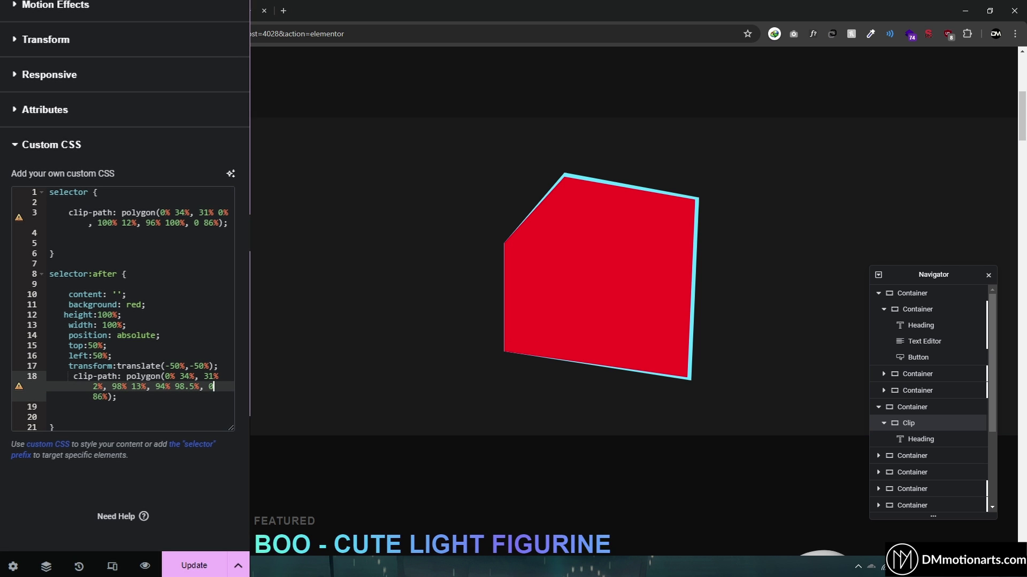
type("%")
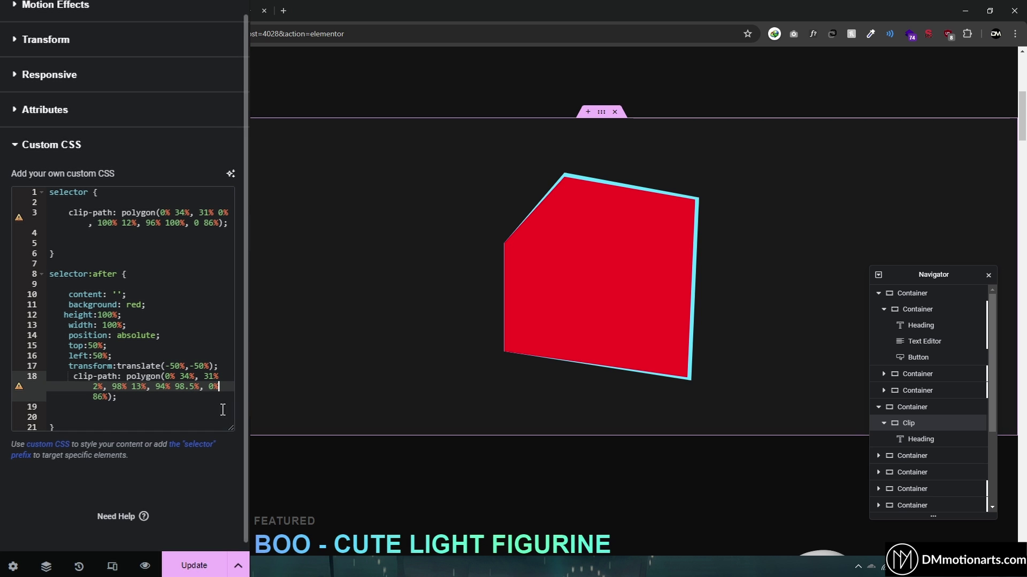
double_click(212, 386)
type("2")
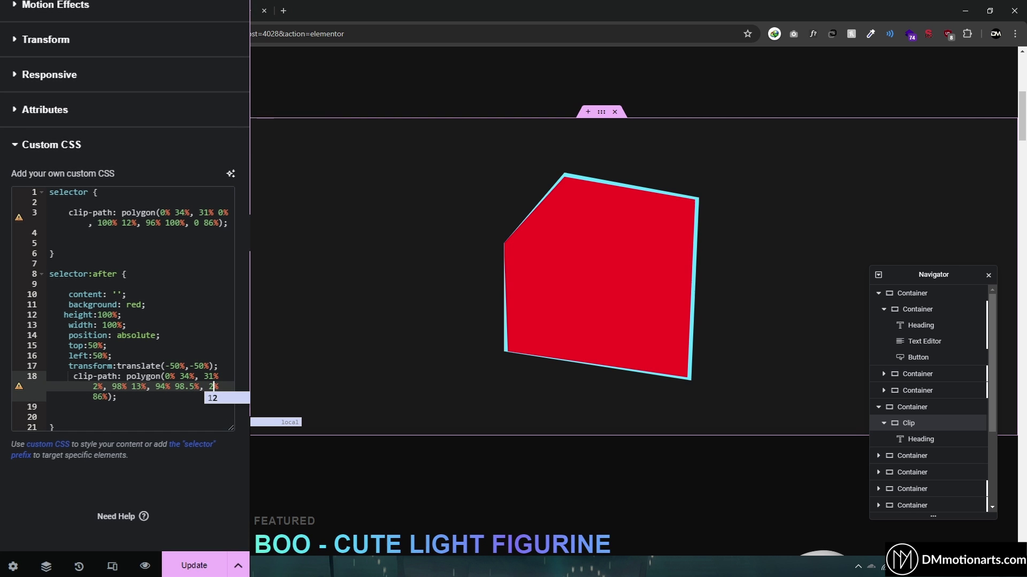
key("BackSpace")
type("3")
key("BackSpace")
type("2")
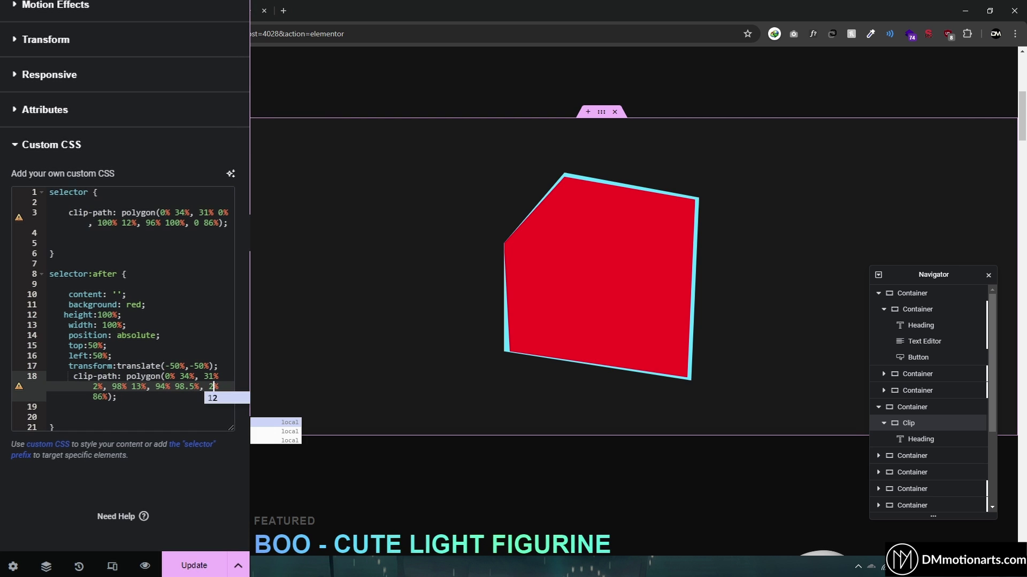
left_click(103, 396)
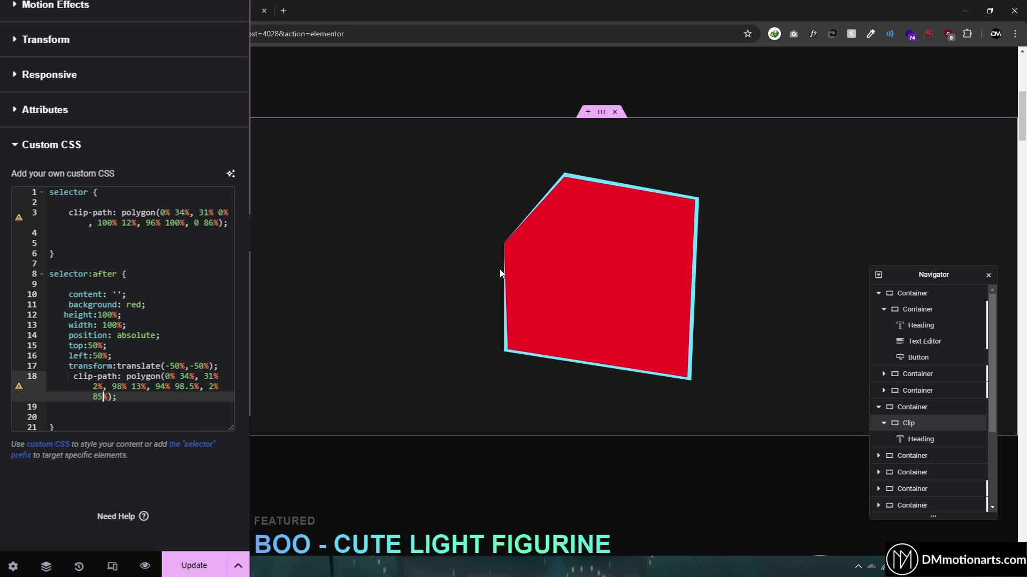
Set the x value of the selector:after polygon's first point, before 34%, to 2%.
left_click(175, 376)
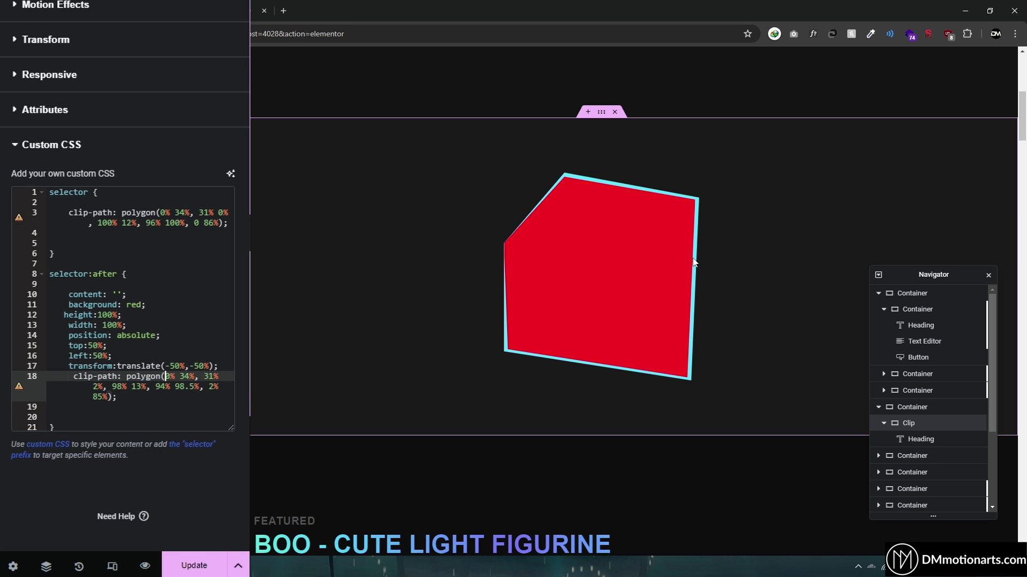
key("Delete")
type("2")
key("Right")
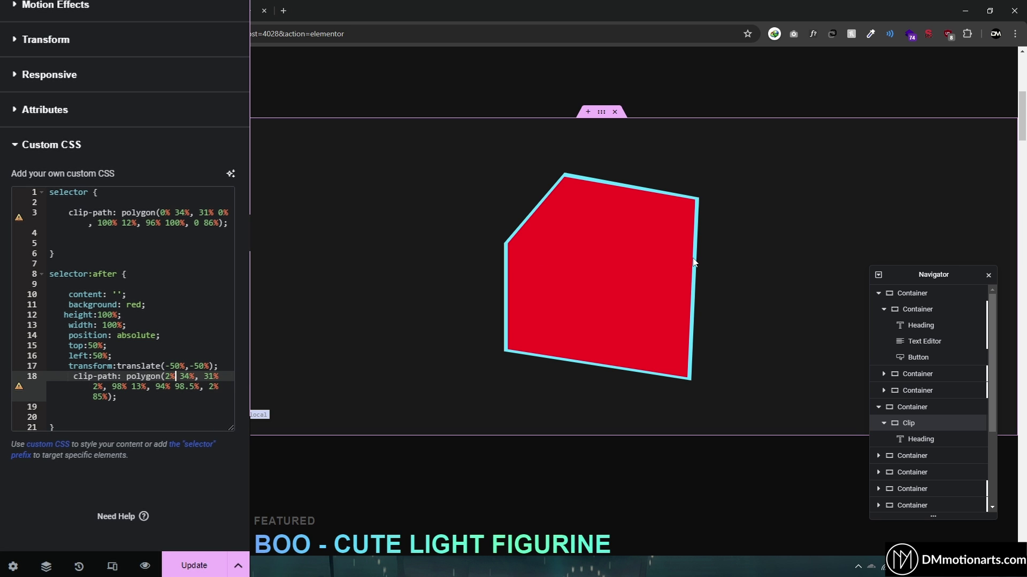
key("Right")
key("Right")
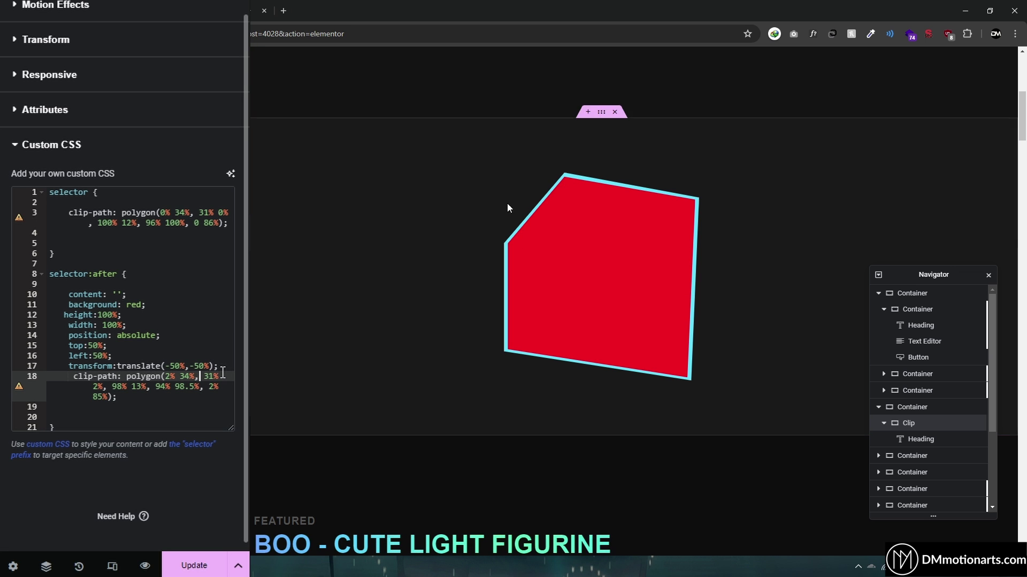
Try 3% as the y value of the selector:after polygon's second point, and set it back to 2%.
left_click(99, 388)
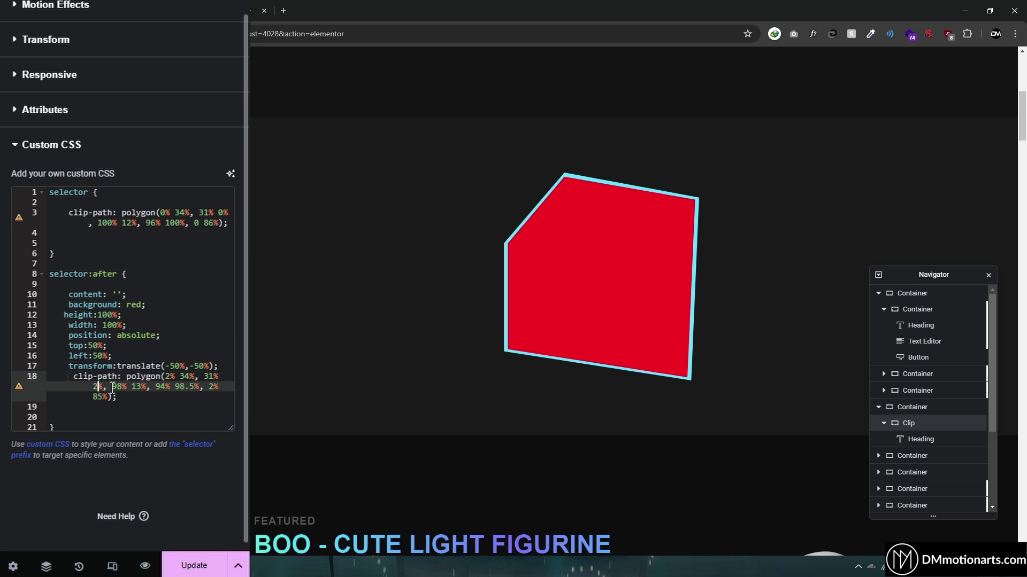
key("BackSpace")
type("3")
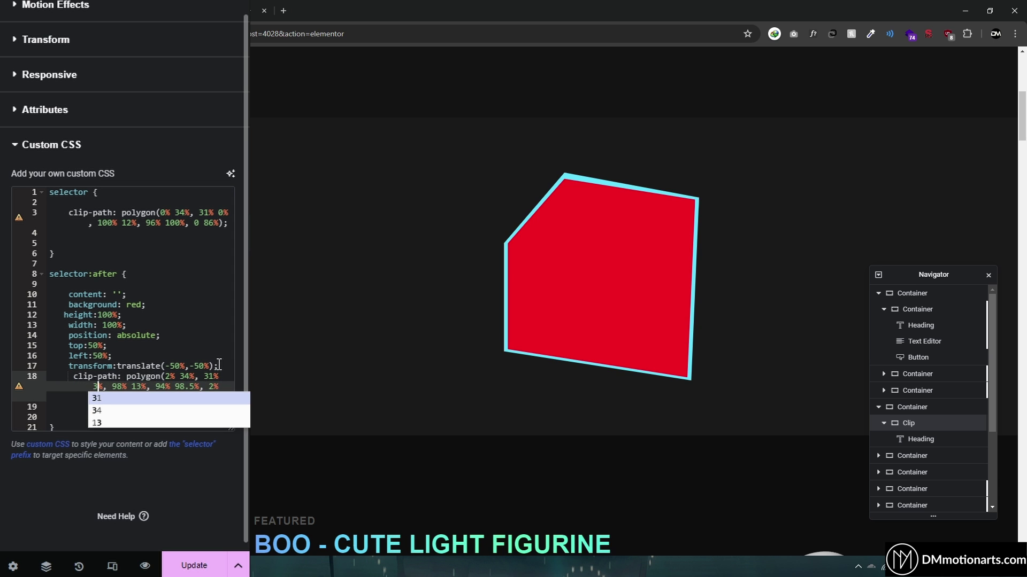
key("BackSpace")
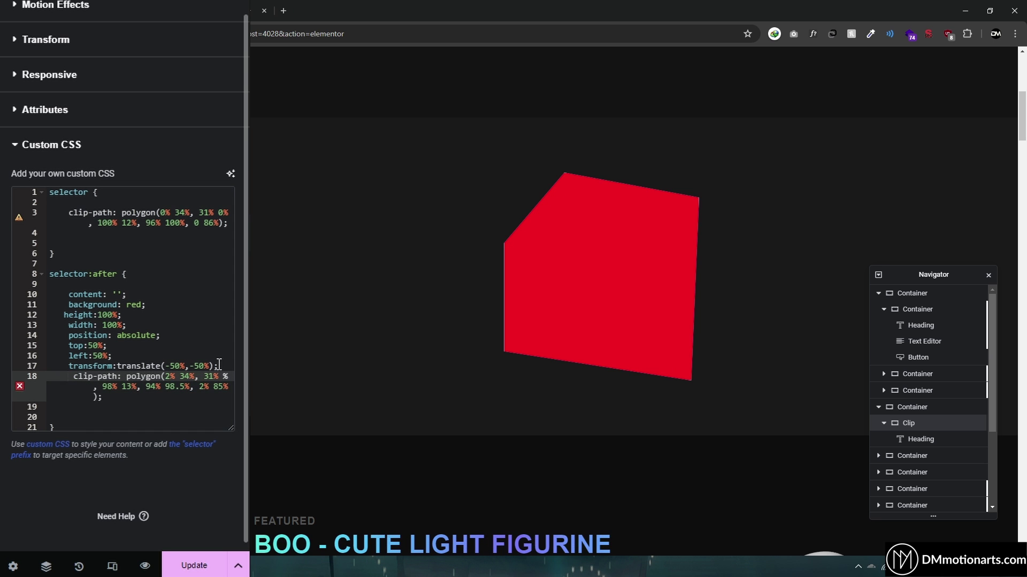
type("2")
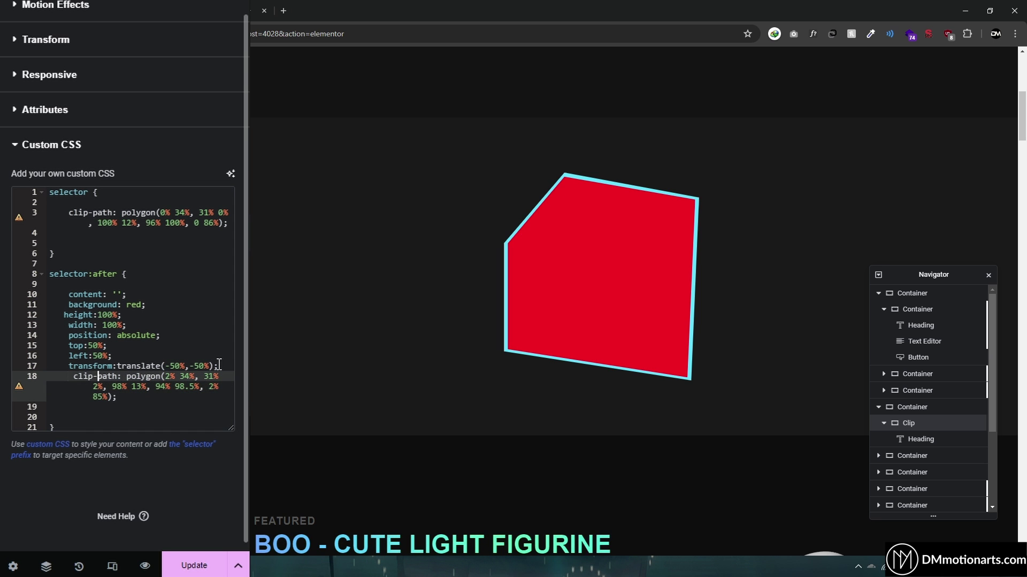
Set the x value of the selector:after polygon's second point to 32%, and leave the clip-path line.
key("Down")
type(",")
key("Up")
key("BackSpace")
type("2")
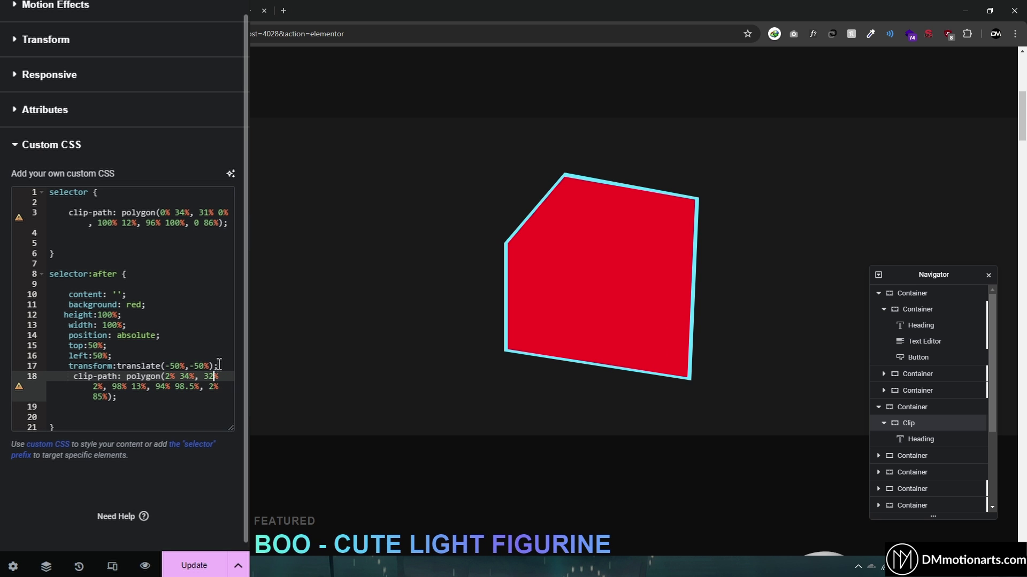
key("BackSpace")
type("2")
left_click(206, 386)
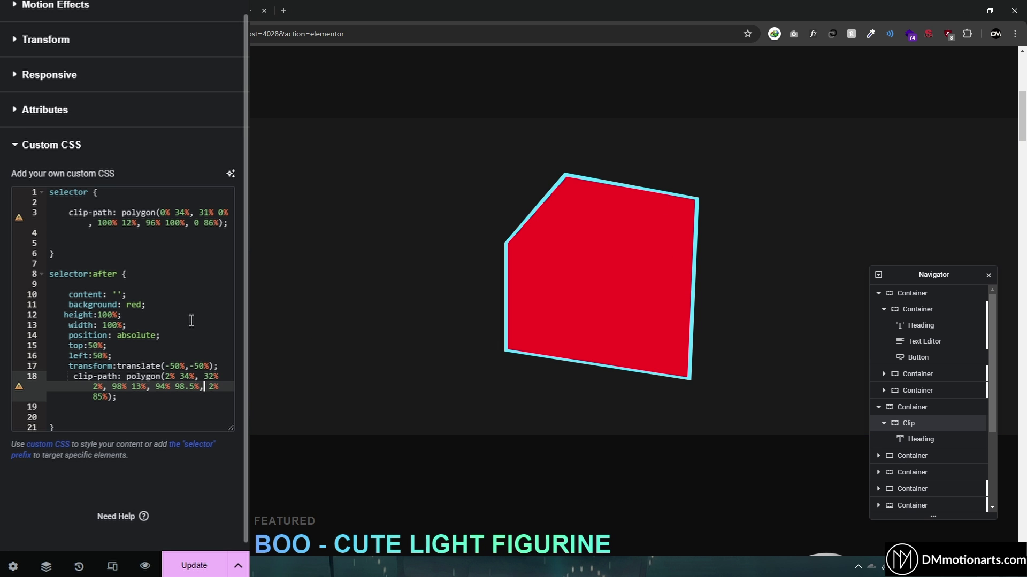
left_click(148, 407)
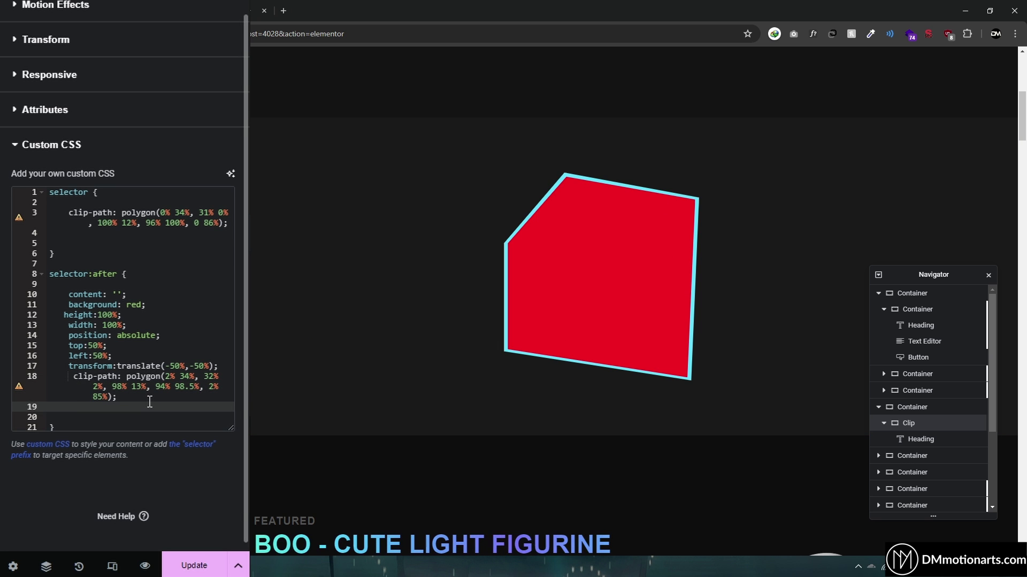
Try opacity: 0; in the selector:after rule, move it into the selector rule, and undo the paste.
type("opacity: 0;")
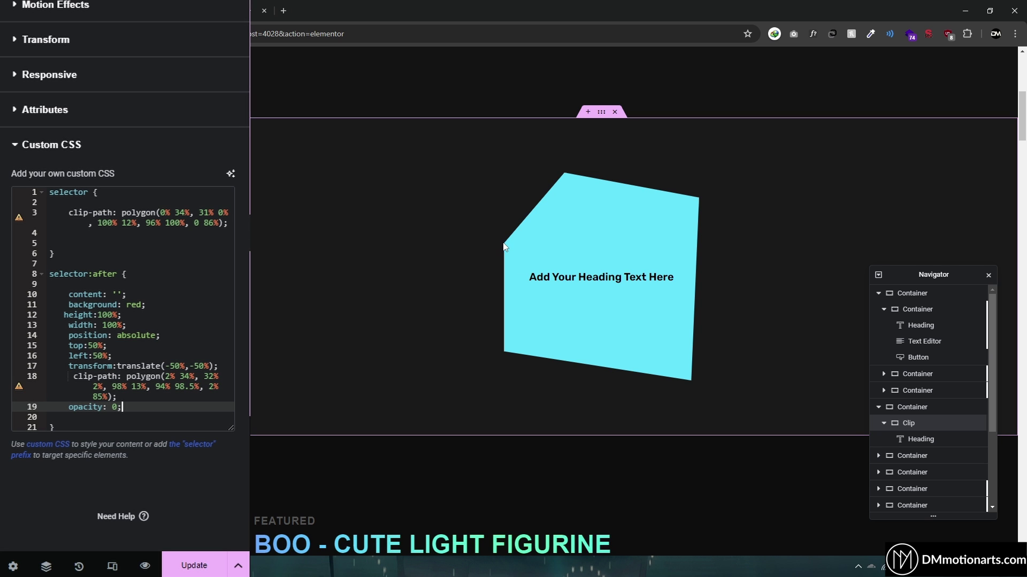
left_click_drag(122, 407, 70, 408)
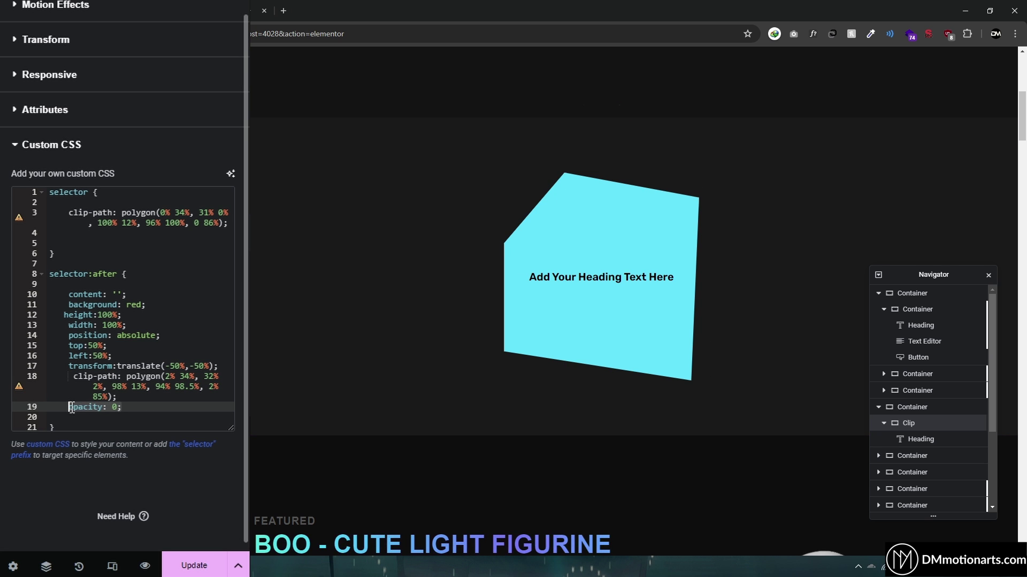
key("ctrl+x")
left_click(99, 233)
key("ctrl+v")
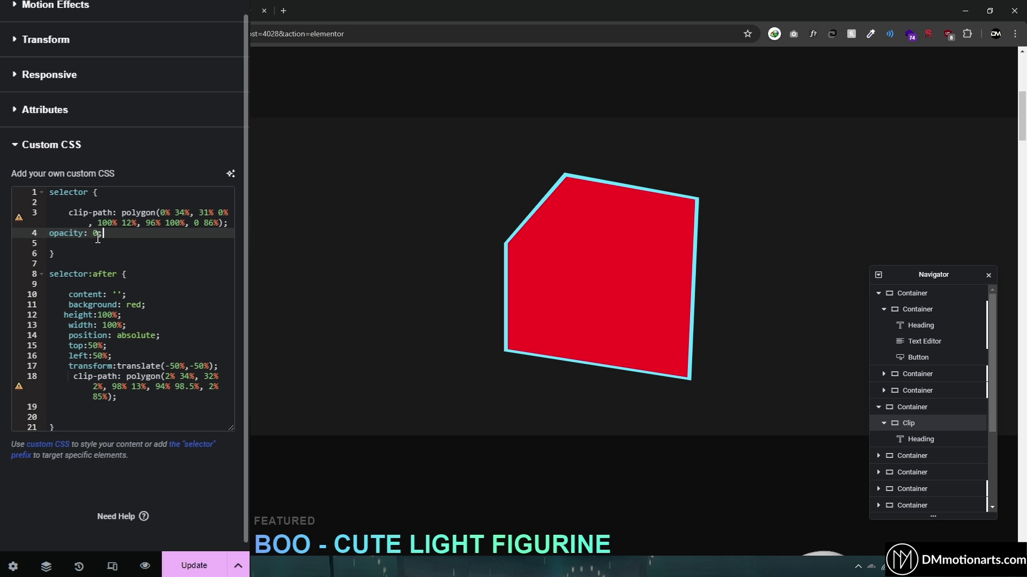
key("ctrl+z")
Turn off the Clip container's Classic background type and turn it back on to compare the border.
scroll(166, 265, "up", 3)
left_click(125, 2)
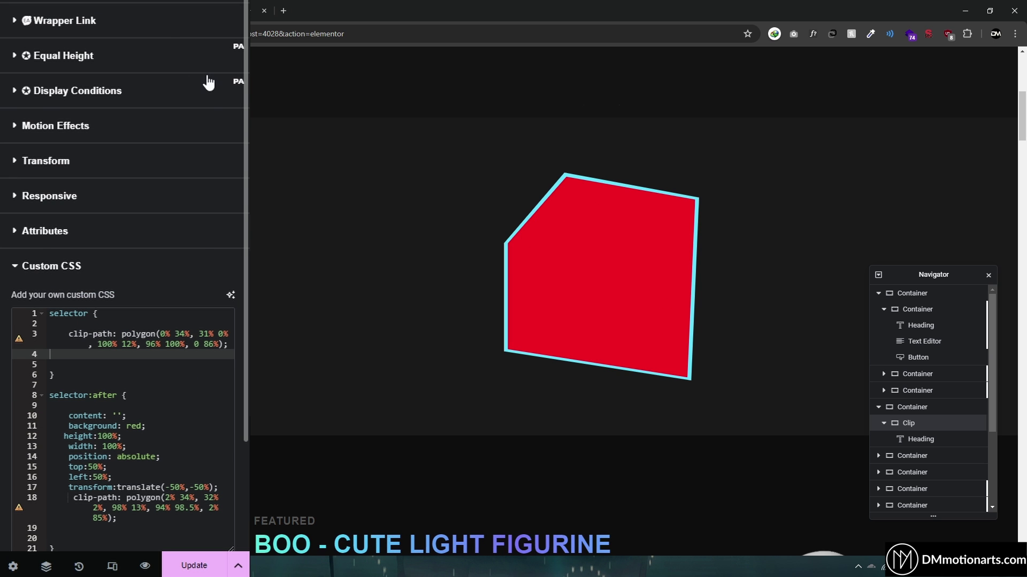
left_click(169, 57)
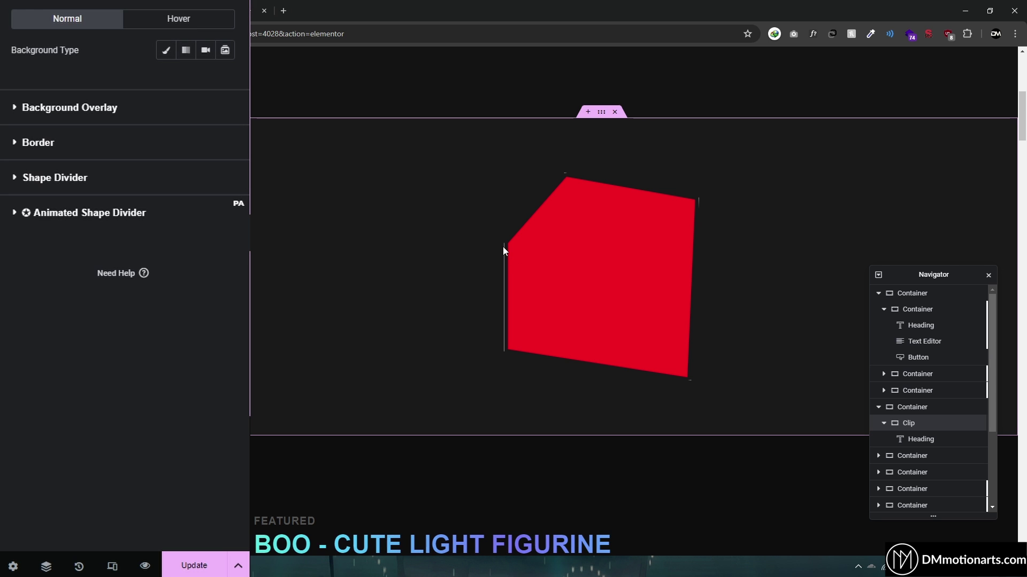
left_click(168, 52)
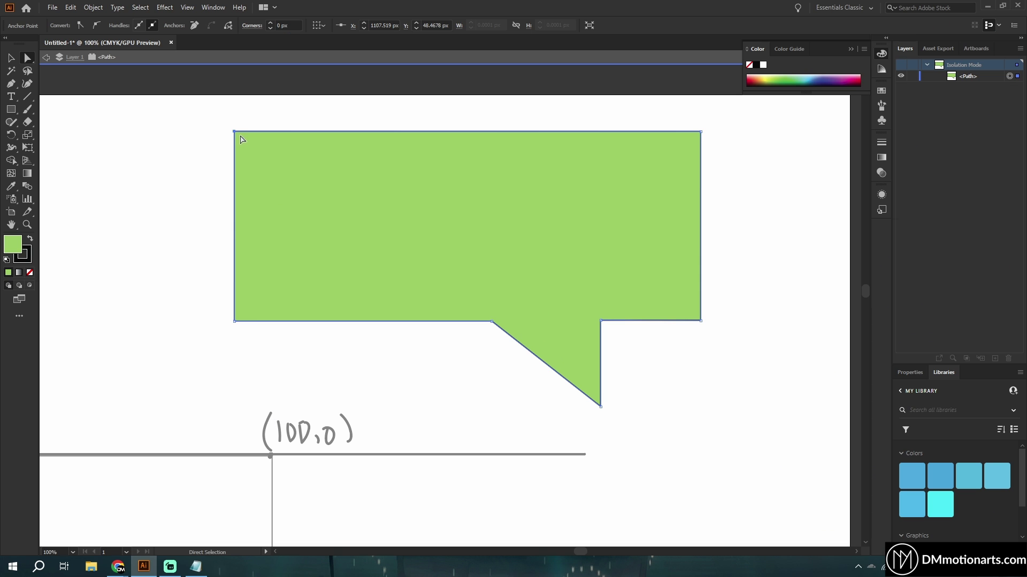
Switch to Illustrator and shift the green speech bubble's two upper corners and its lower-right body corner slightly inward.
left_click_drag(236, 132, 239, 137)
left_click_drag(700, 133, 695, 137)
left_click_drag(702, 321, 693, 321)
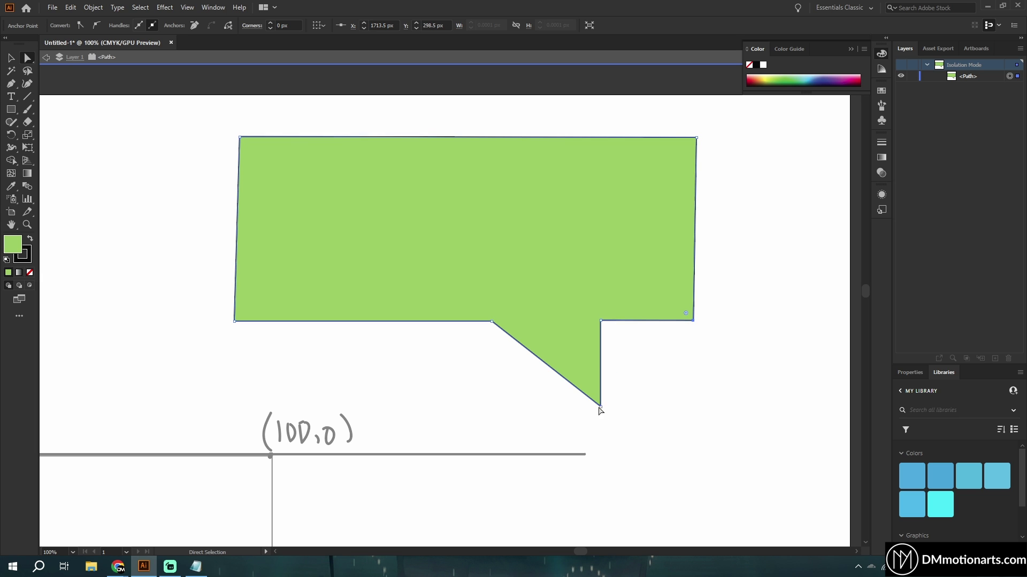
Switch back to the Elementor browser window, try a Gradient background on the Clip container, and return it to Classic.
mouse_move(118, 566)
left_click(184, 523)
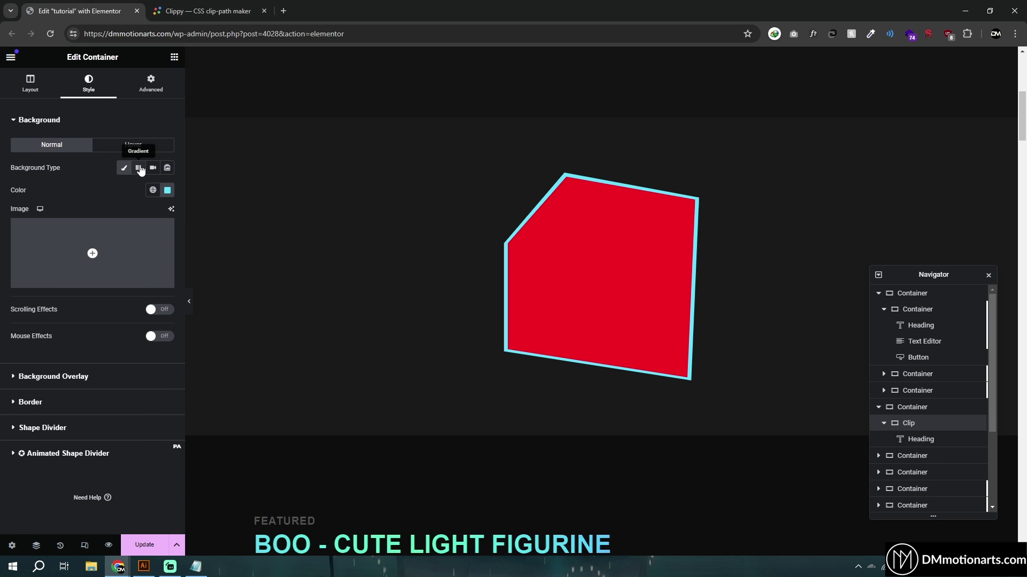
left_click(138, 168)
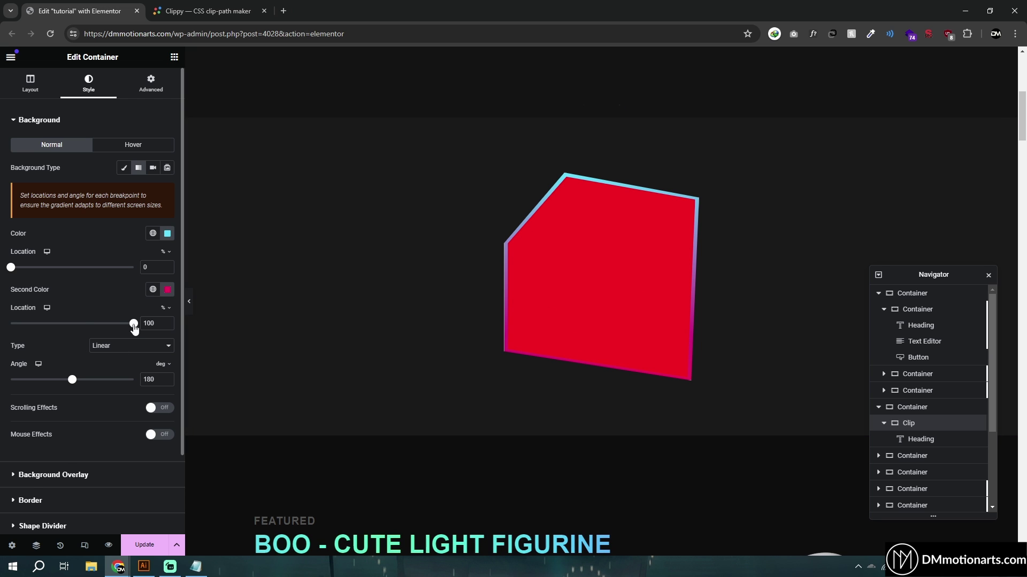
left_click(124, 168)
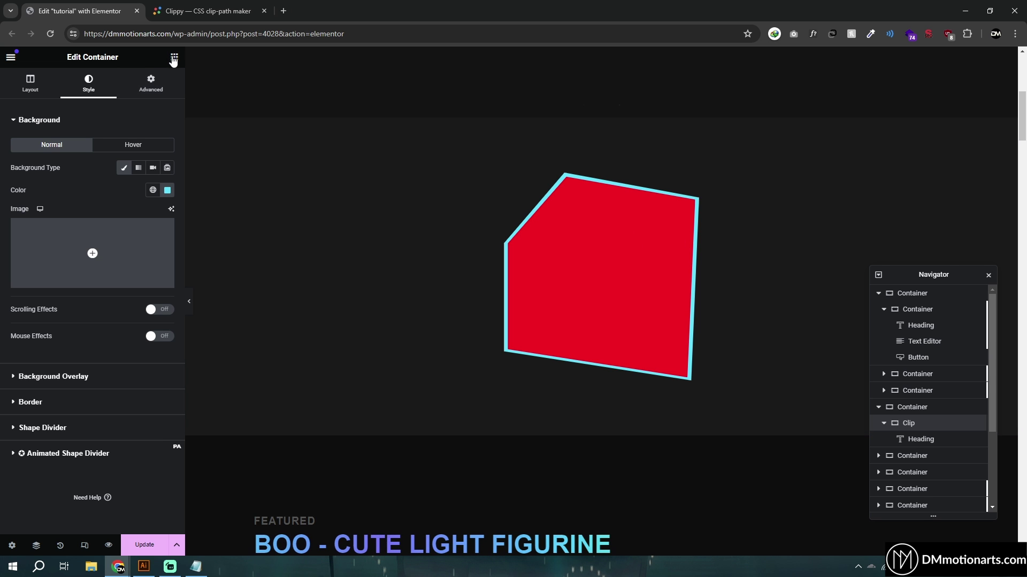
left_click(174, 57)
left_click_drag(35, 266, 569, 289)
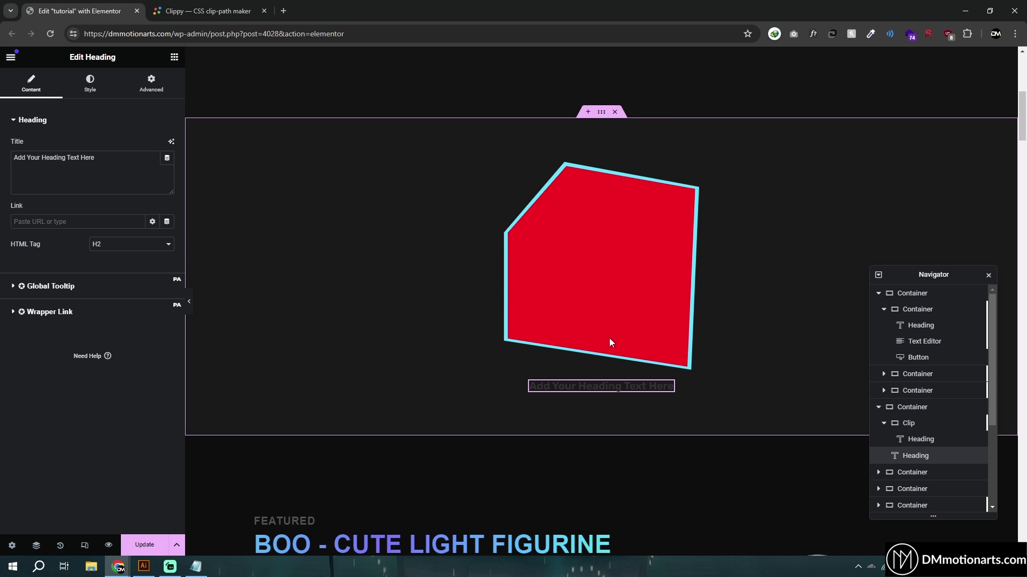
key("Delete")
Set the Z-Index of the heading inside the Clip container to 1.
left_click(909, 440)
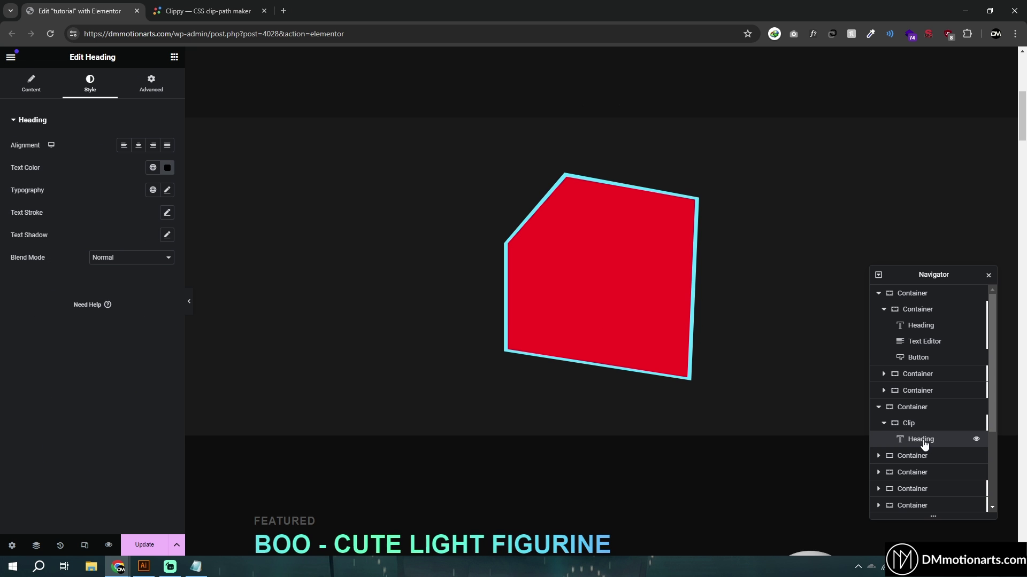
left_click(151, 86)
left_click(167, 381)
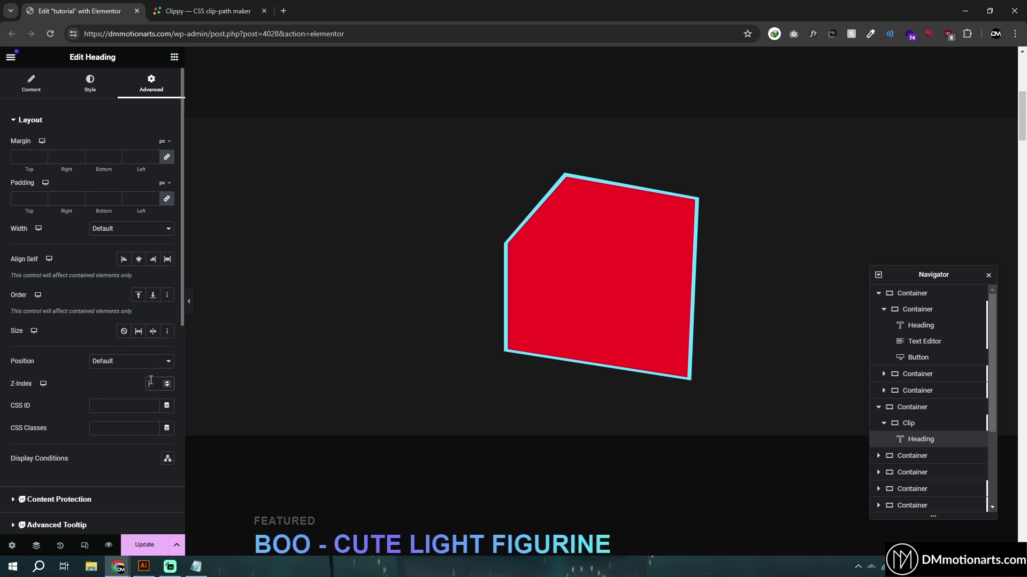
left_click(167, 381)
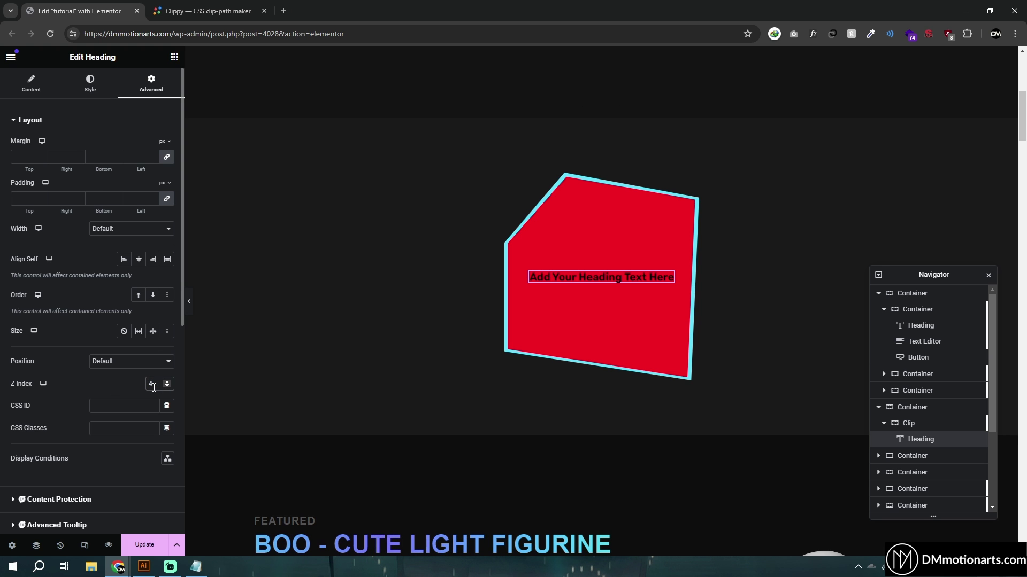
left_click_drag(152, 386, 121, 392)
type("1")
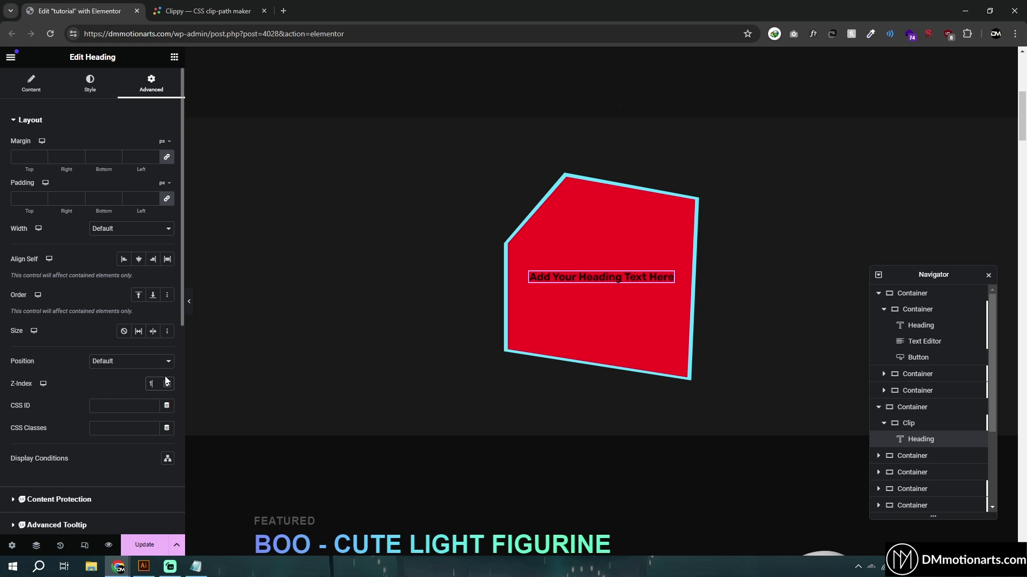
Change the text color of the Clip container's heading to white.
left_click(90, 85)
left_click(167, 168)
left_click_drag(150, 245, 62, 226)
left_click(62, 227)
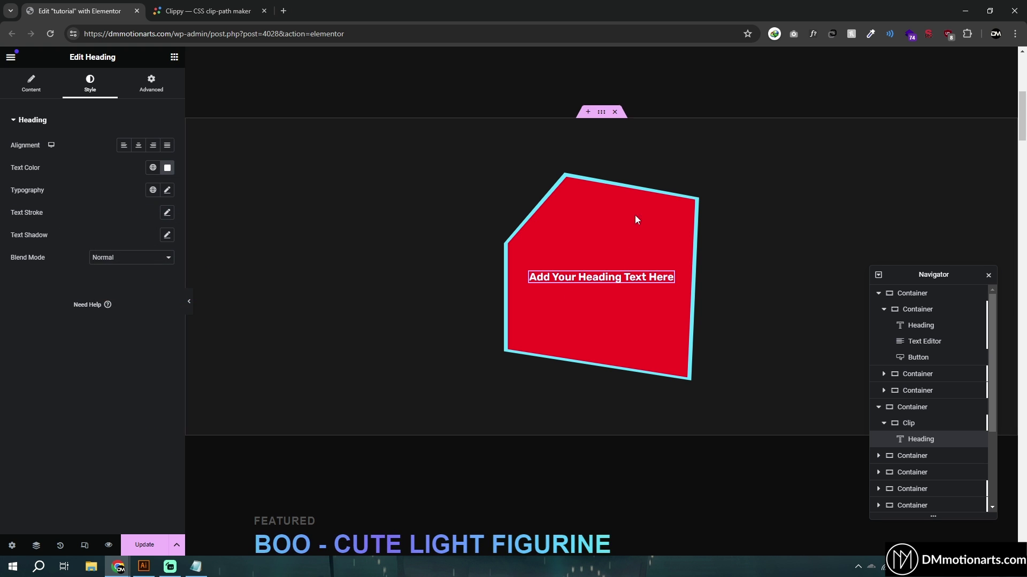
Open the Custom CSS of the speech-bubble card container and copy all of its code.
scroll(470, 352, "up", 5)
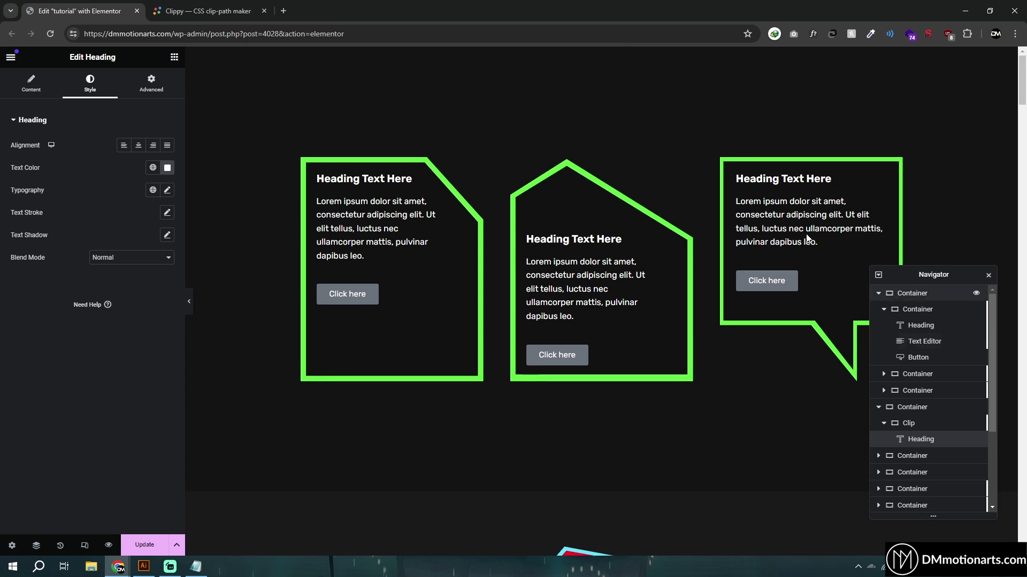
left_click(727, 165)
scroll(66, 427, "down", 2)
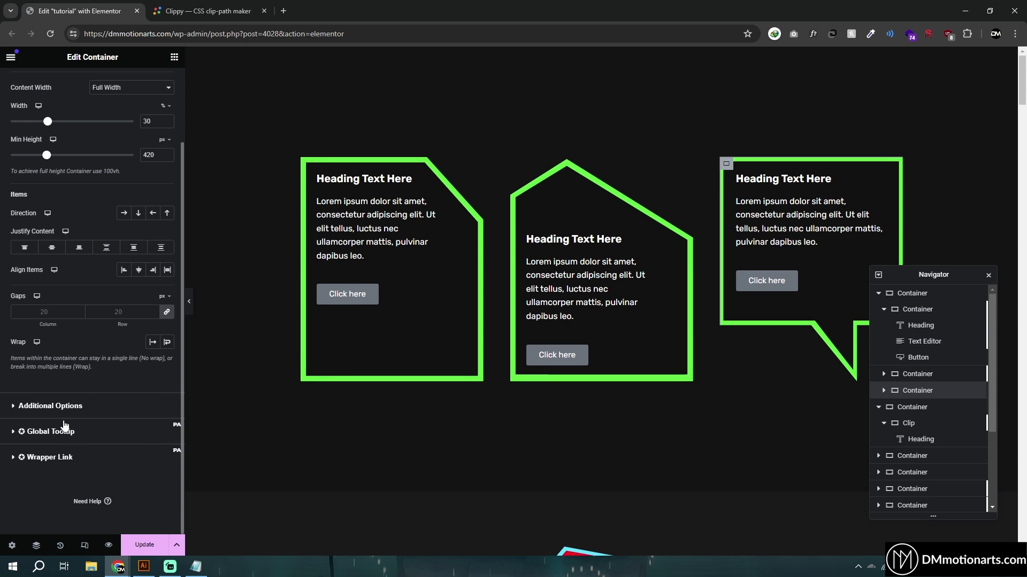
scroll(65, 427, "up", 2)
left_click(144, 92)
scroll(44, 447, "down", 4)
left_click(95, 445)
key("ctrl+a")
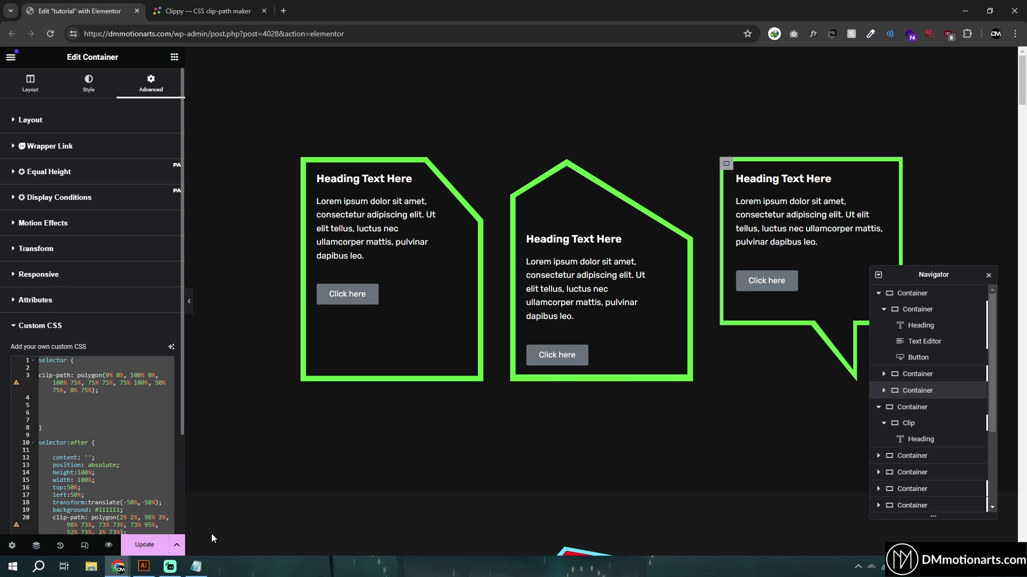
key("ctrl+c")
Switch to Notepad and replace its entire content with the copied speech-bubble CSS.
left_click(196, 566)
left_click(688, 344)
key("ctrl+a")
key("ctrl+v")
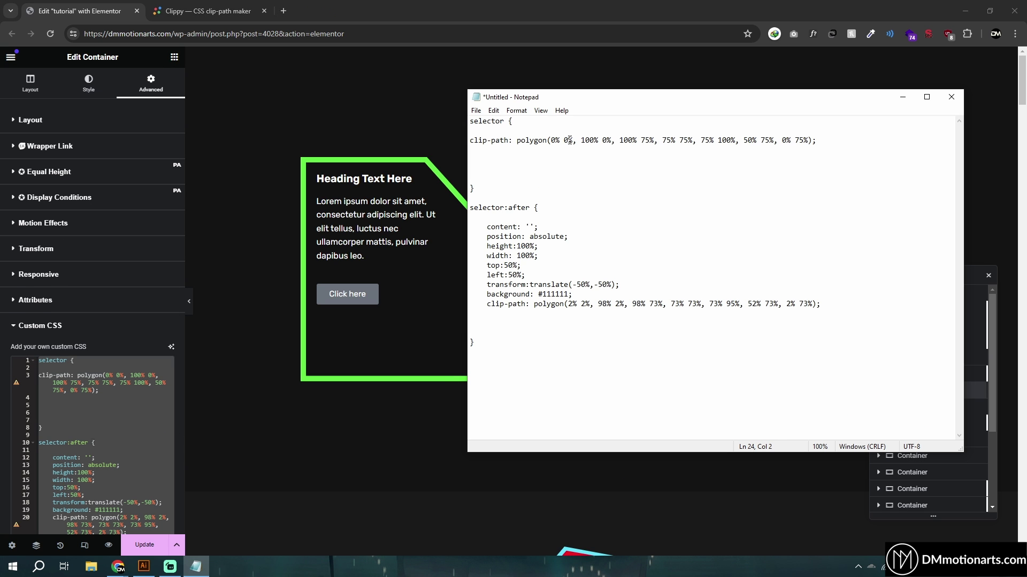
Examine the selector:after polygon points and background color in Notepad, and return to the Elementor editor.
left_click_drag(570, 302, 819, 304)
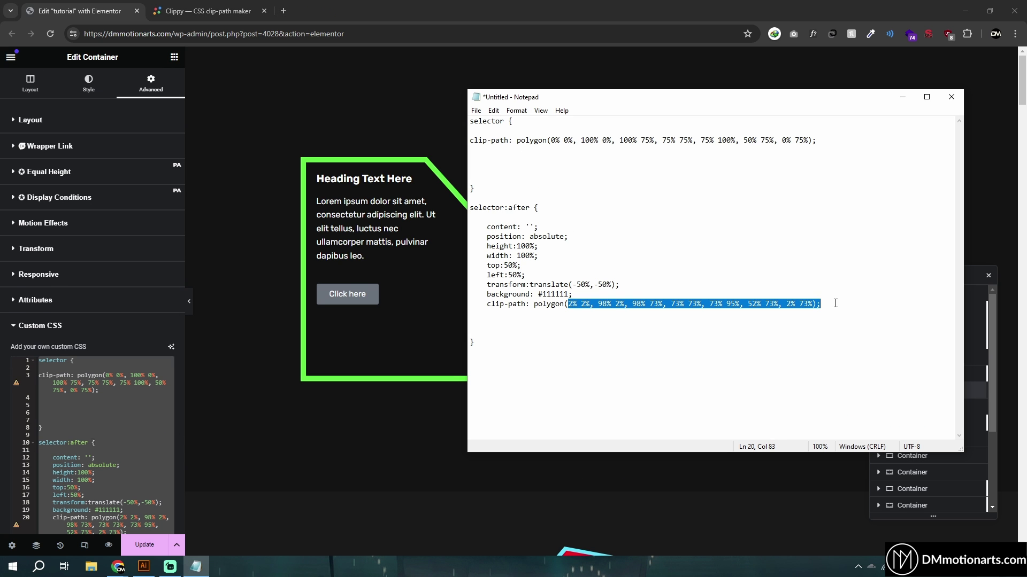
left_click(821, 303)
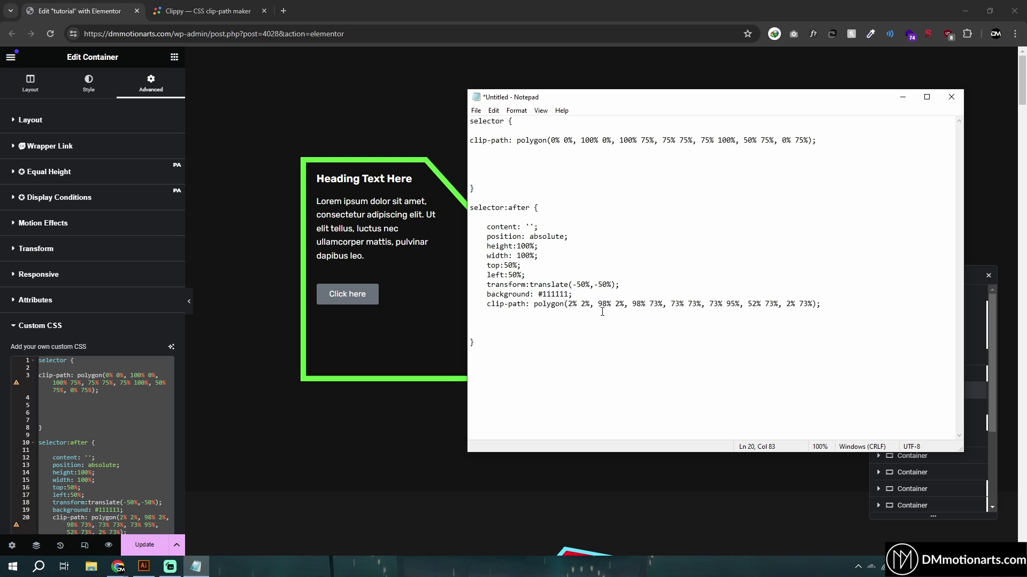
left_click_drag(538, 294, 568, 294)
left_click(569, 294)
left_click(92, 390)
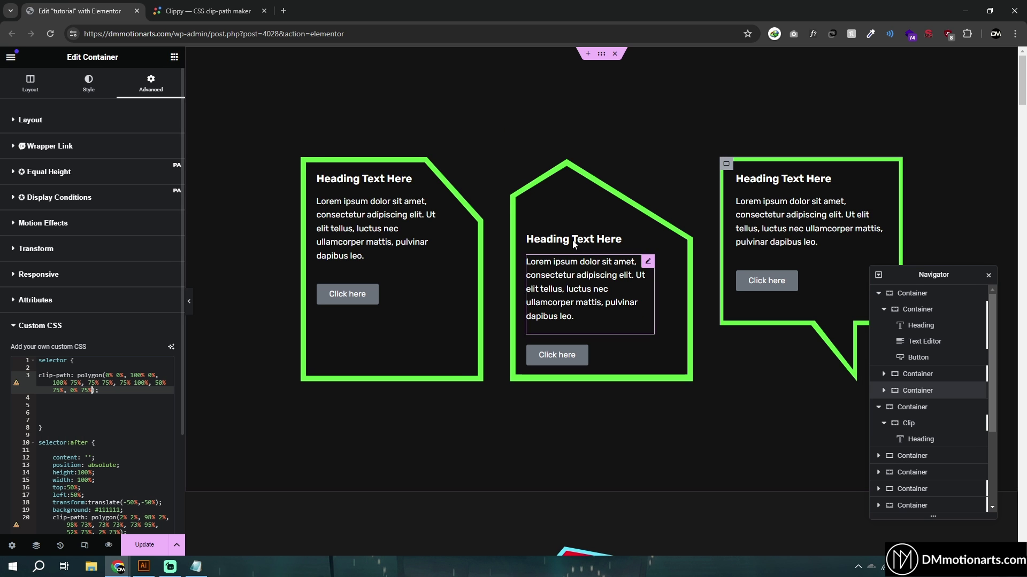